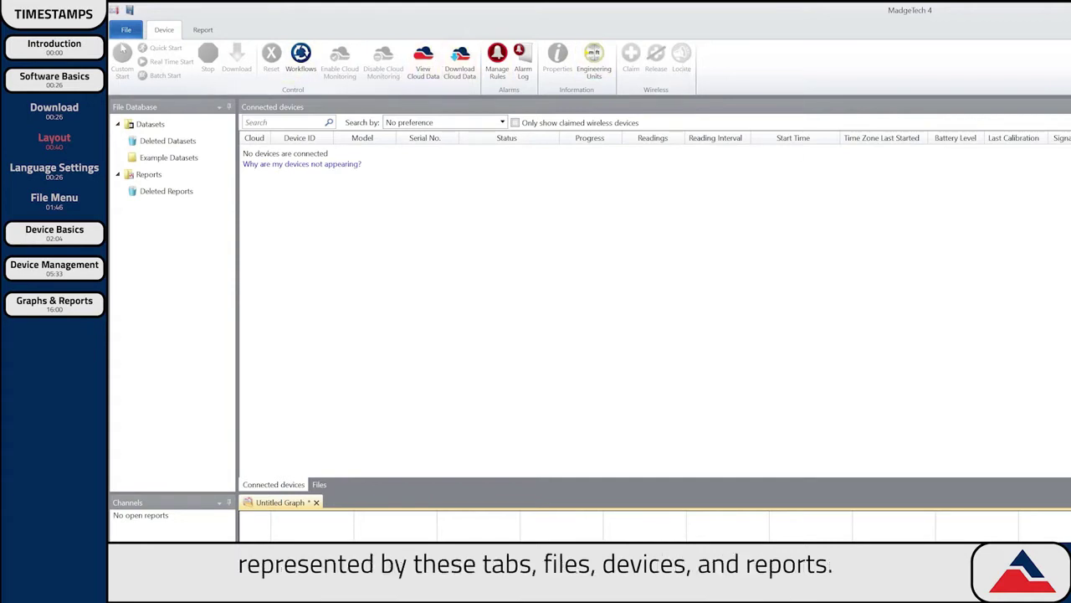
Glance at the File menu, then switch the ribbon to the Report tab.
left_click(122, 31)
left_click(125, 30)
left_click(205, 31)
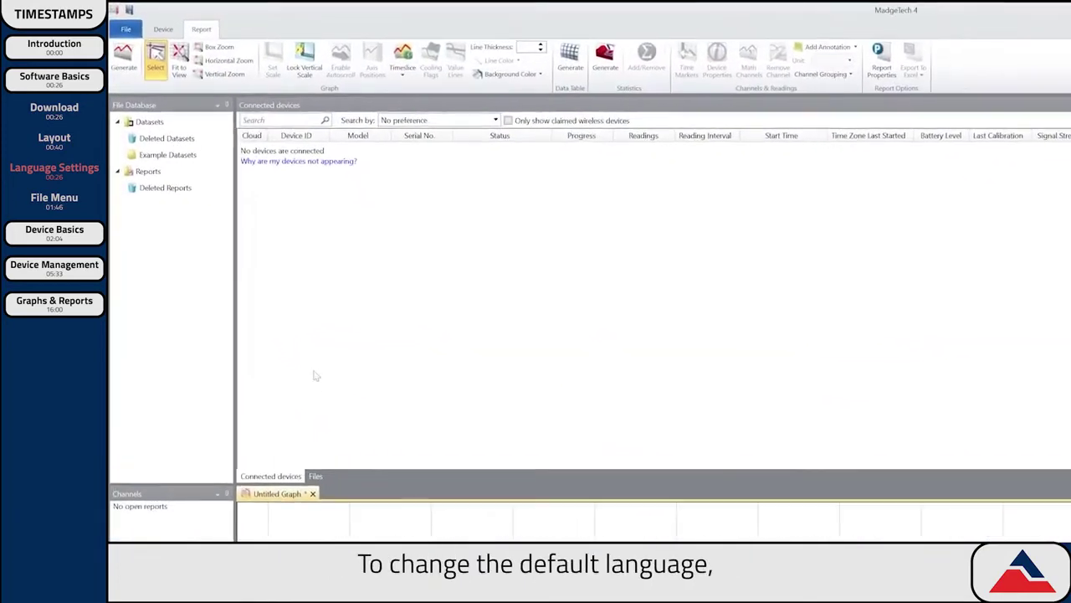
left_click(120, 17)
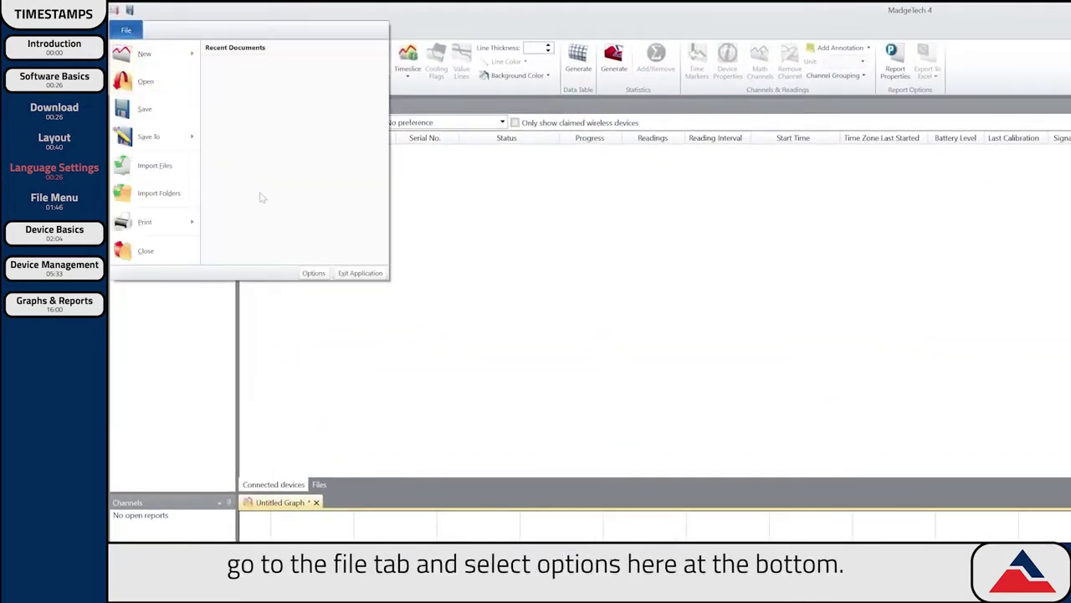
left_click(313, 273)
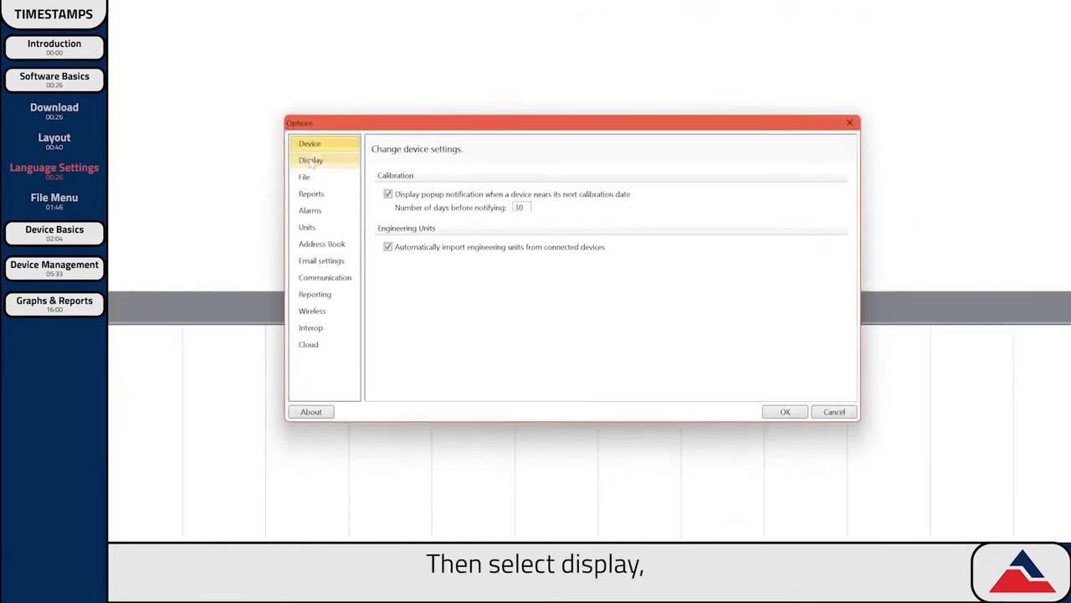
left_click(480, 253)
scroll(785, 387, "down", 5)
scroll(614, 294, "down", 2)
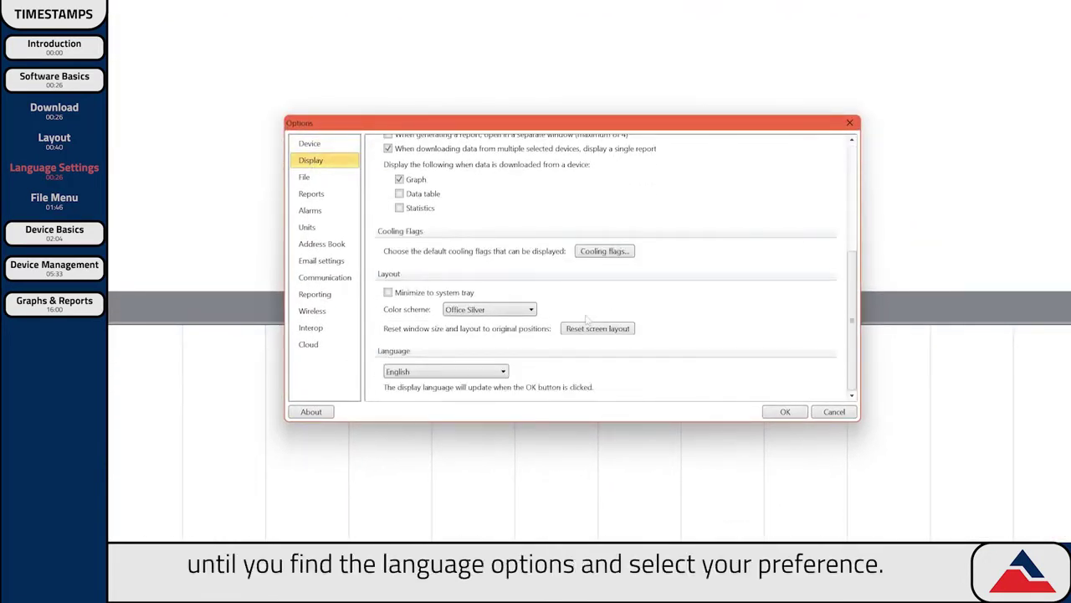
left_click(505, 370)
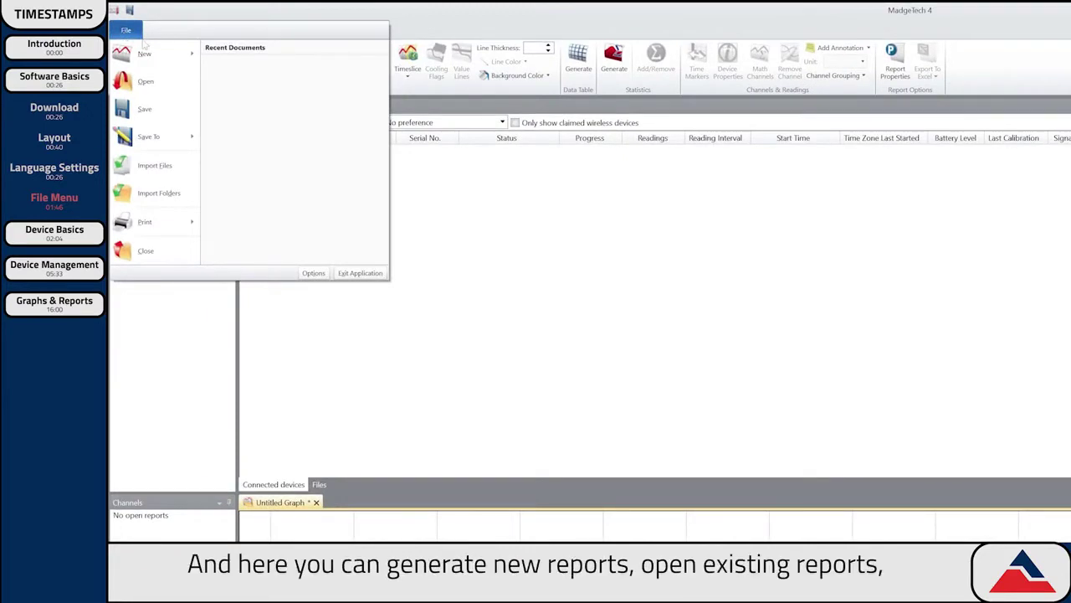
mouse_move(165, 60)
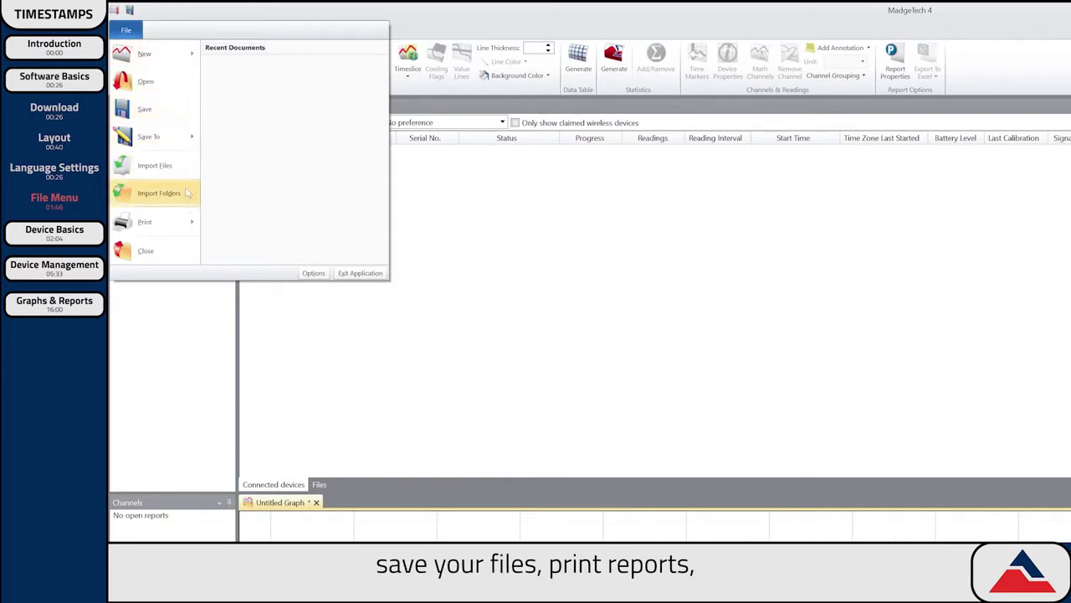
mouse_move(192, 222)
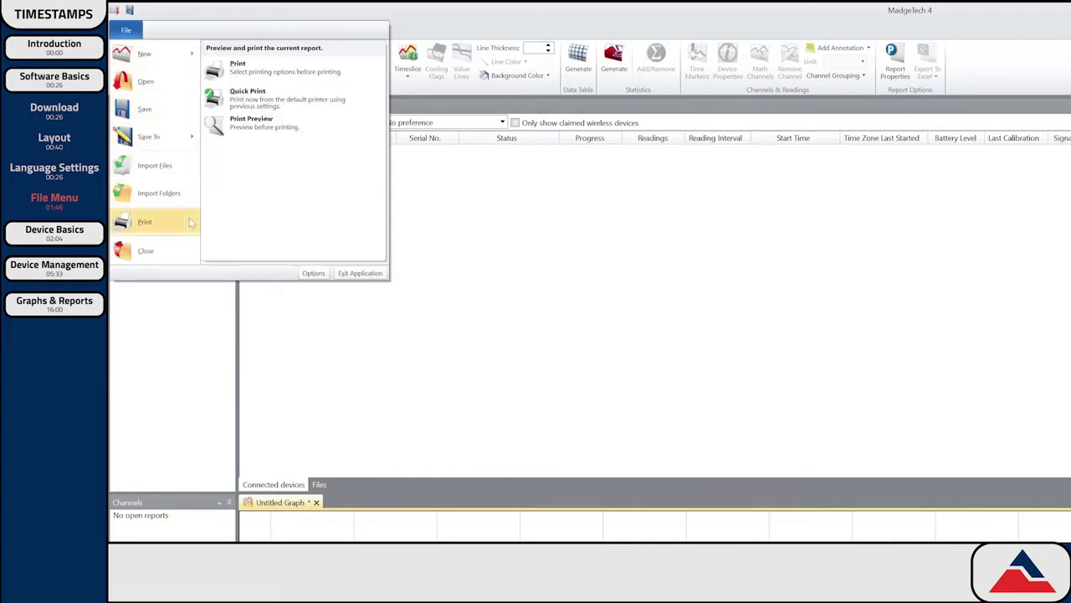
left_click(313, 273)
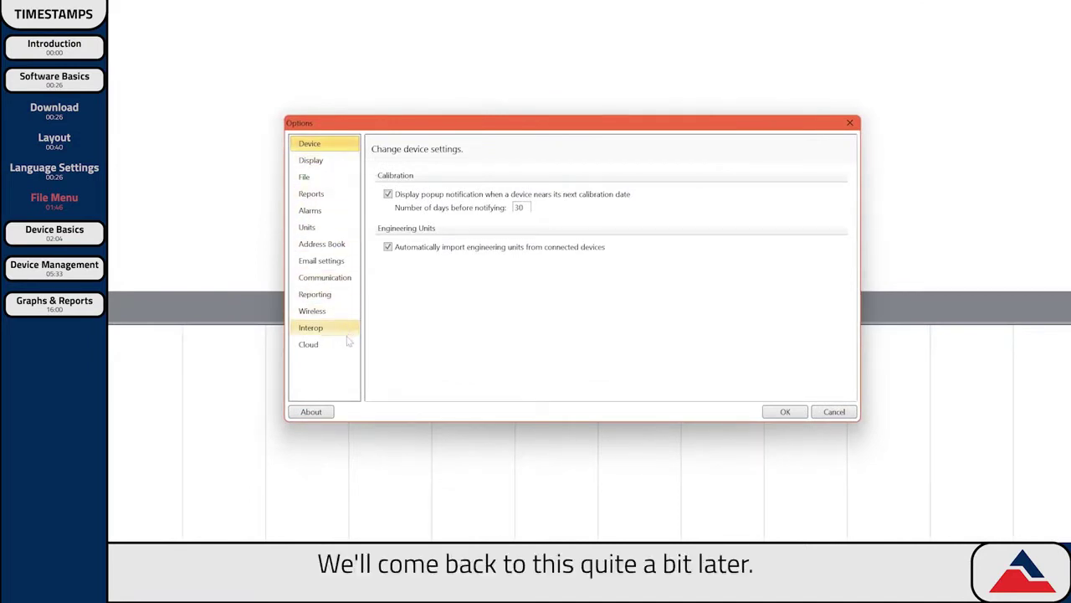
left_click(791, 414)
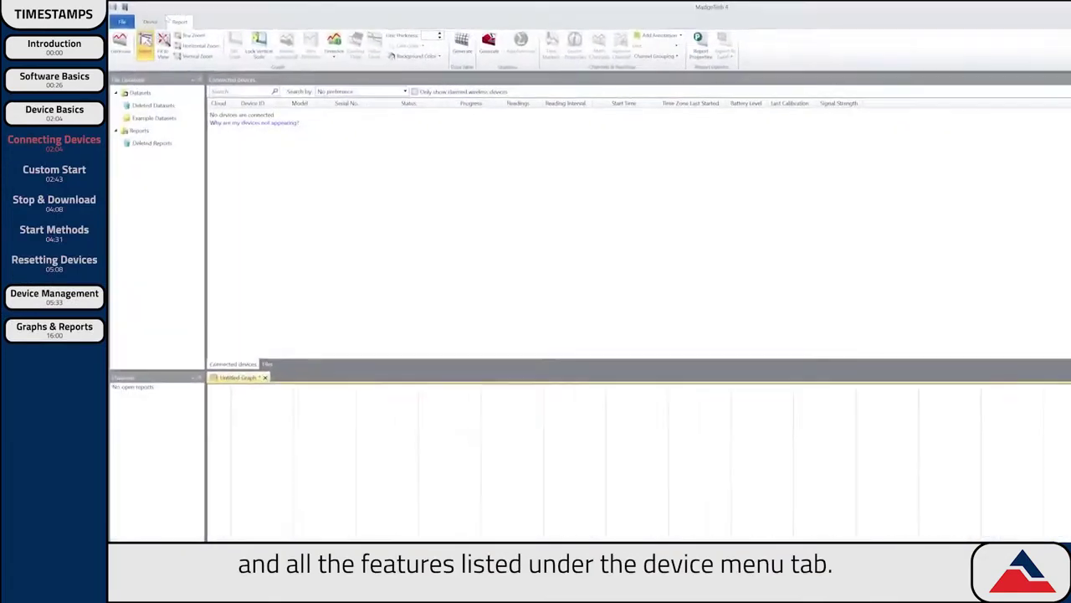
Switch the ribbon to the Device tab.
left_click(150, 21)
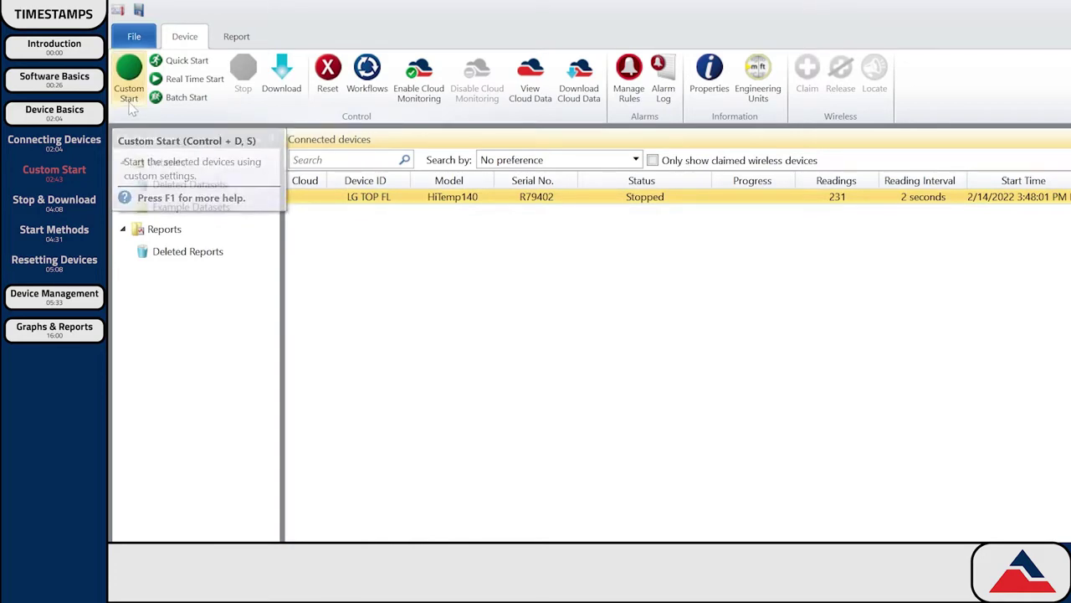
Custom-start the HiTemp140 logger now, with manual stop and a 1 second reading interval.
left_click(130, 100)
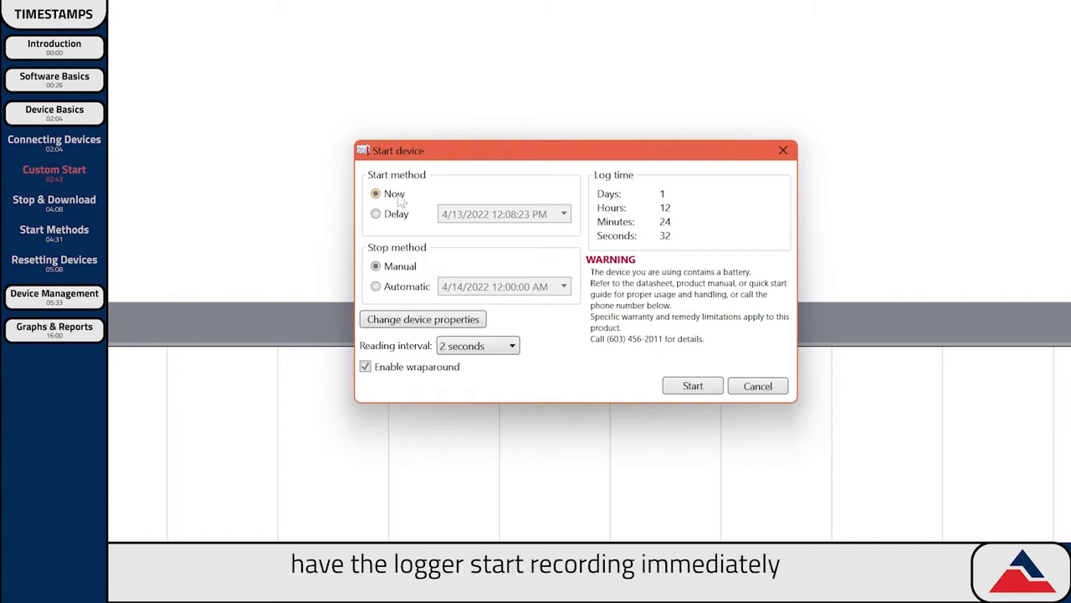
left_click(400, 217)
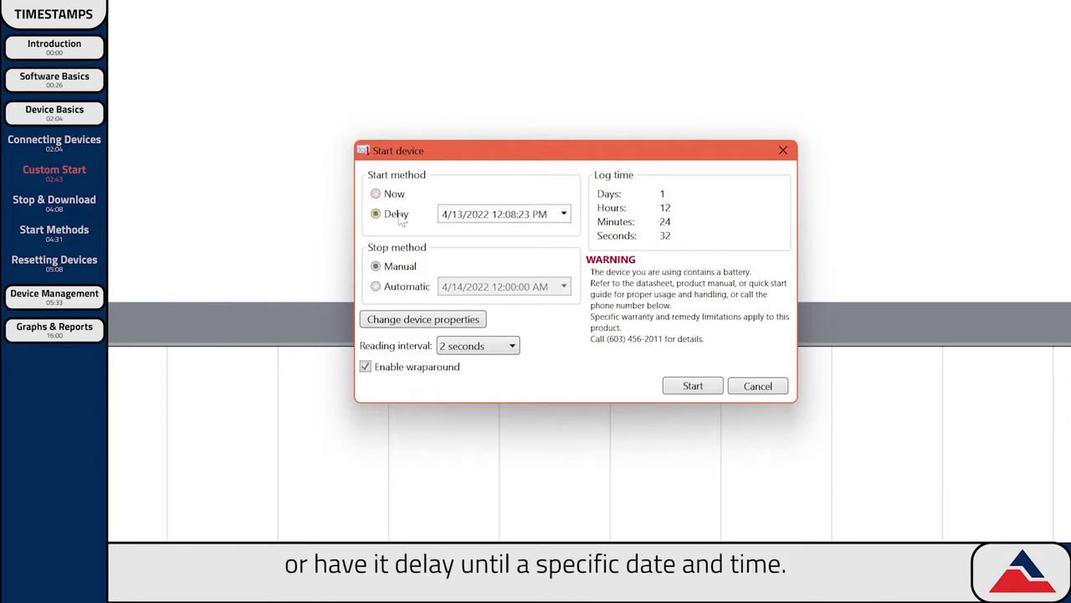
left_click(402, 199)
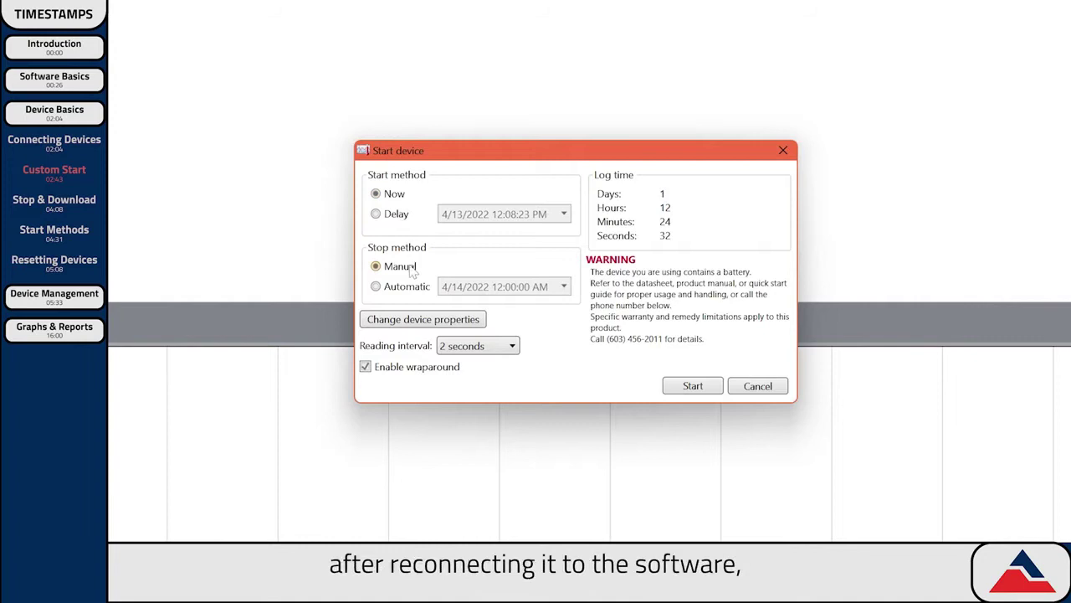
left_click(409, 288)
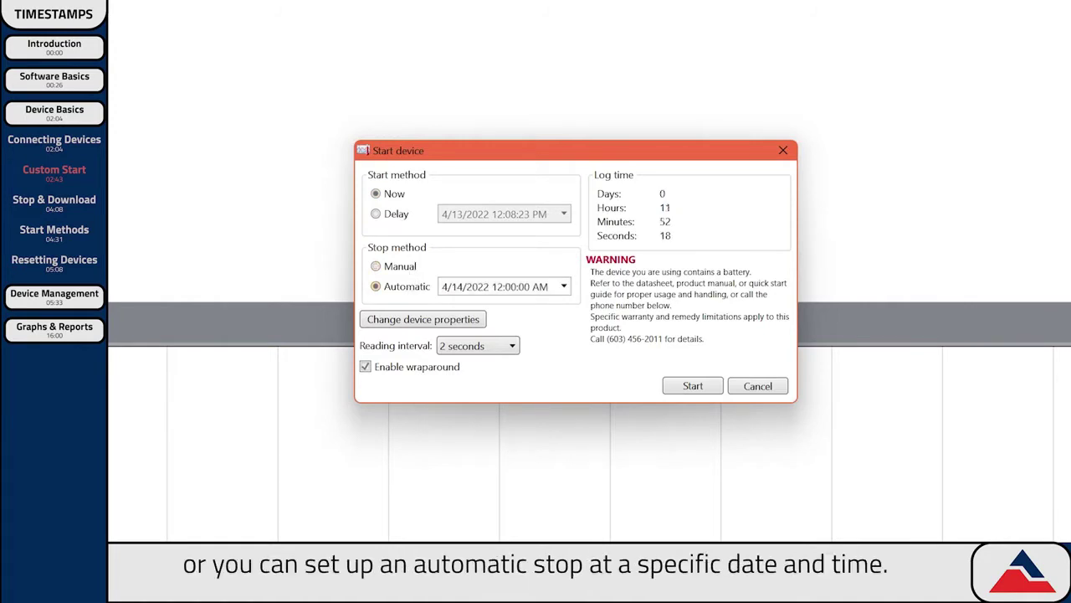
left_click(564, 287)
left_click(564, 287)
left_click(410, 266)
left_click(481, 345)
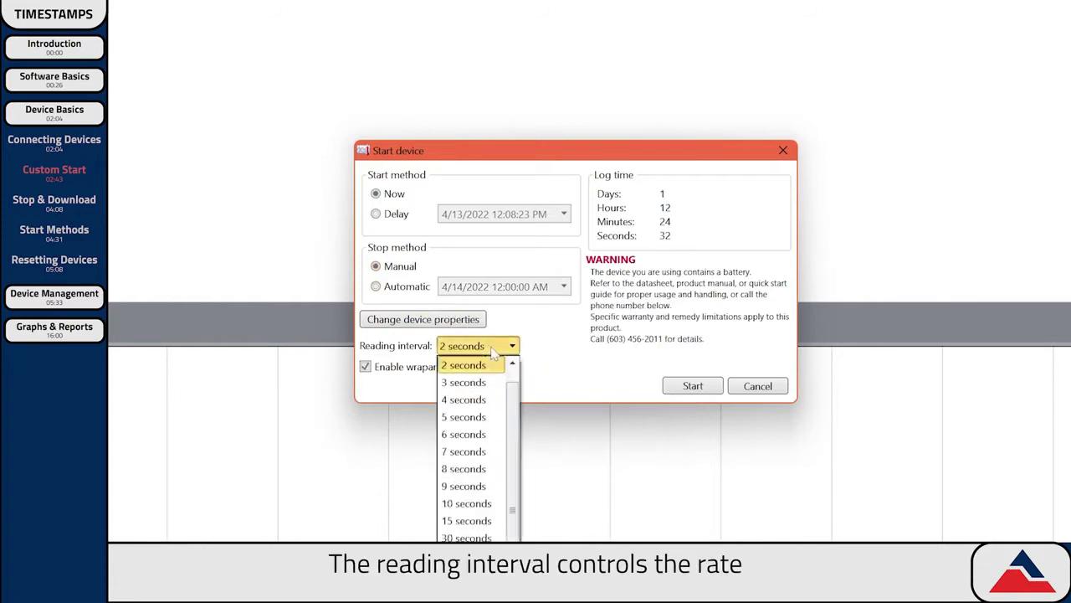
scroll(492, 372, "up", 1)
left_click(481, 366)
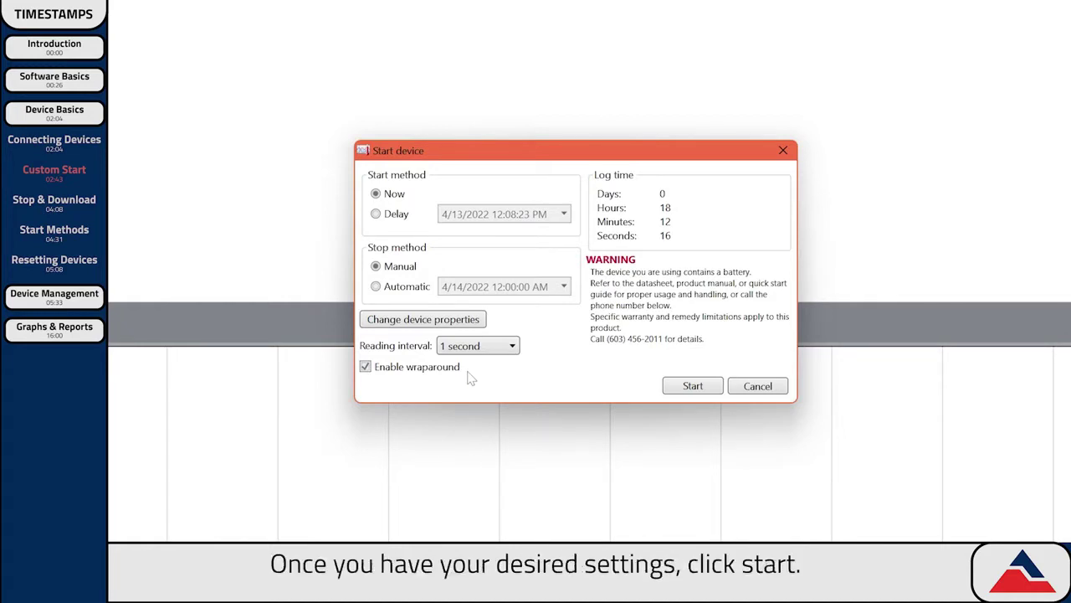
left_click(682, 390)
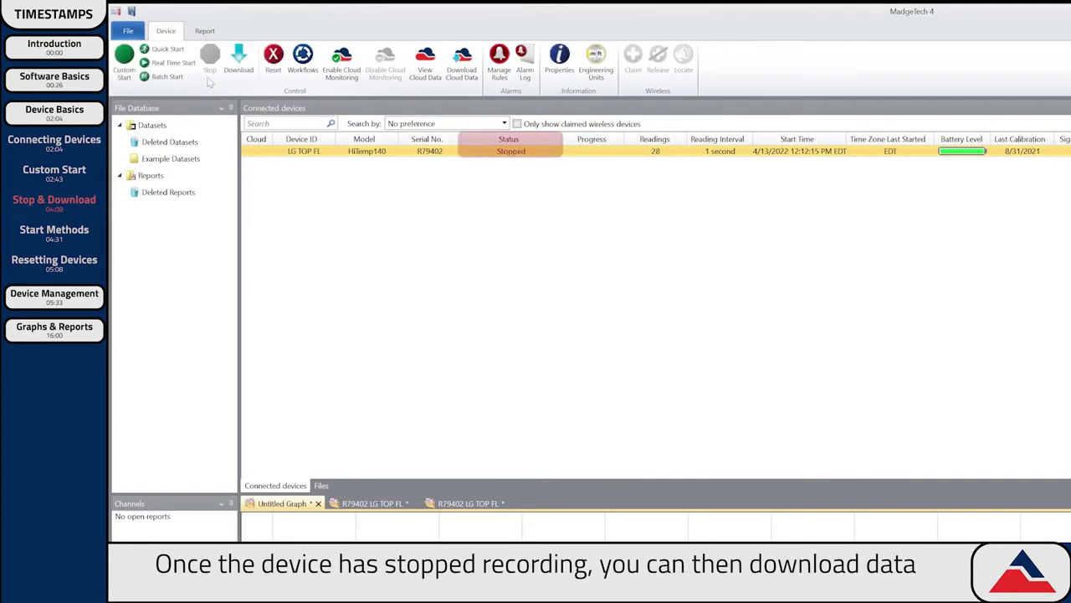
Download the HiTemp140 logger's readings into a temperature graph report.
left_click(249, 79)
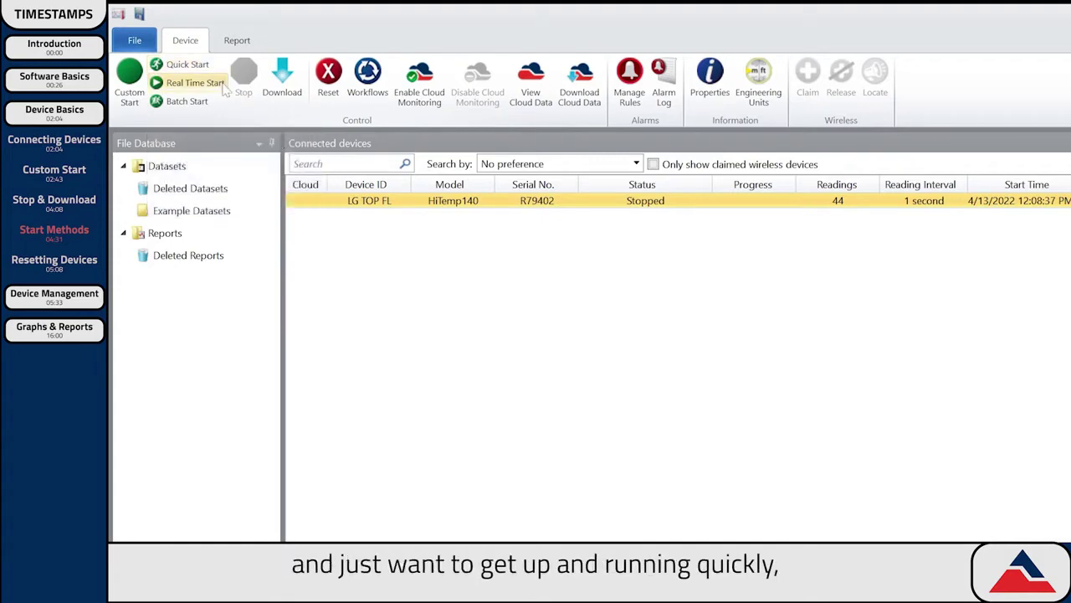
Real-time start the logger now with manual stop at 1 second intervals, then view Batch Start.
left_click(224, 89)
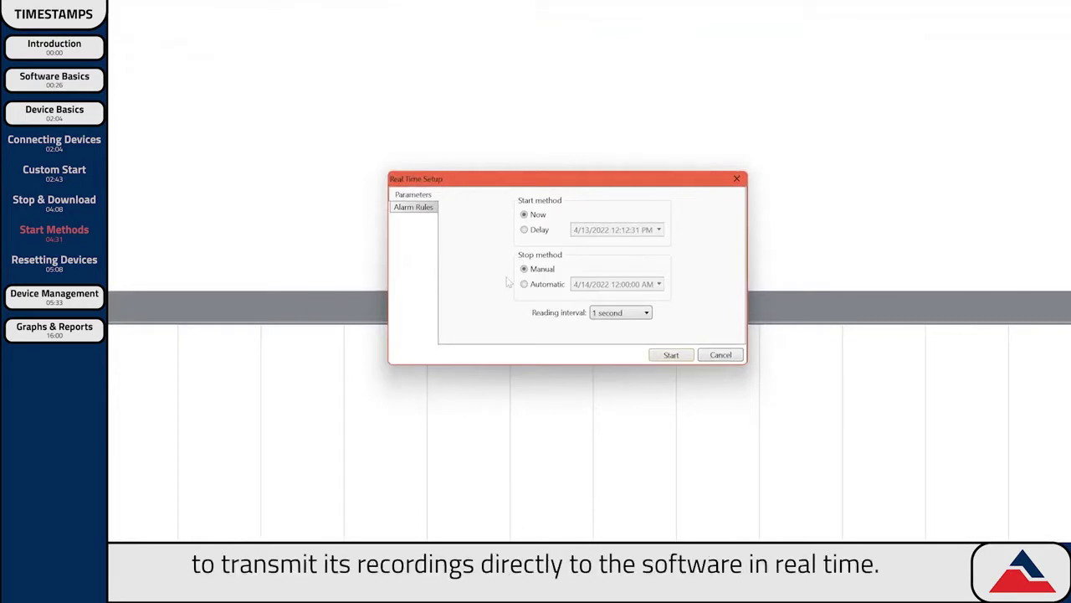
left_click(672, 356)
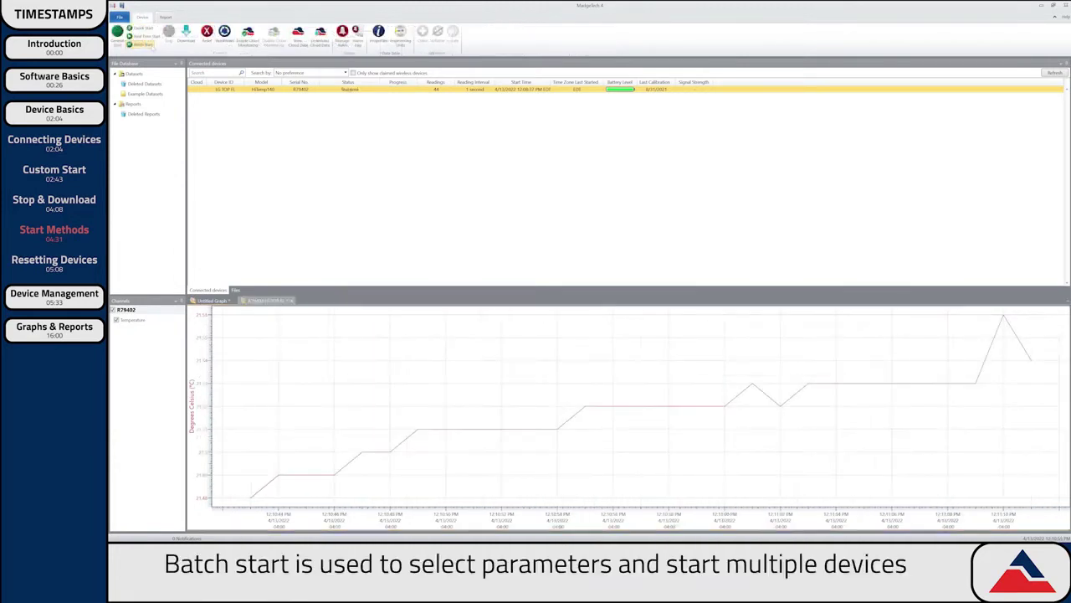
left_click(143, 44)
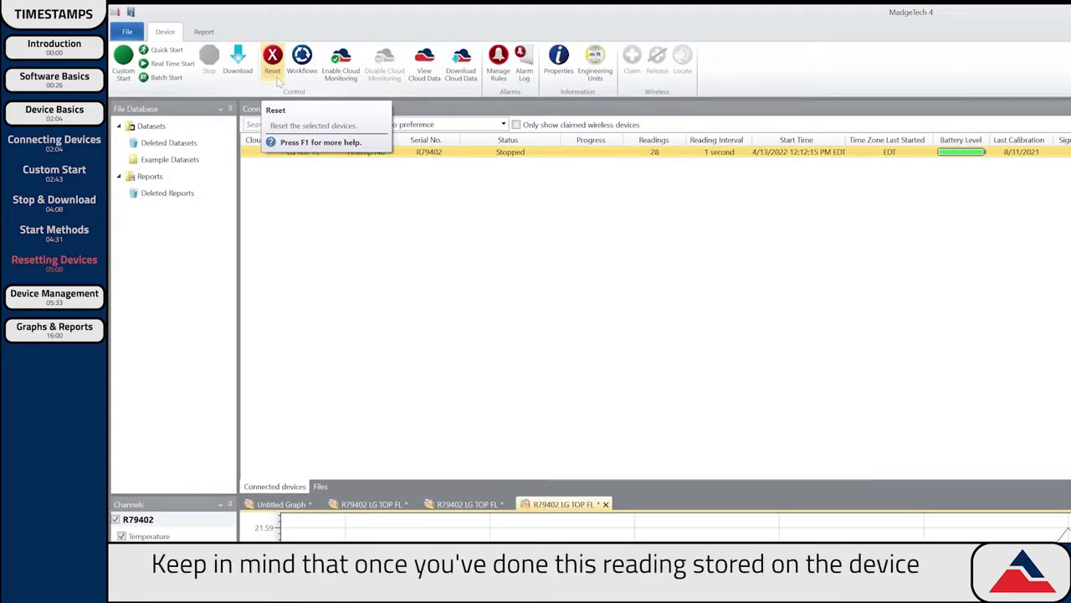
Reset the HiTemp140 logger and confirm clearing its stored readings.
left_click(275, 76)
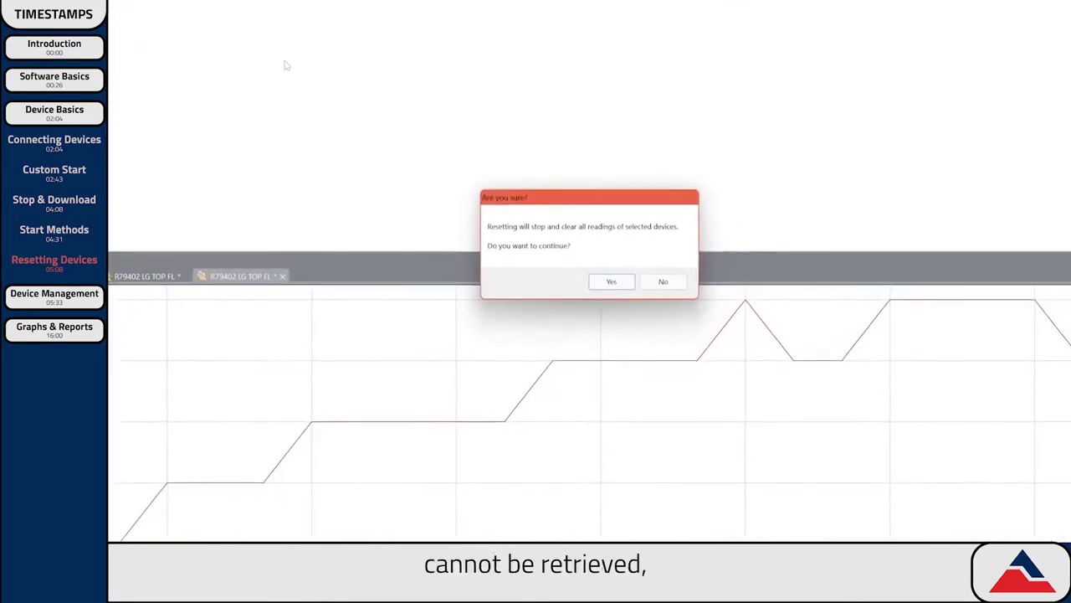
left_click(623, 287)
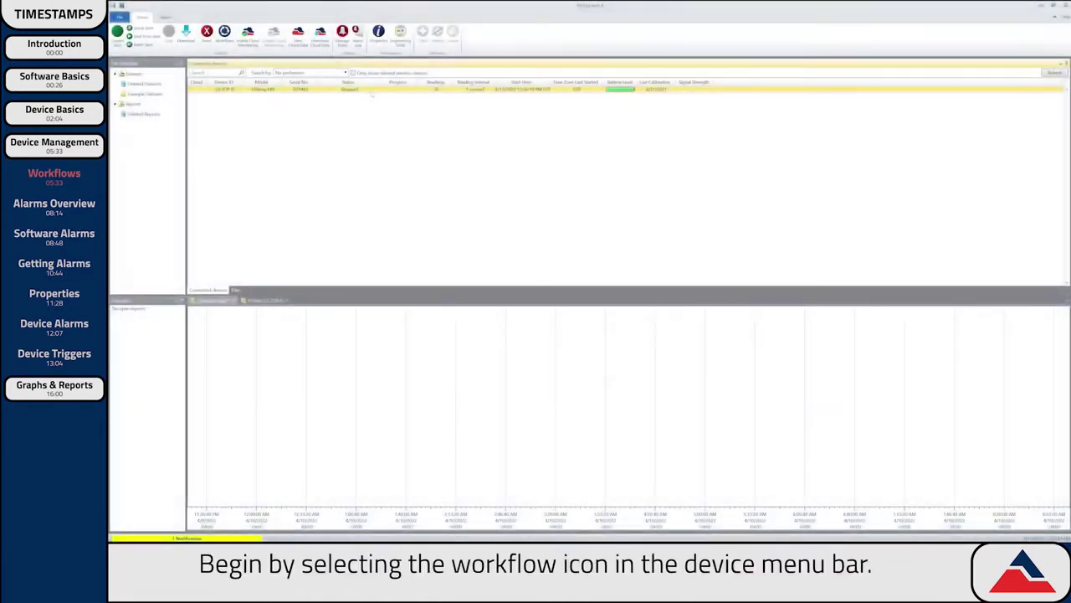
Create a new workflow from the Workflows list and name it 'Auto Stop'.
left_click(223, 38)
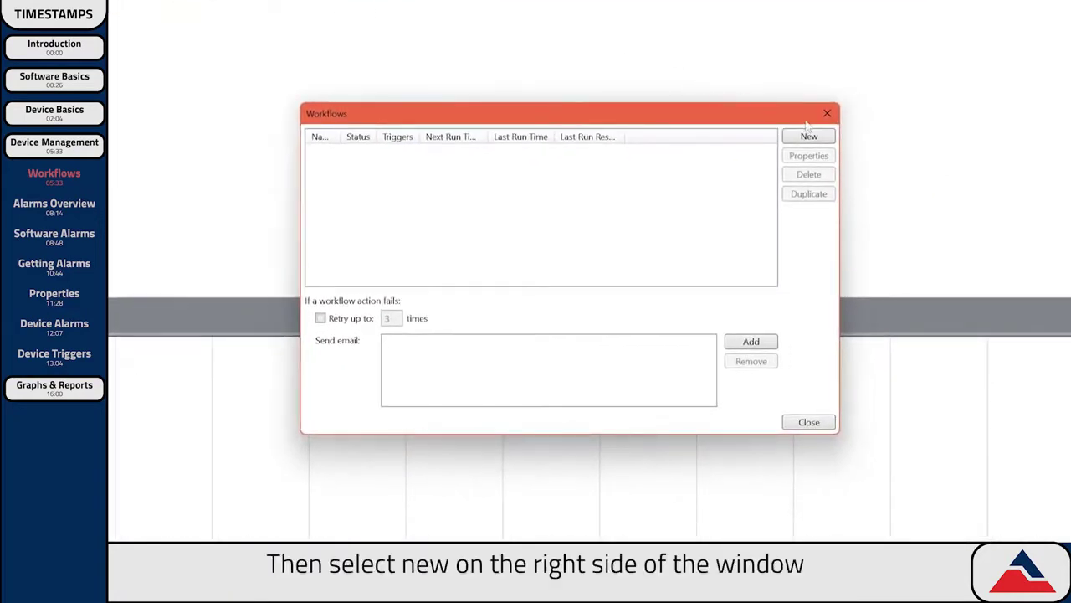
left_click(810, 136)
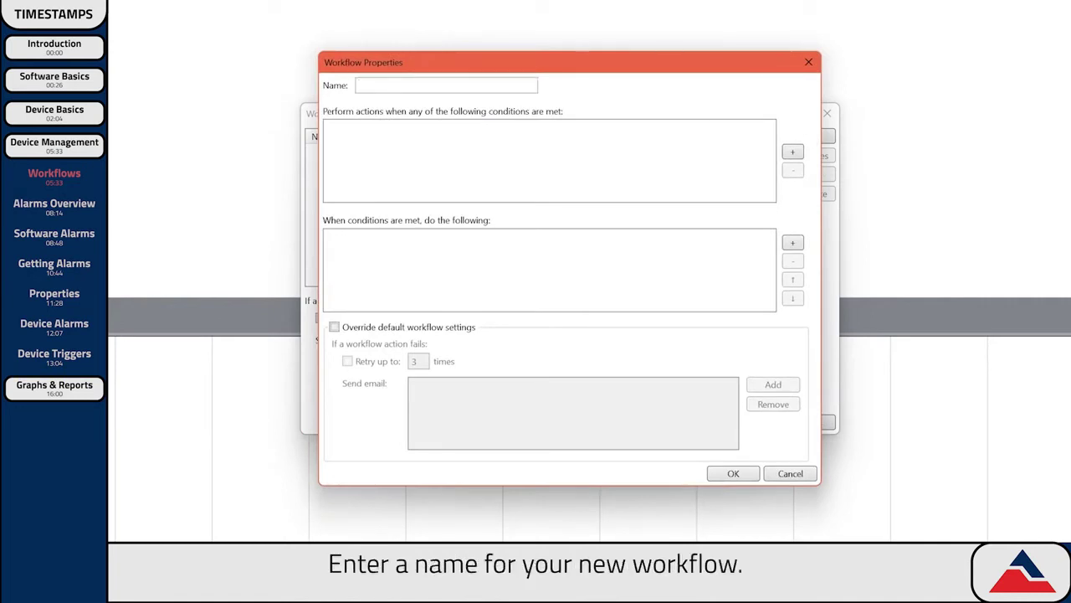
type("Auto Stop")
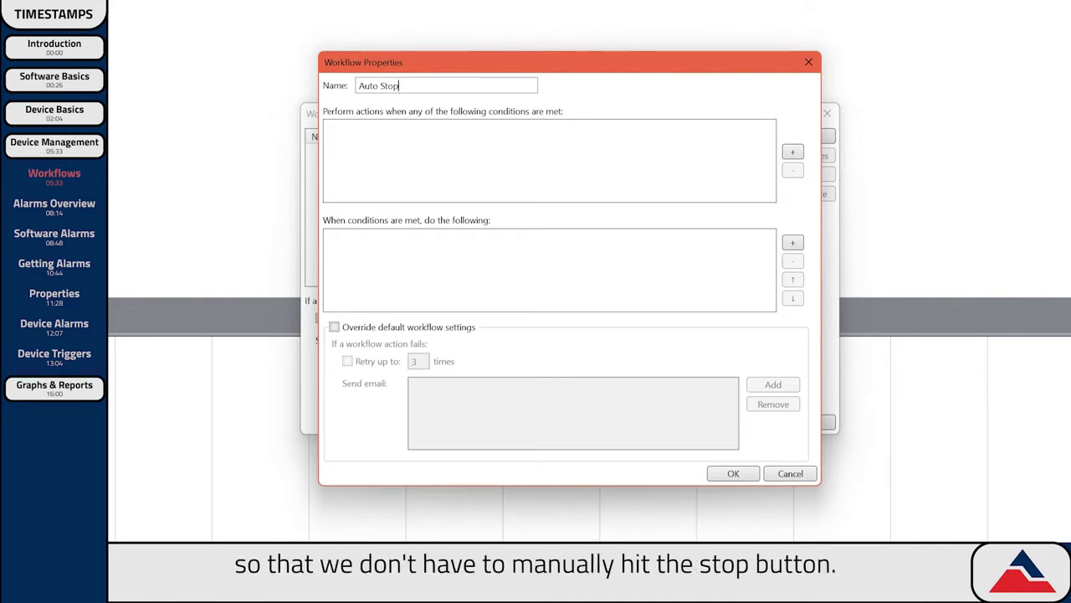
Add a workflow condition triggering when logger R79402 is Connected.
left_click(792, 152)
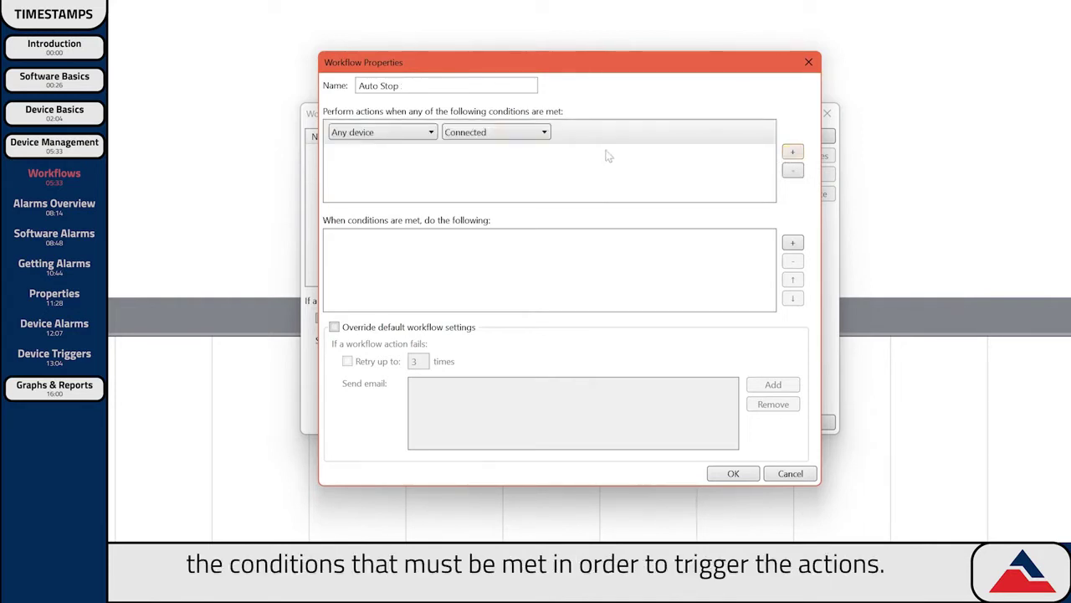
left_click(419, 138)
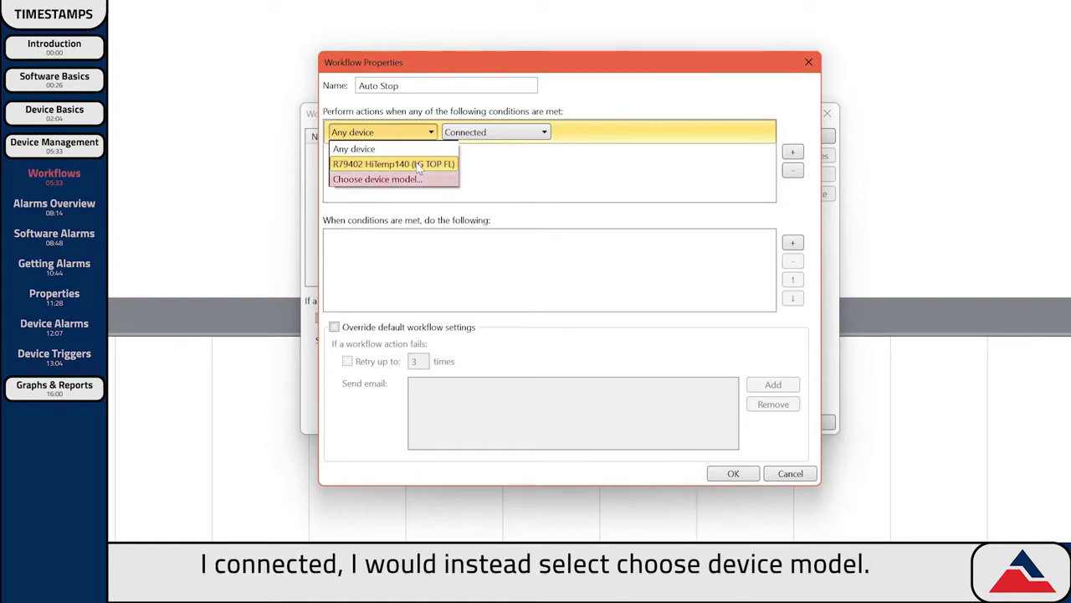
left_click(418, 165)
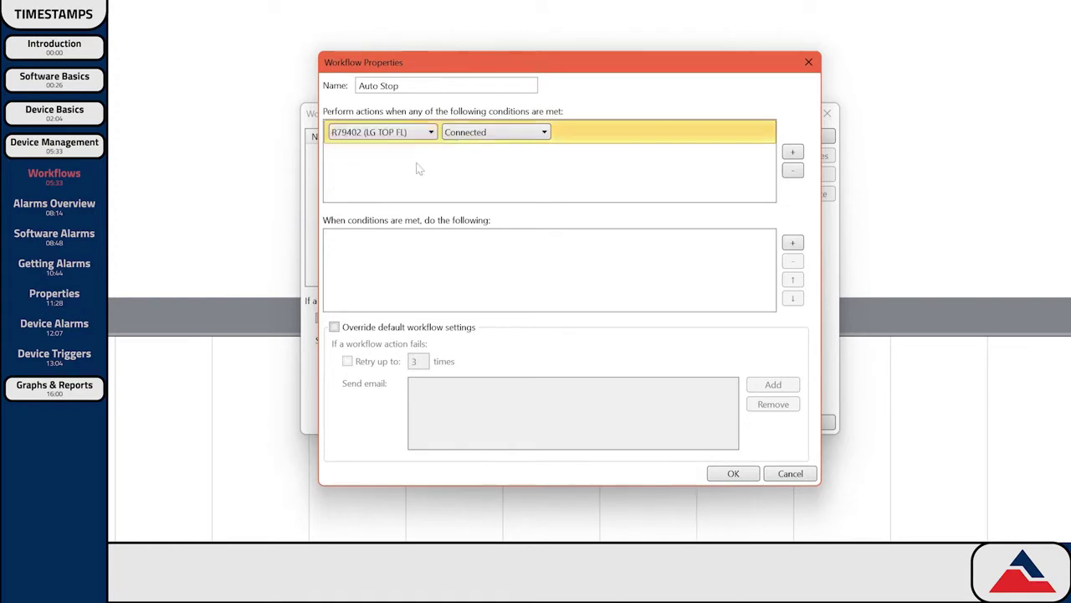
left_click(506, 137)
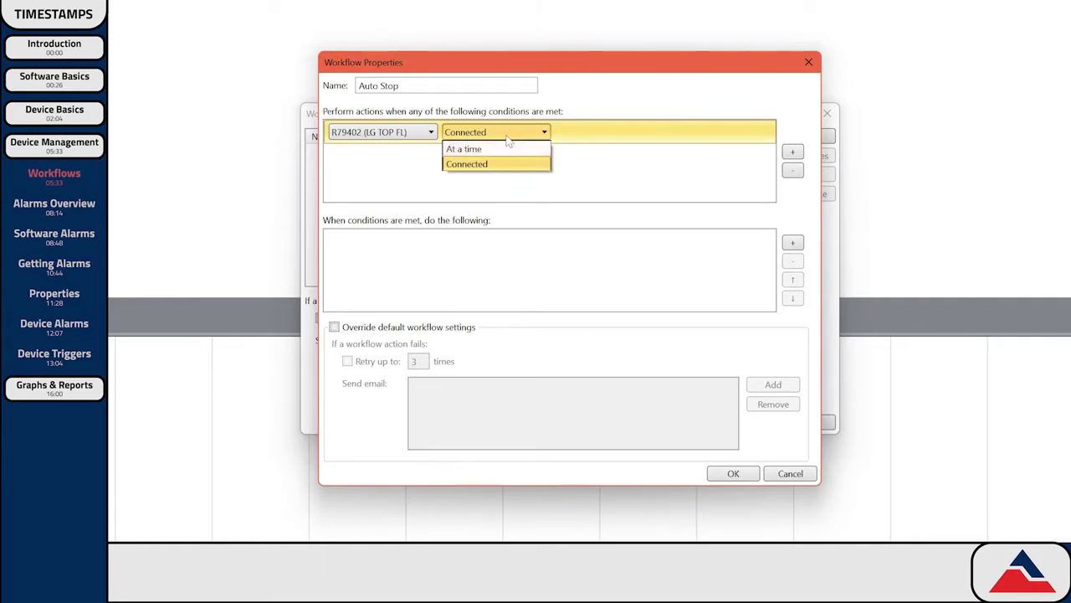
left_click(506, 139)
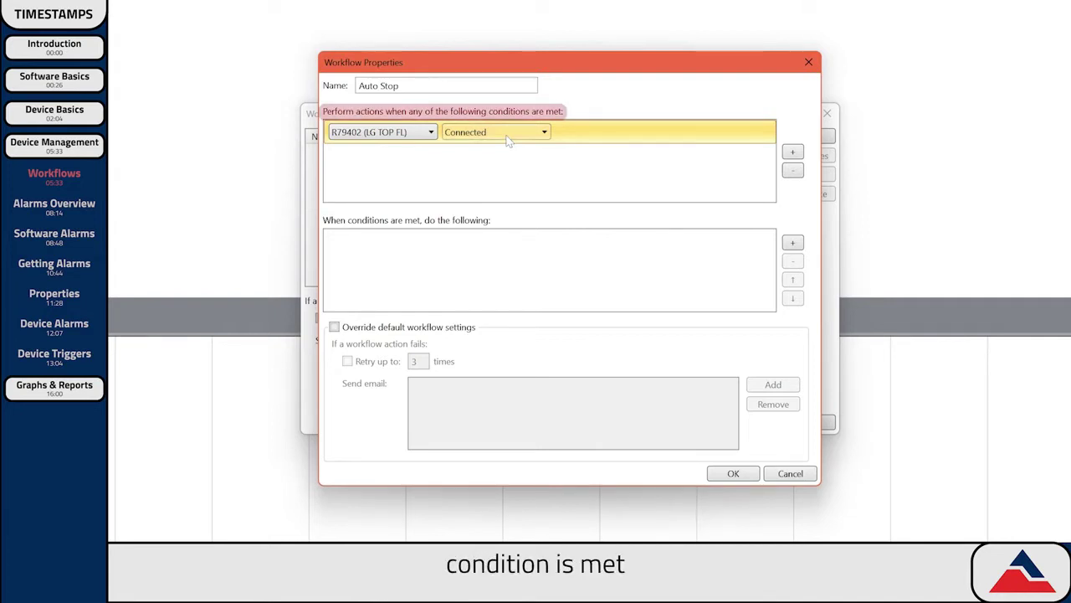
Add a Stop device action, save Auto Stop, and reopen its properties.
left_click(793, 242)
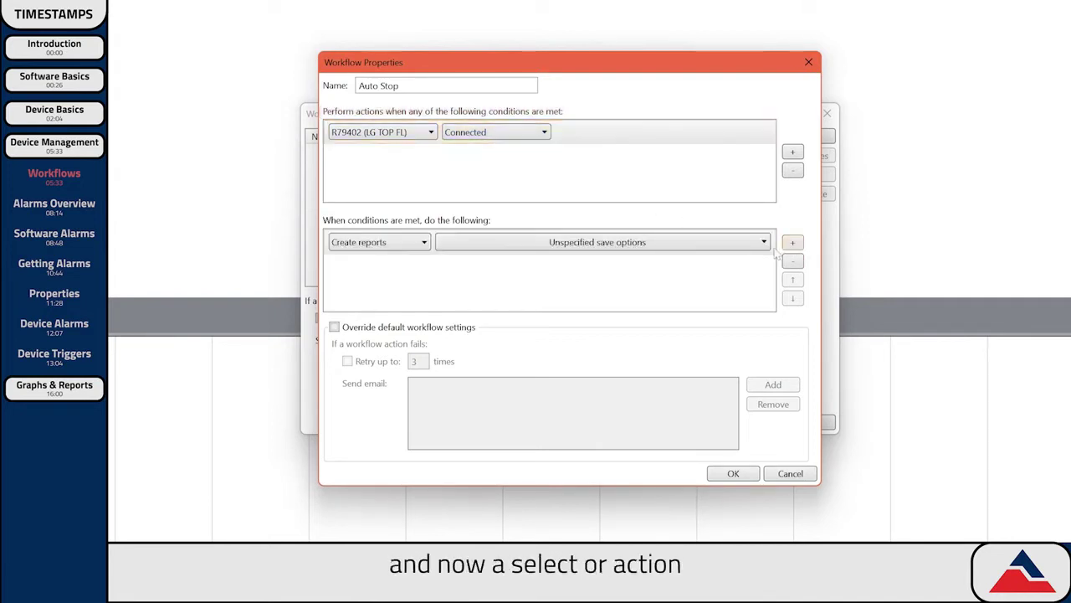
left_click(421, 246)
left_click(387, 336)
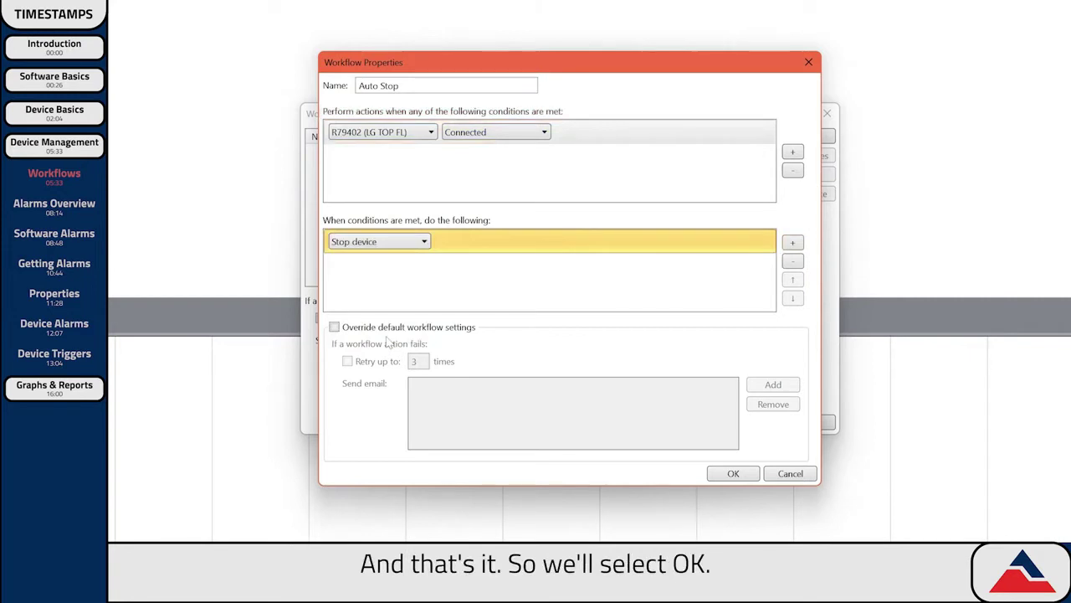
left_click(737, 478)
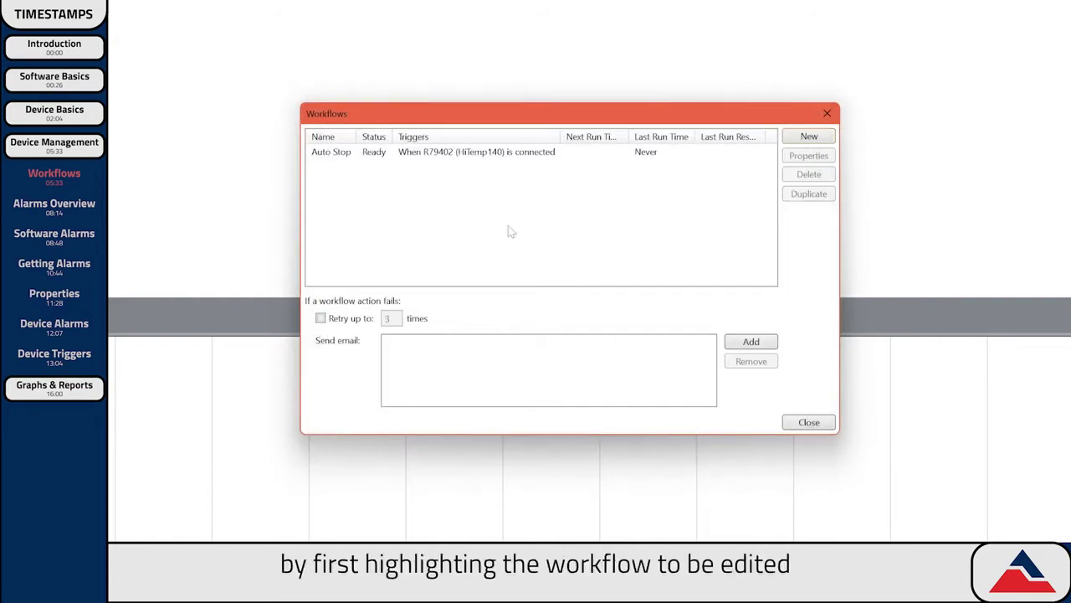
left_click(460, 160)
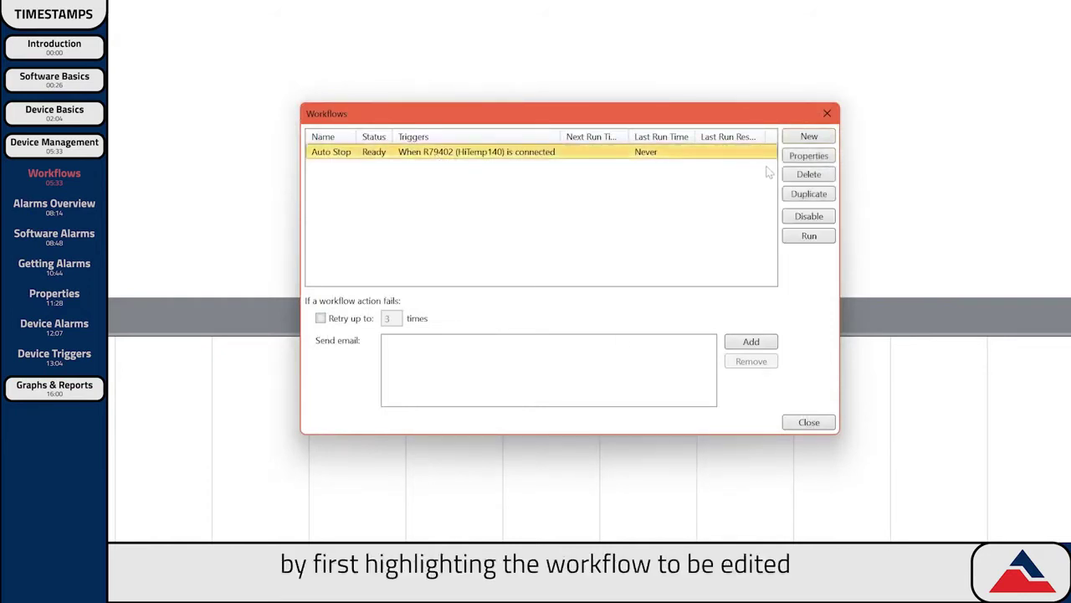
left_click(806, 159)
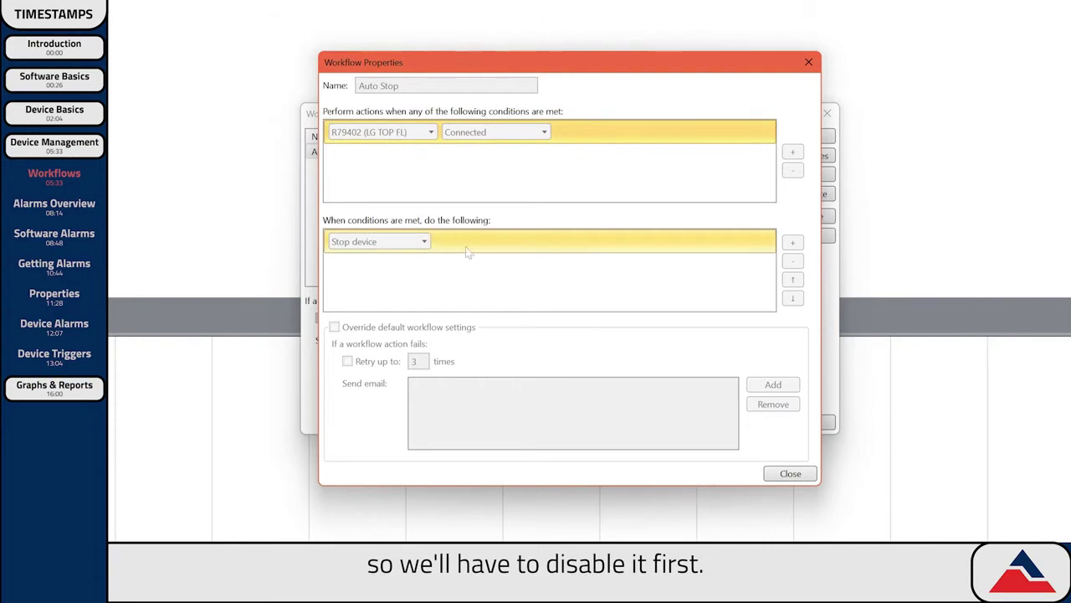
Close the read-only Auto Stop properties dialog.
left_click(794, 478)
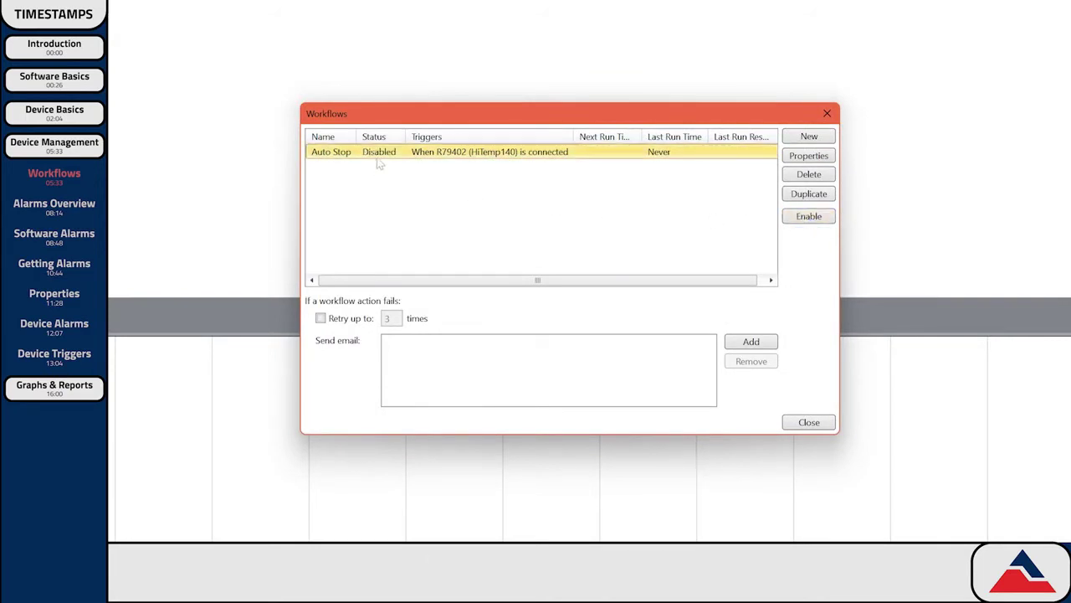
Change Auto Stop's trigger device from R79402 to Any device and re-enable it.
left_click(795, 158)
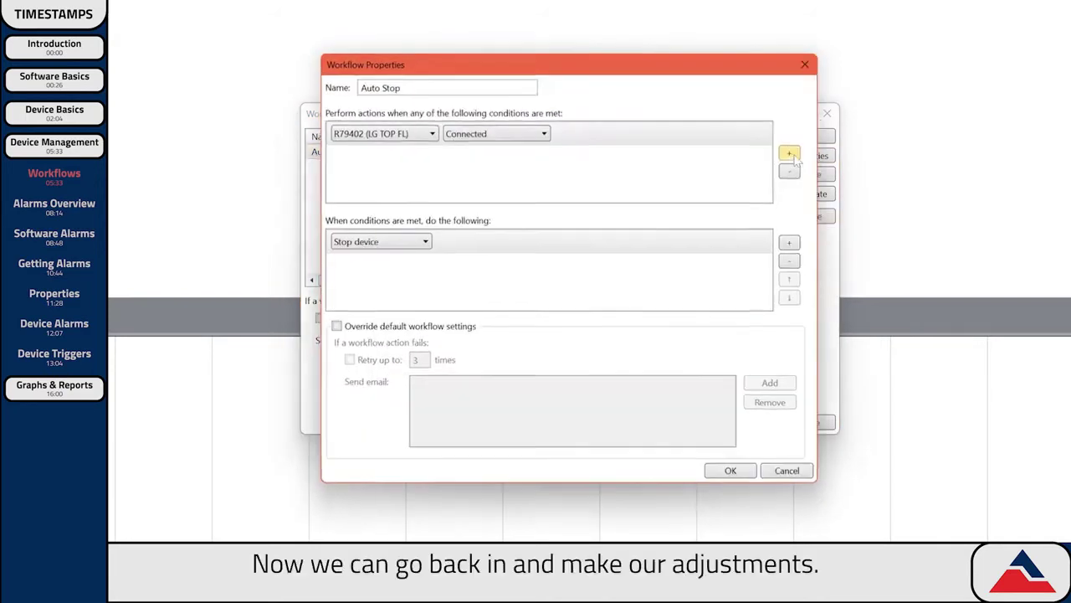
left_click(385, 134)
left_click(393, 143)
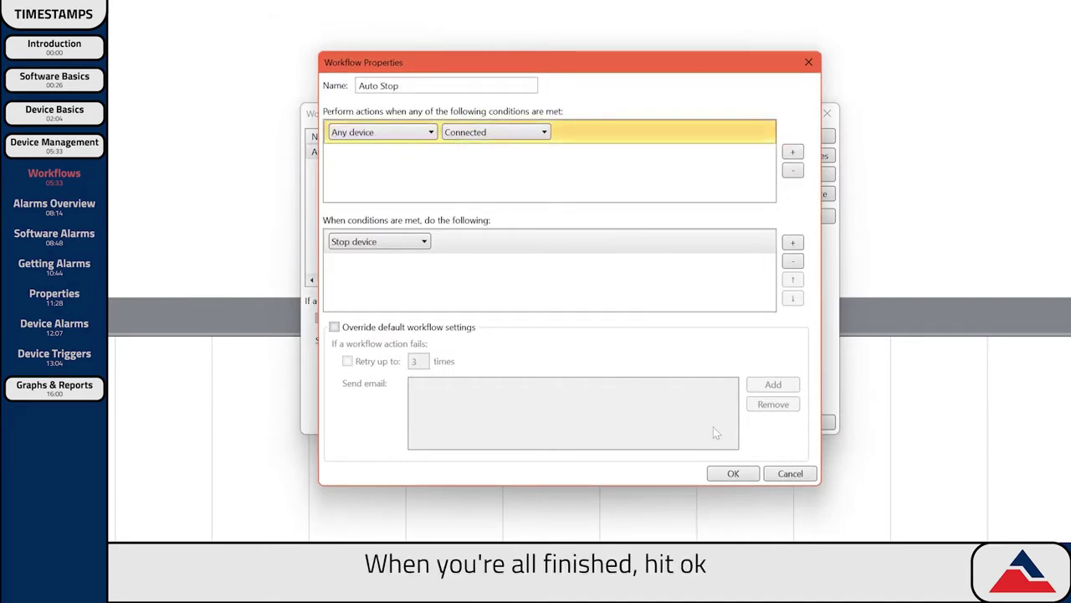
left_click(749, 474)
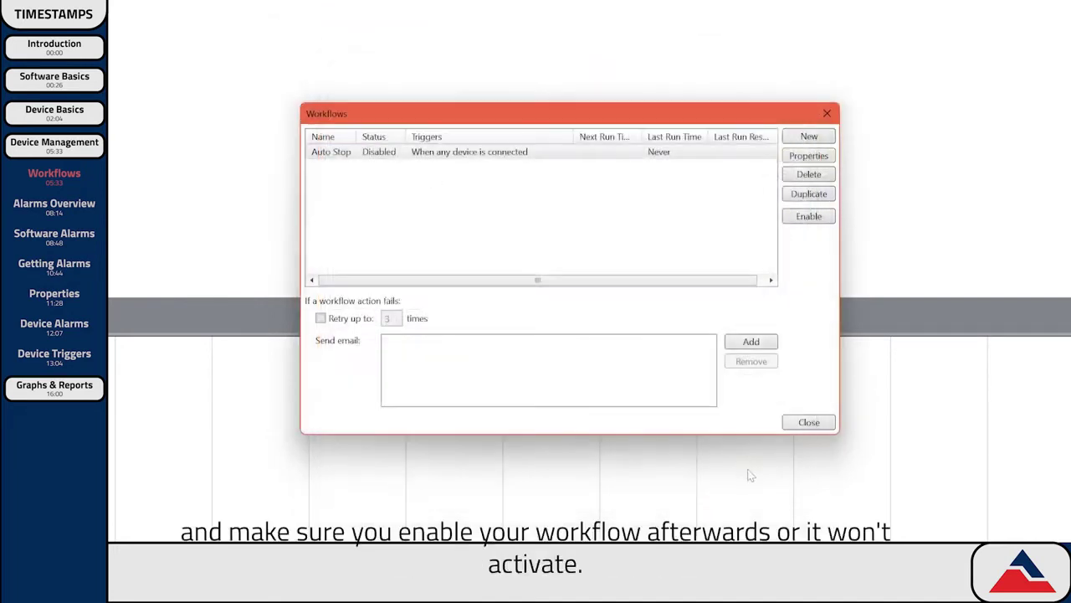
left_click(804, 219)
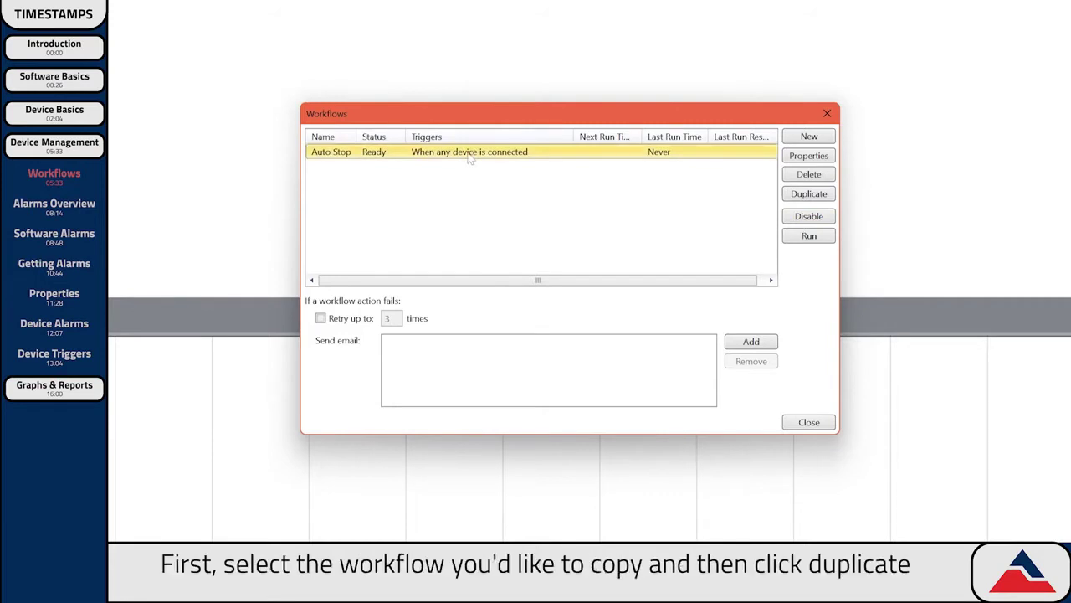
Duplicate Auto Stop as 'Auto Download' with the Download data action, and widen the Name column.
left_click(810, 194)
double_click(389, 86)
type("Download")
left_click(394, 241)
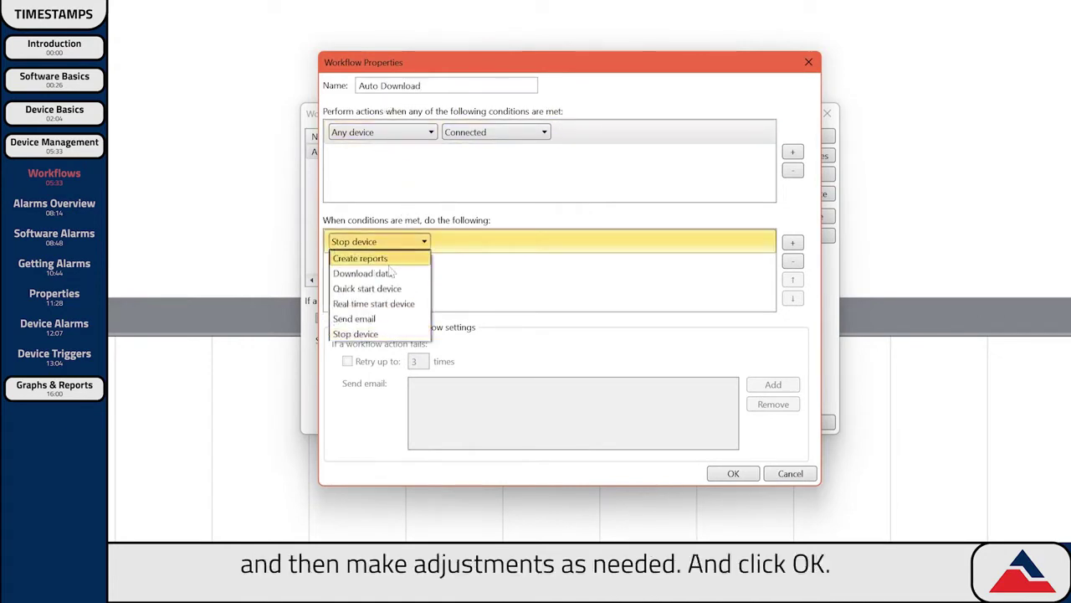
left_click(394, 273)
left_click(733, 473)
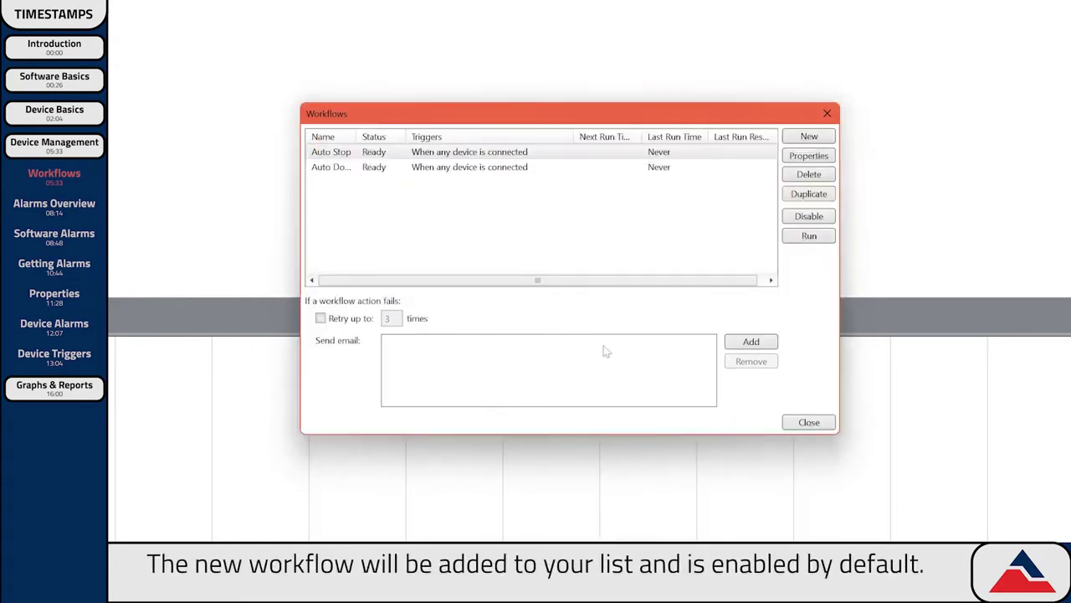
left_click_drag(357, 136, 387, 136)
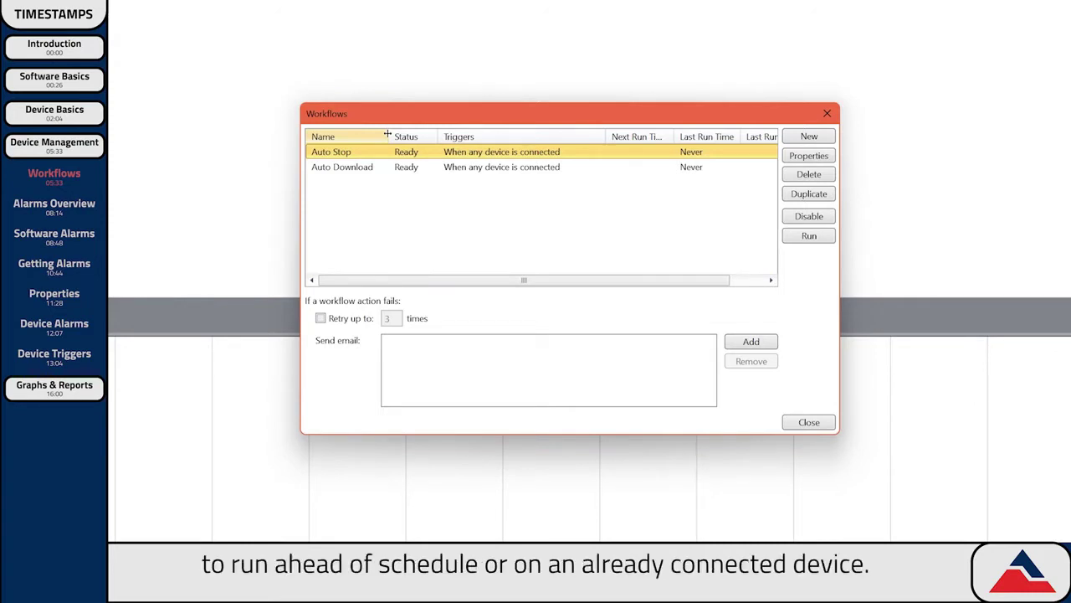
Run the Auto Download workflow once, confirming the prompt.
left_click(373, 167)
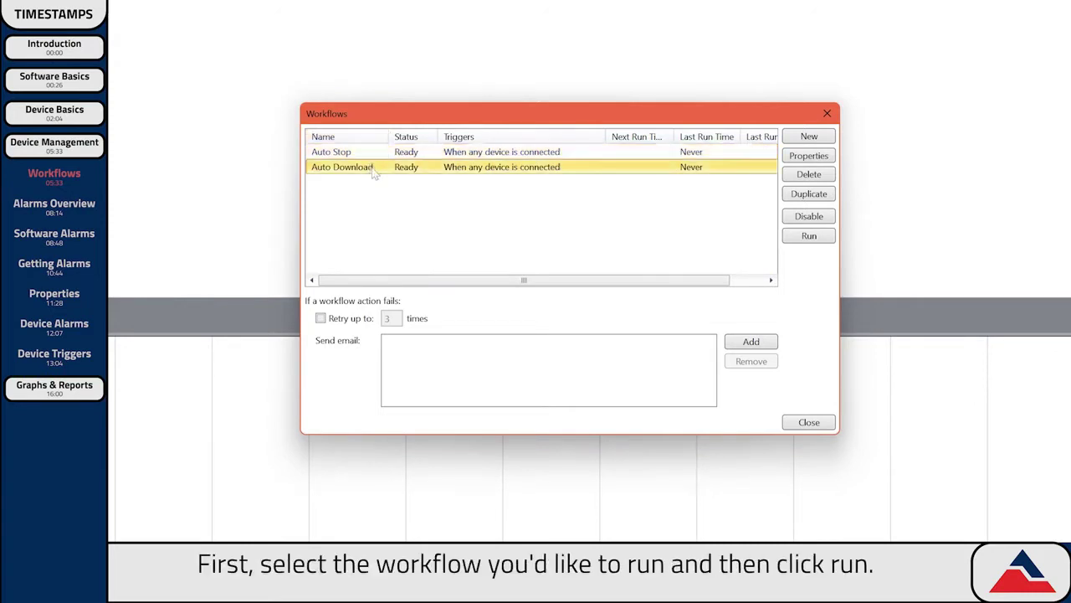
left_click(802, 240)
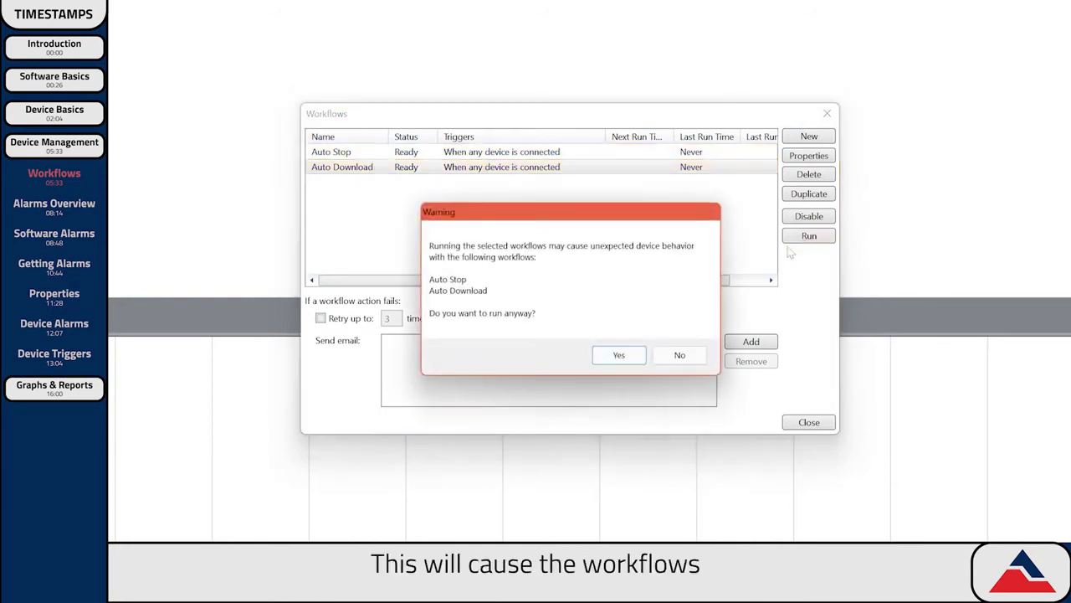
left_click(628, 357)
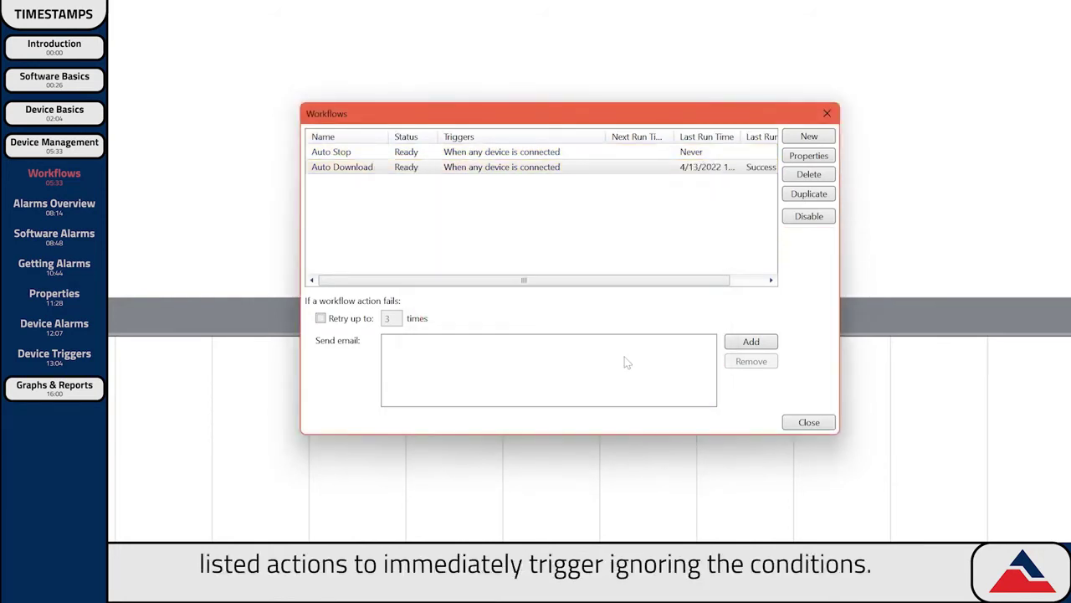
Delete the Auto Download workflow so only Auto Stop remains.
left_click(427, 171)
left_click(809, 174)
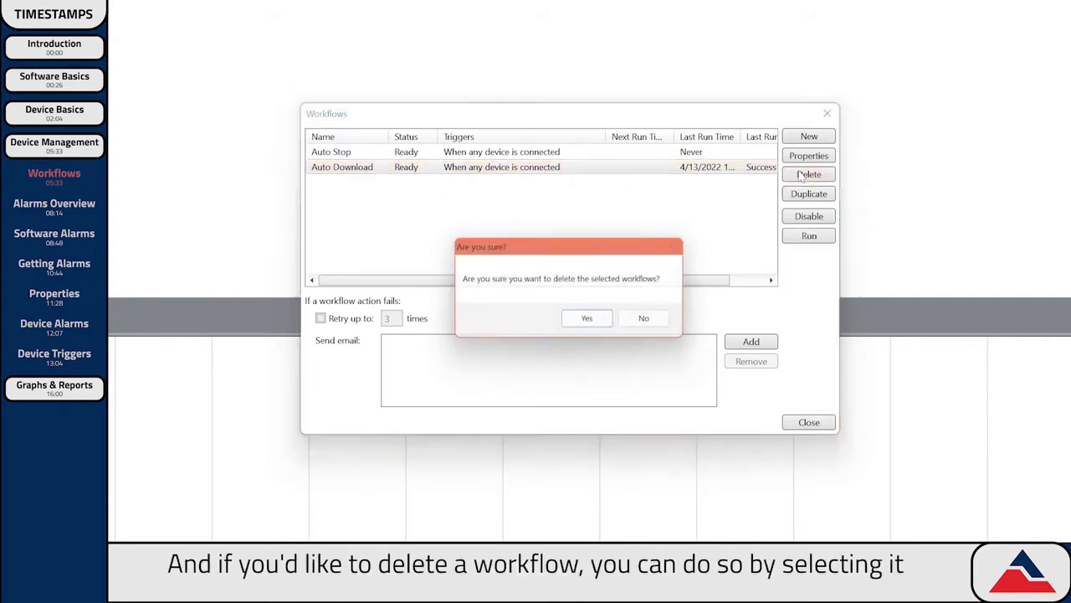
left_click(592, 322)
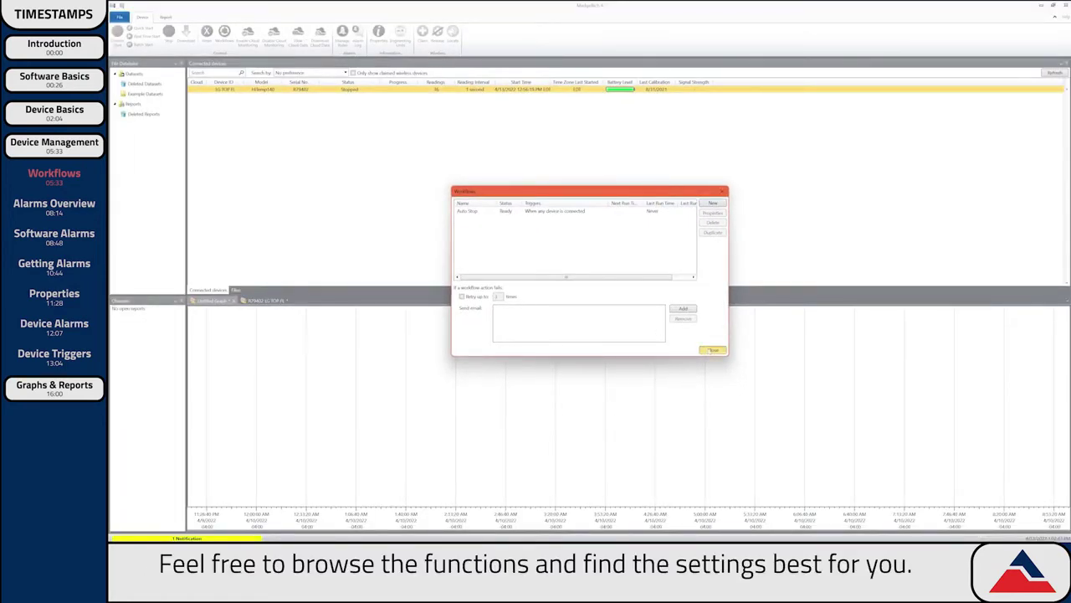
Close the Workflows dialog to return to the main device list.
left_click(710, 350)
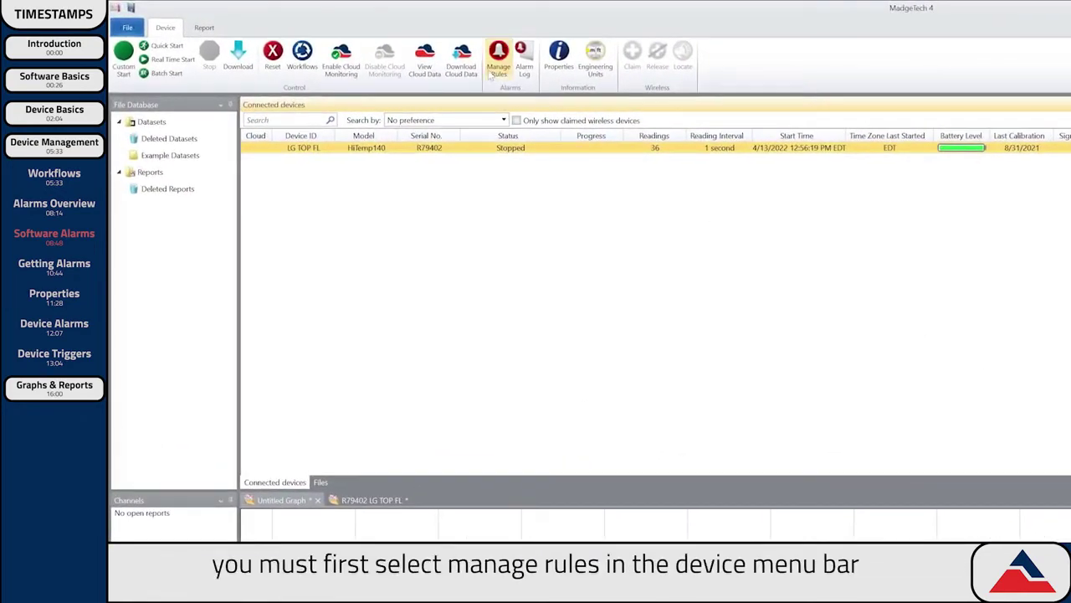
Create a new alarm rule 'High Temp Threshold' tripping above 21.1 °C for 1 reading.
left_click(494, 72)
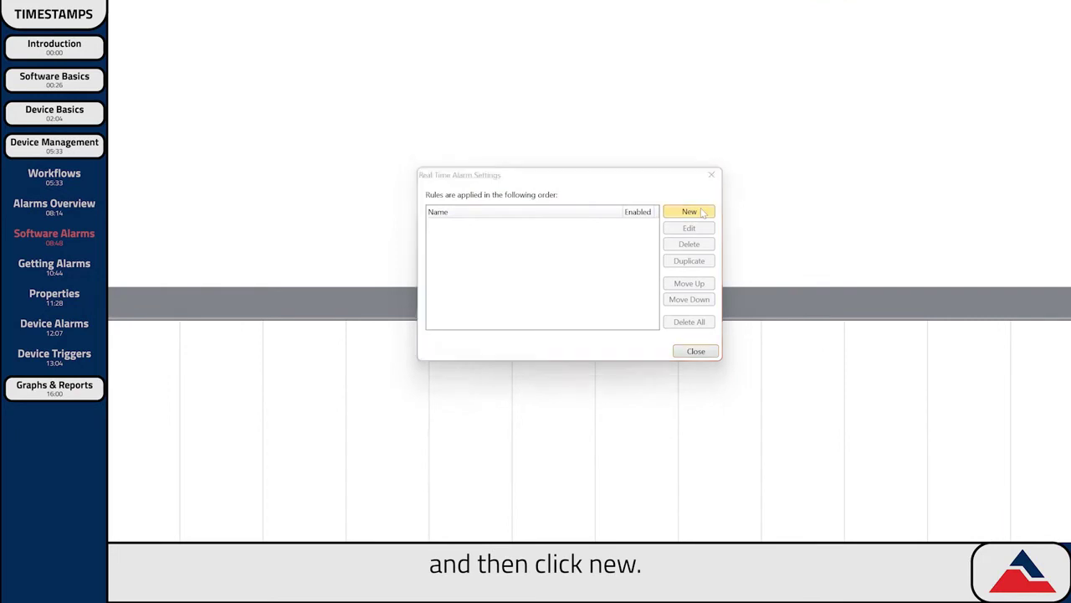
left_click(704, 214)
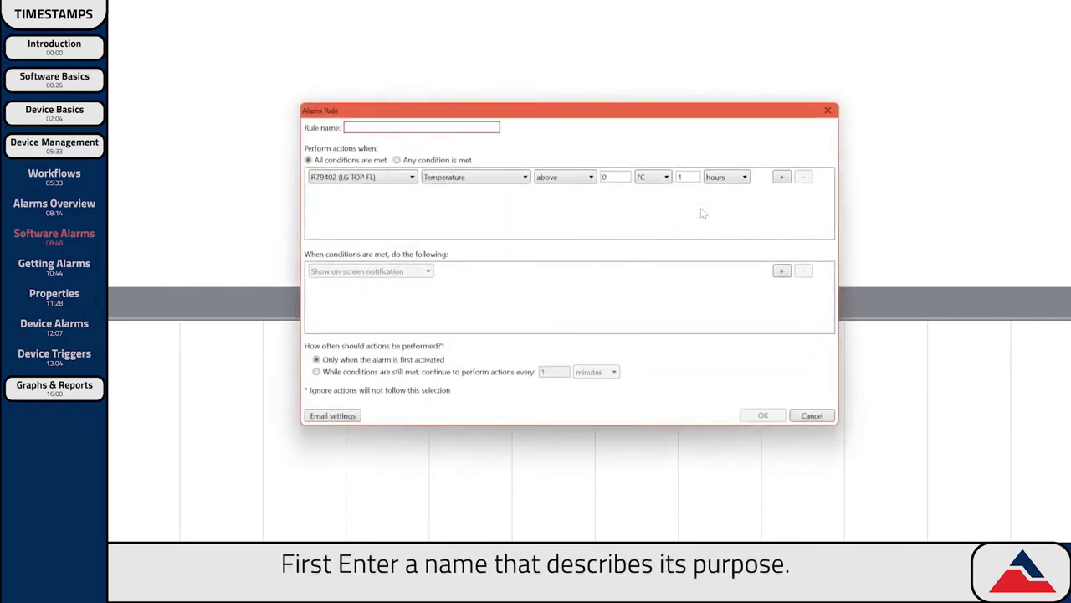
type("High Temp Threshold")
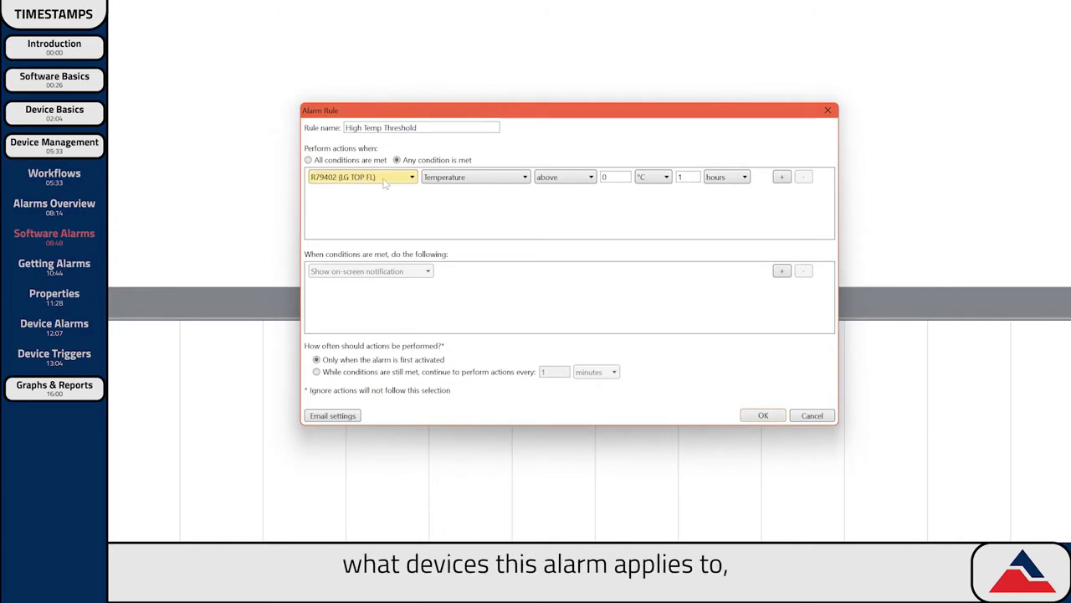
type("2")
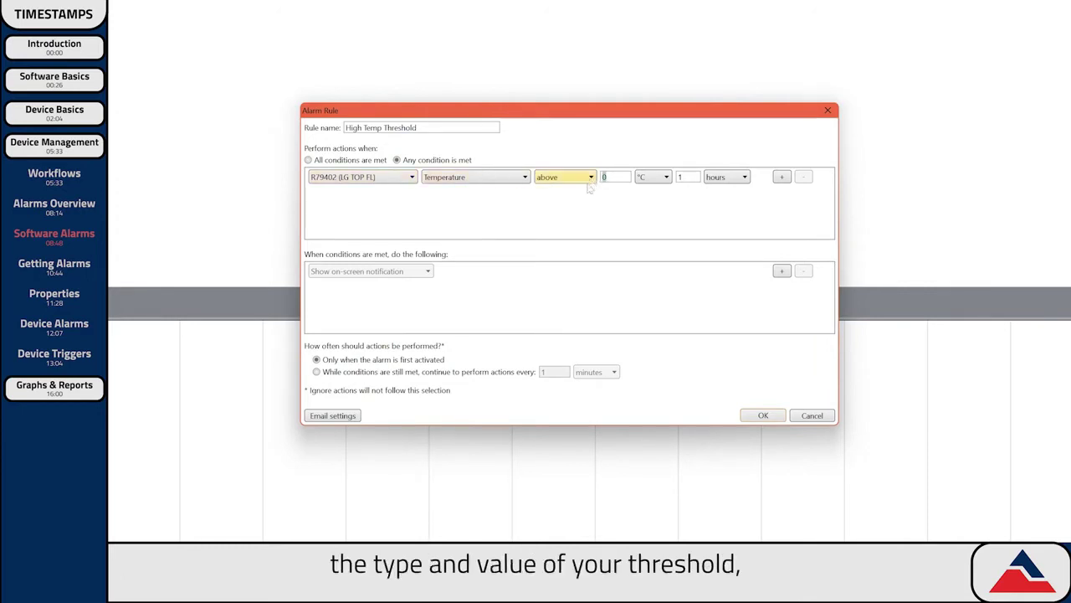
type("1.1")
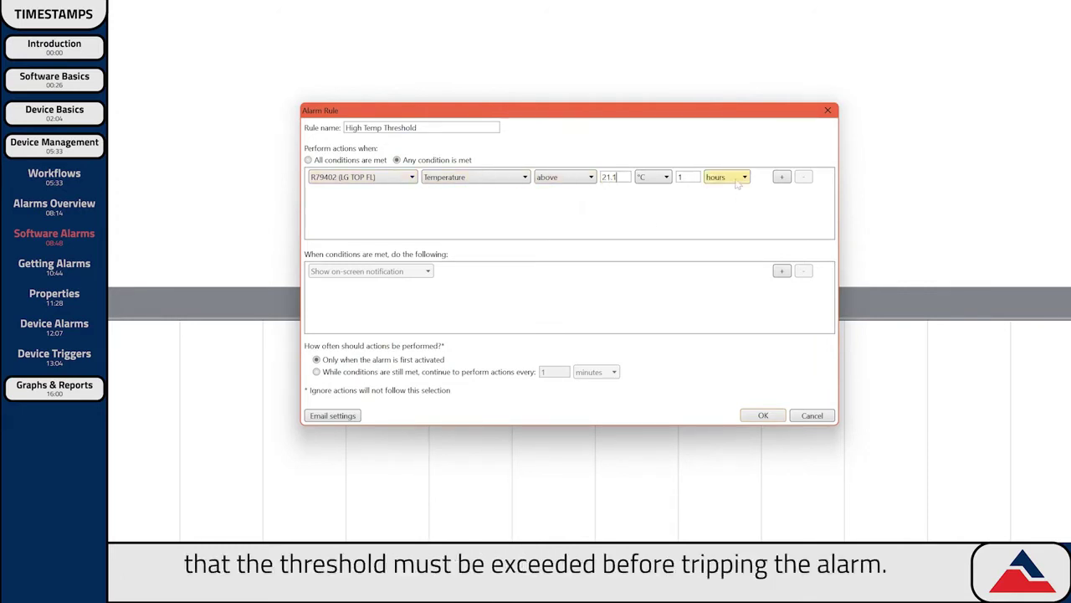
left_click(738, 178)
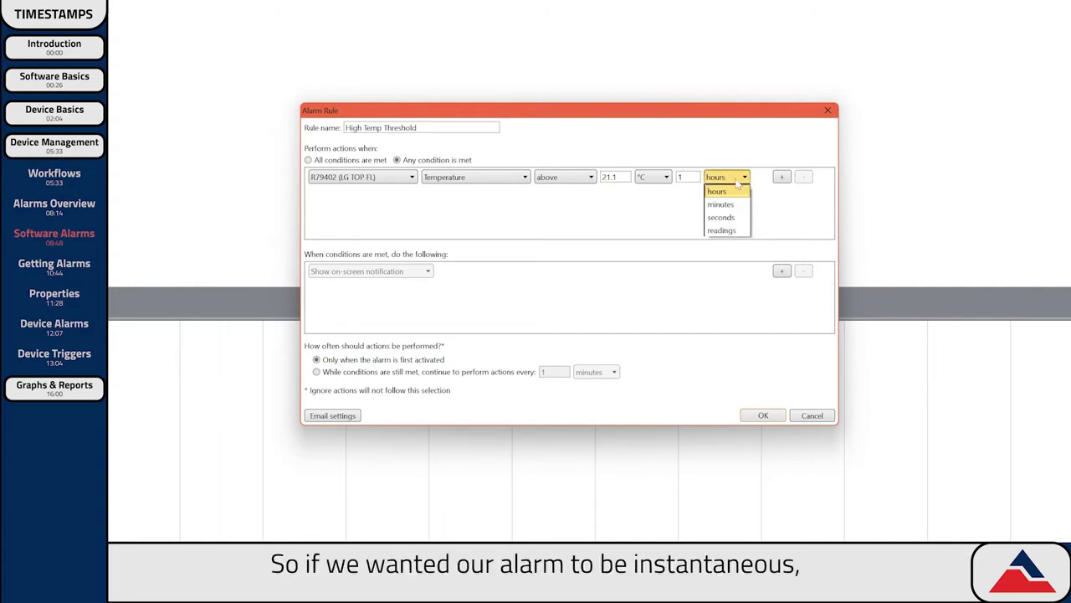
left_click(731, 231)
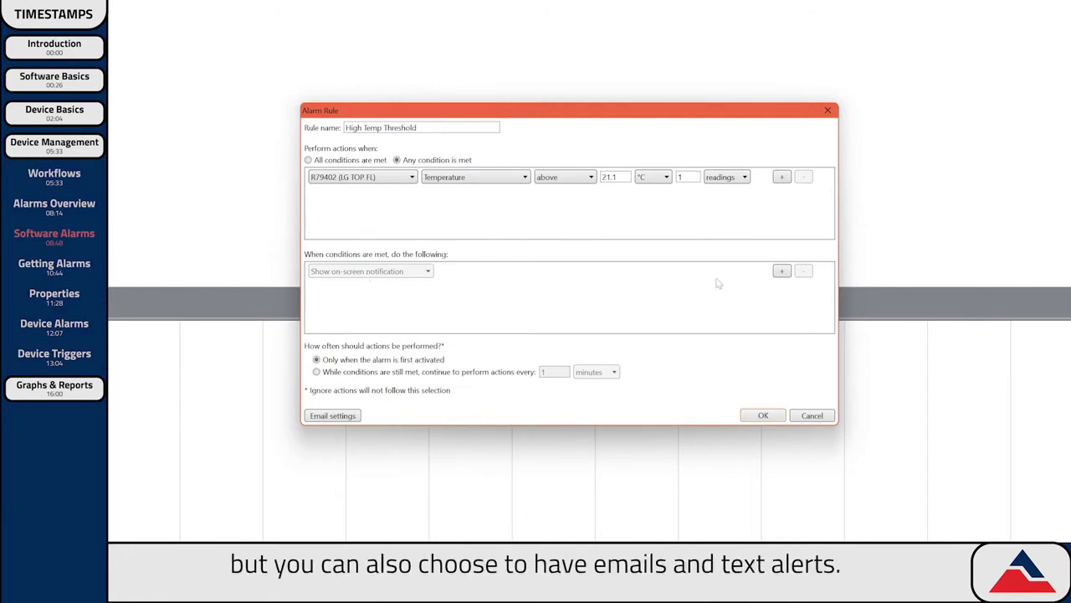
Add a Send email or text action to the High Temp Threshold rule.
left_click(782, 270)
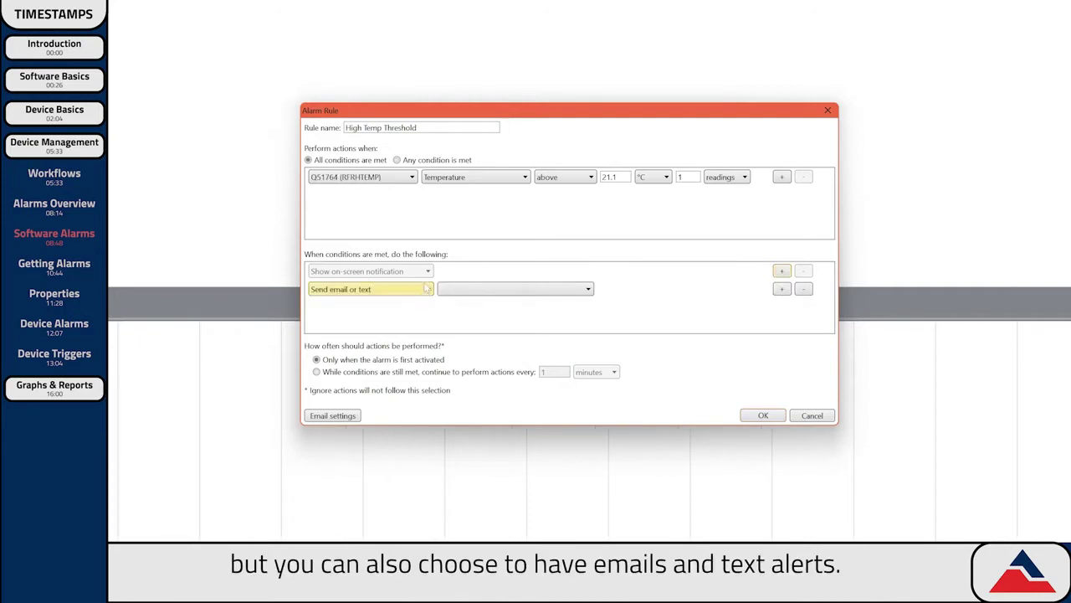
left_click(410, 289)
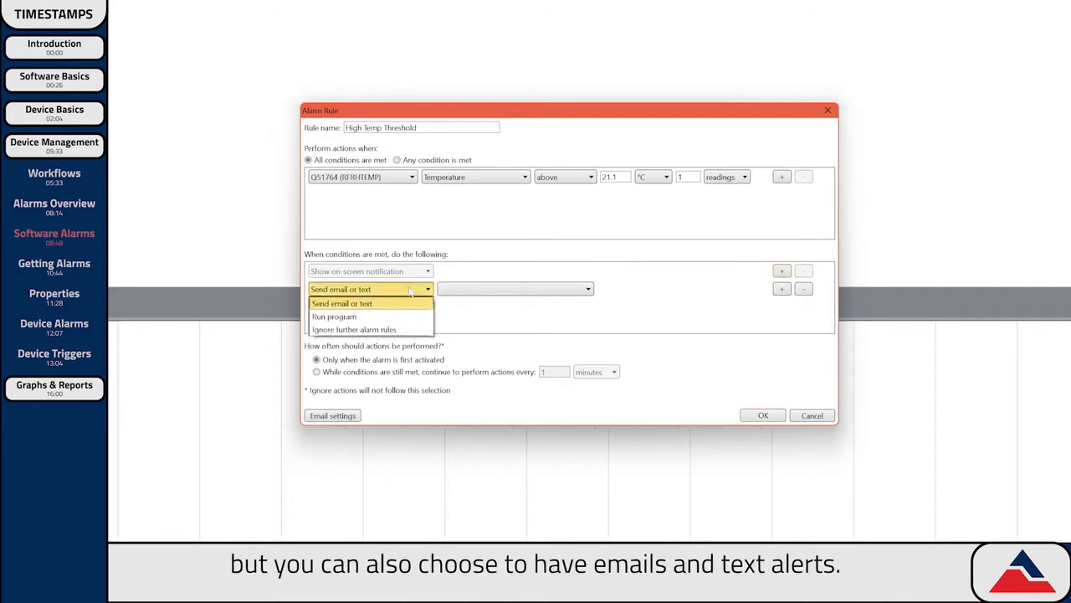
left_click(386, 308)
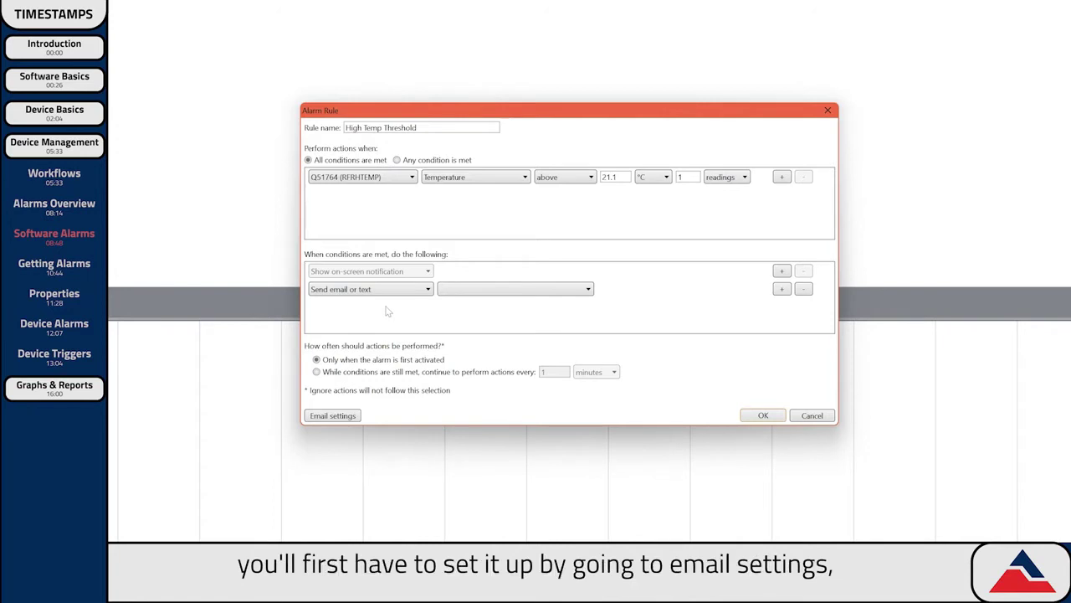
left_click(333, 416)
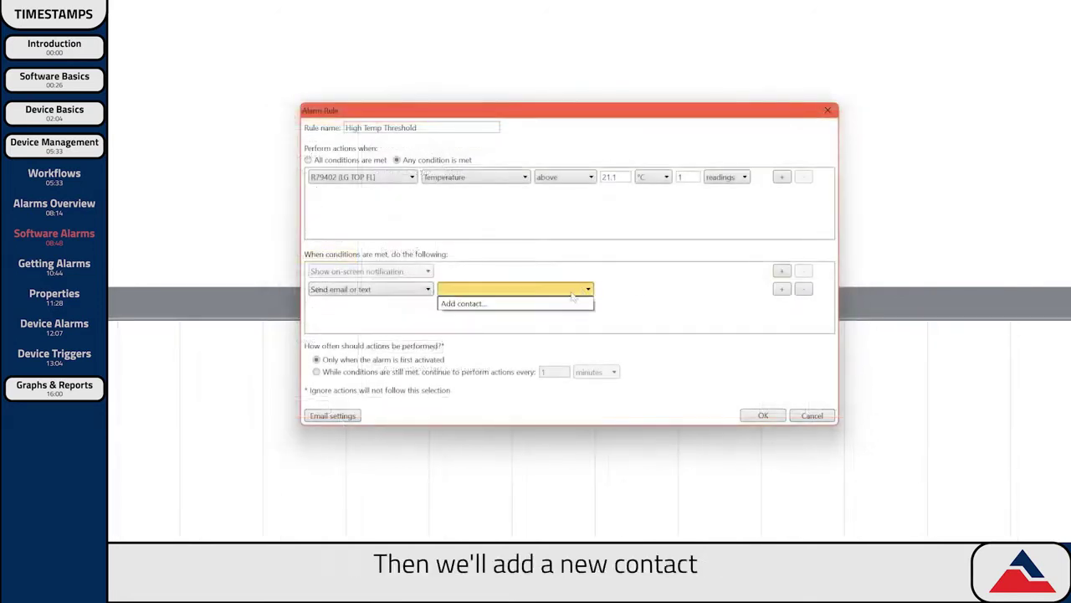
Add a new alert contact with the contact's e-mail address.
left_click(544, 310)
type("Empl")
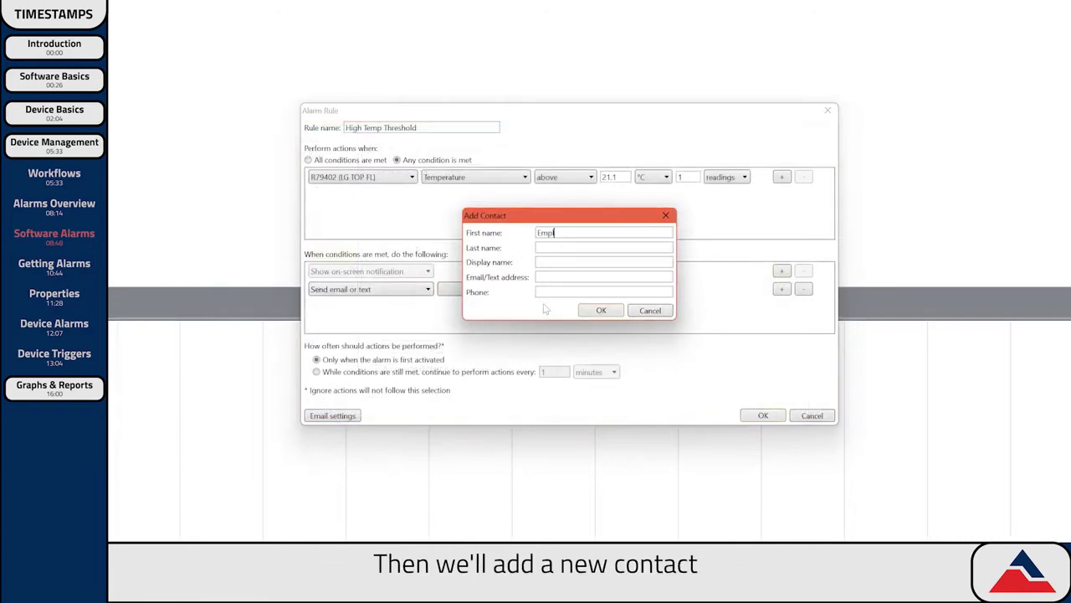
type("oyee")
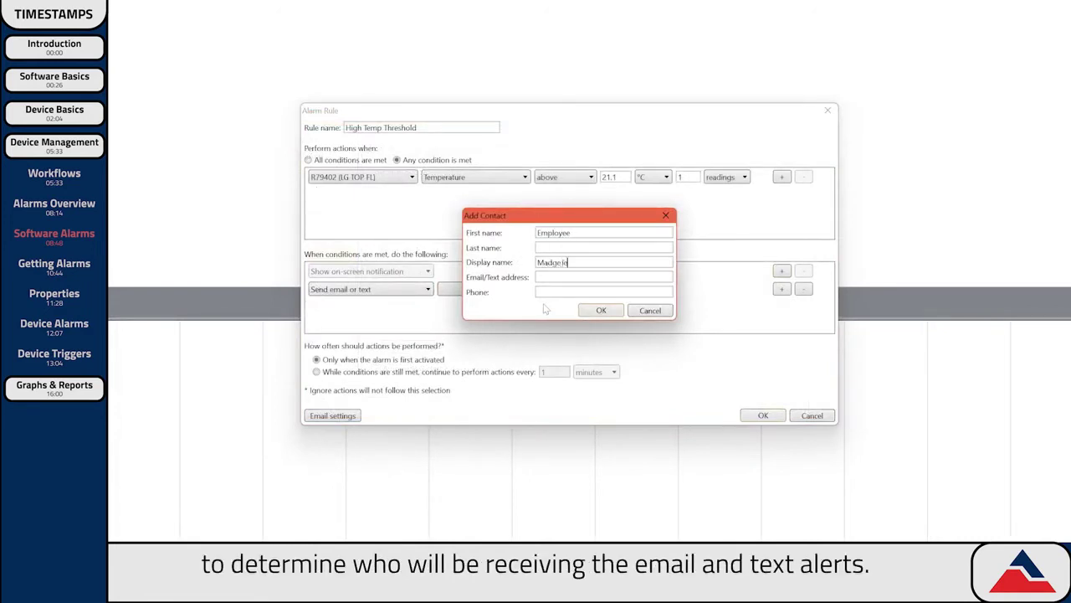
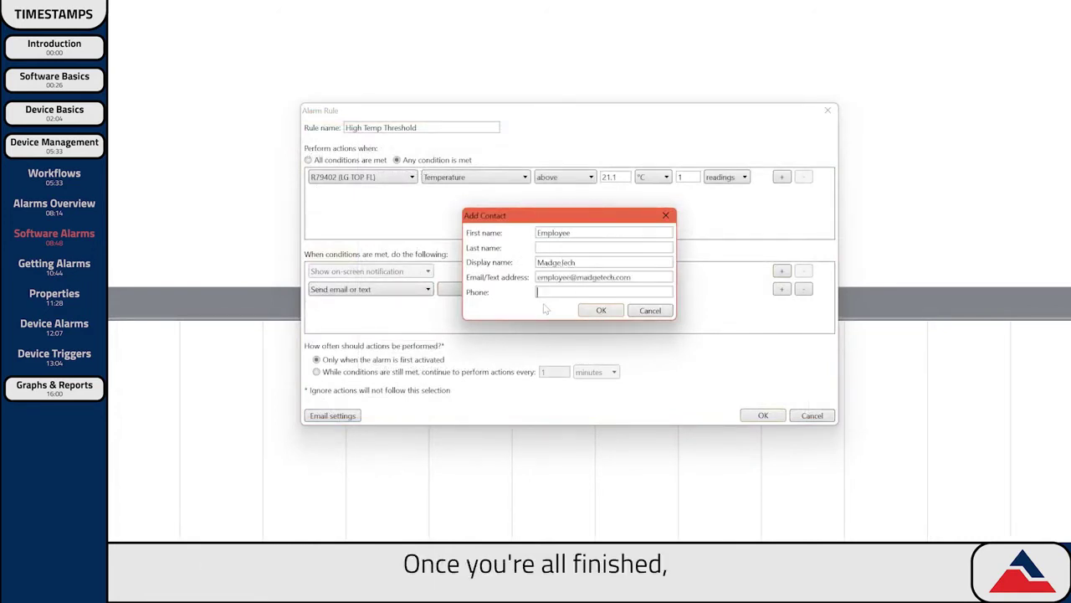
type("123.456.7890")
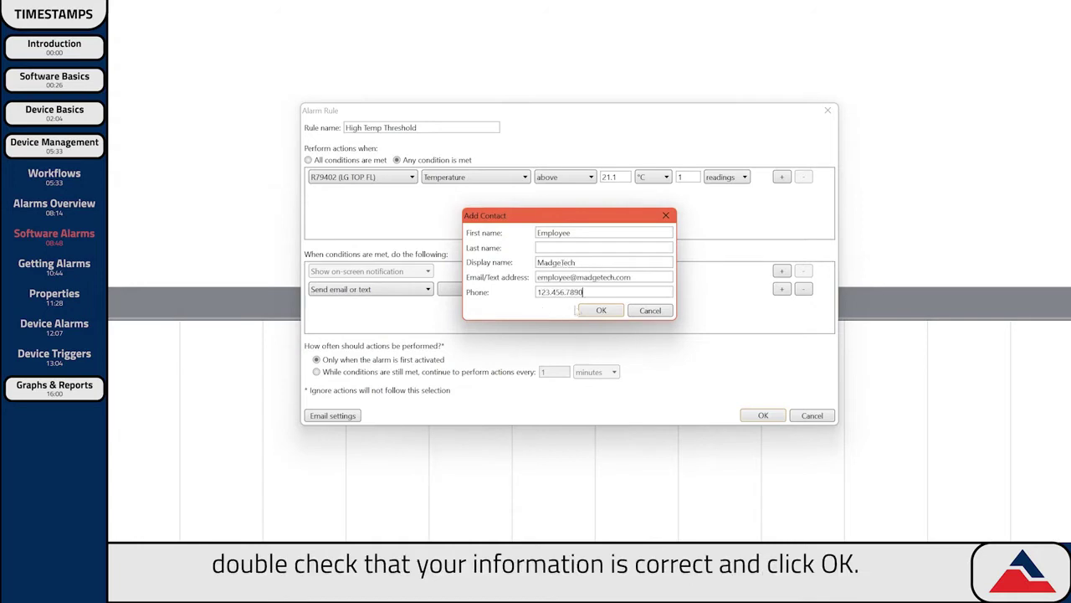
left_click(592, 312)
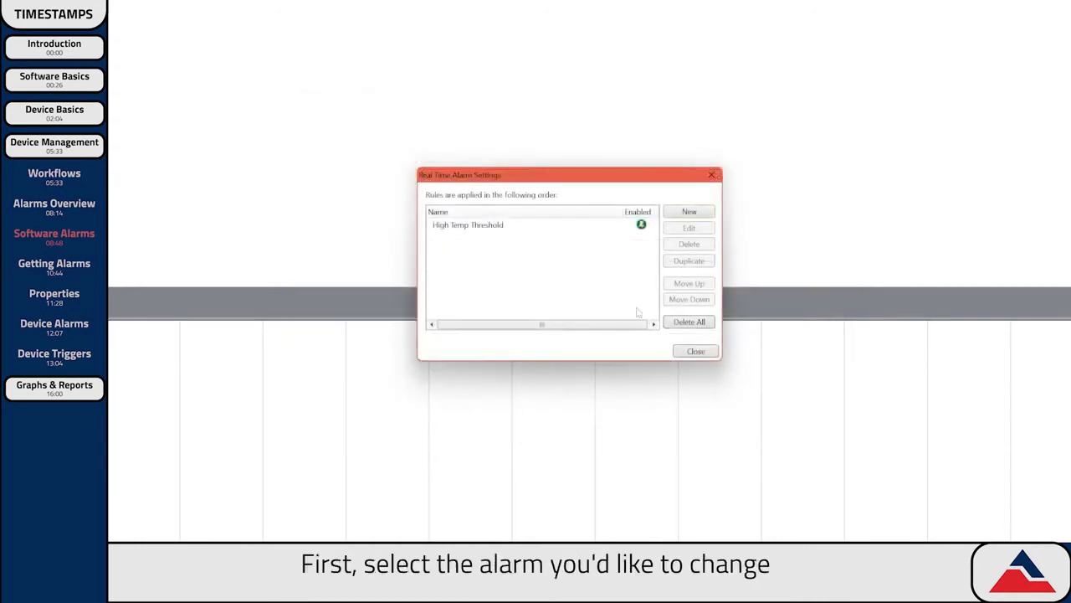
Open the High Temp Threshold rule for editing and save it.
left_click(466, 228)
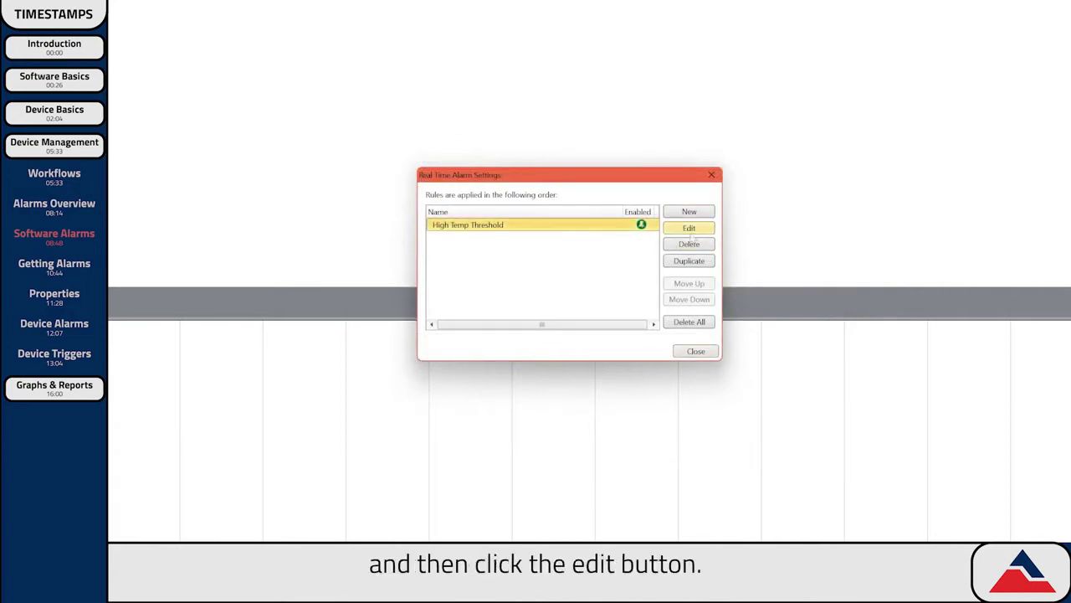
left_click(693, 232)
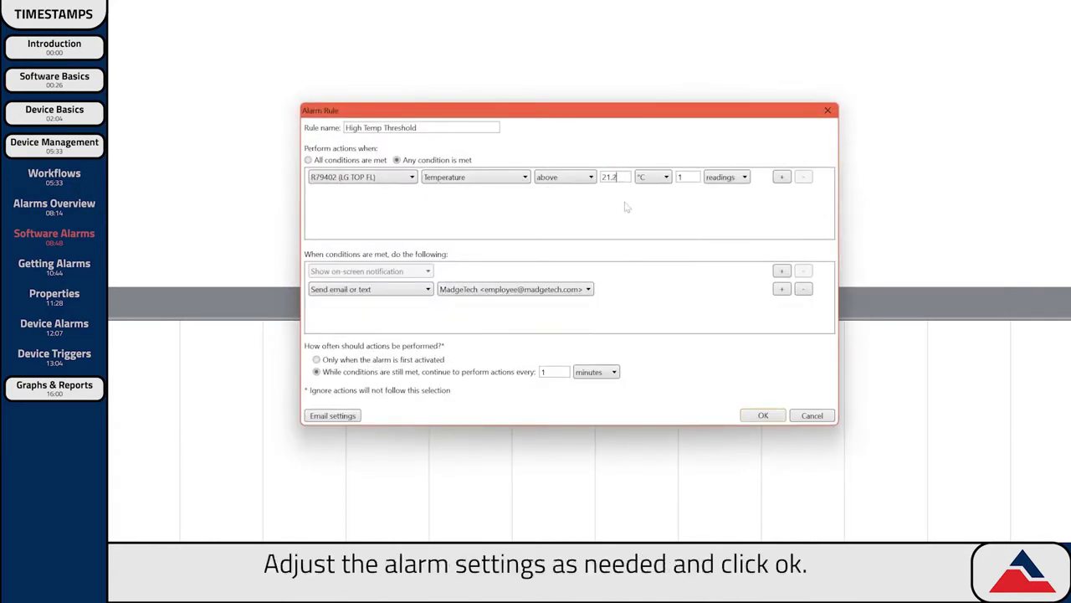
left_click(763, 416)
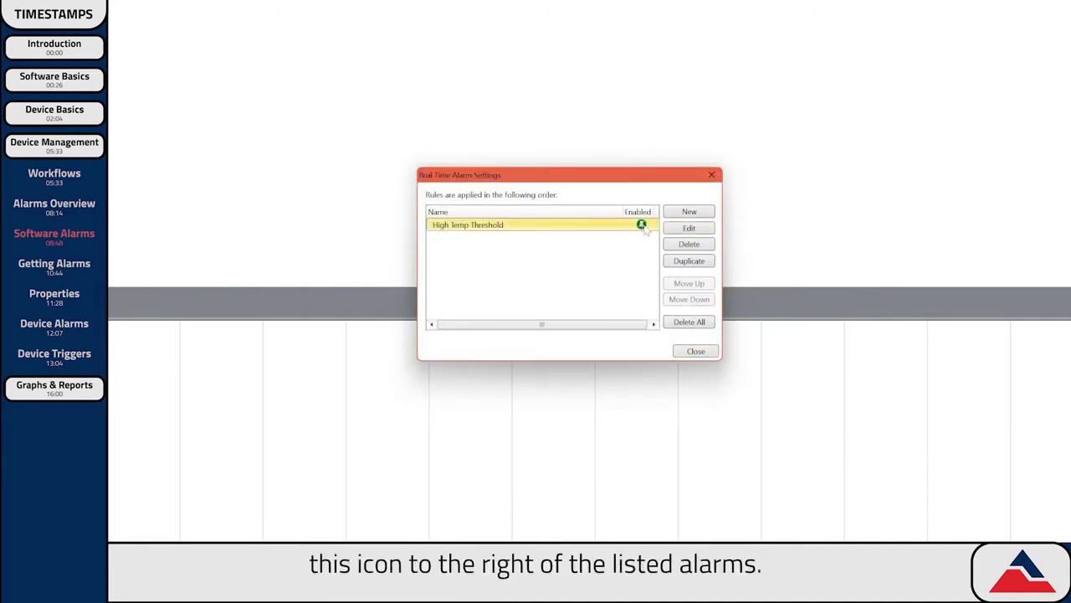
Disable the High Temp Threshold rule, then delete it and confirm.
left_click(645, 229)
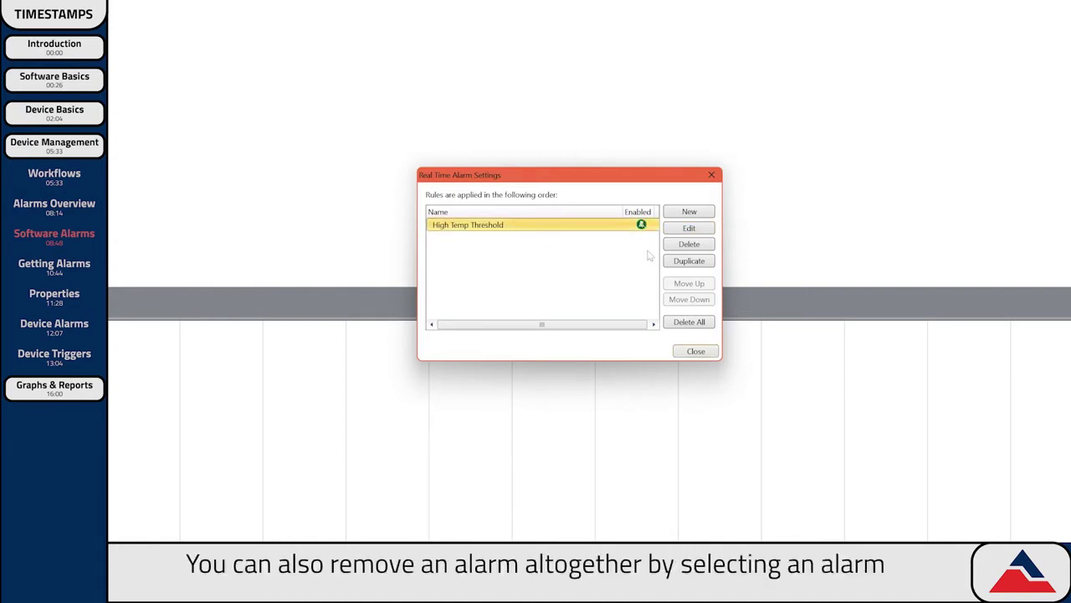
left_click(689, 246)
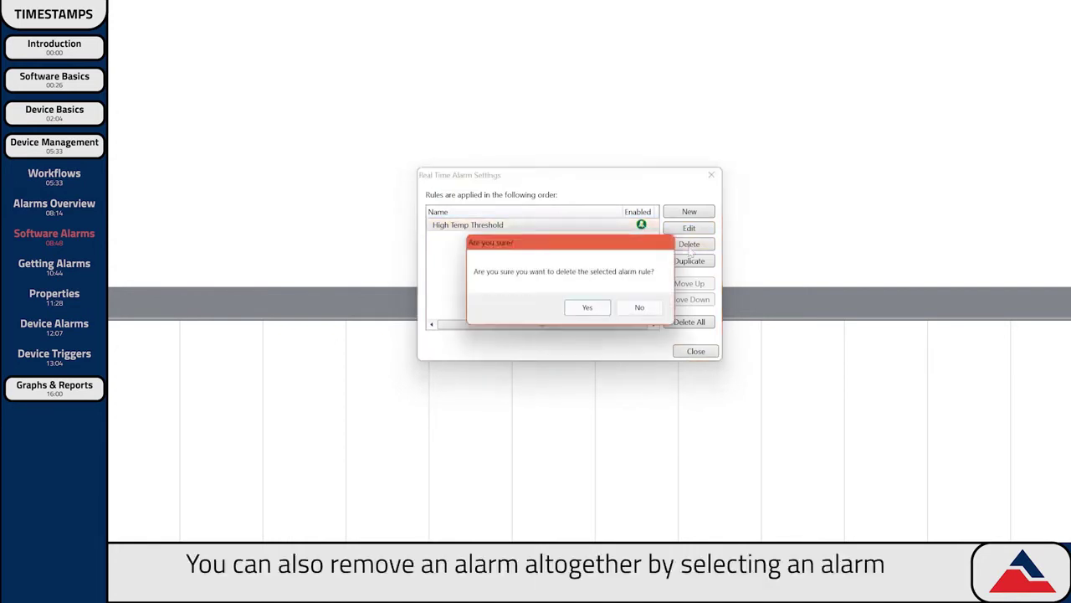
left_click(589, 308)
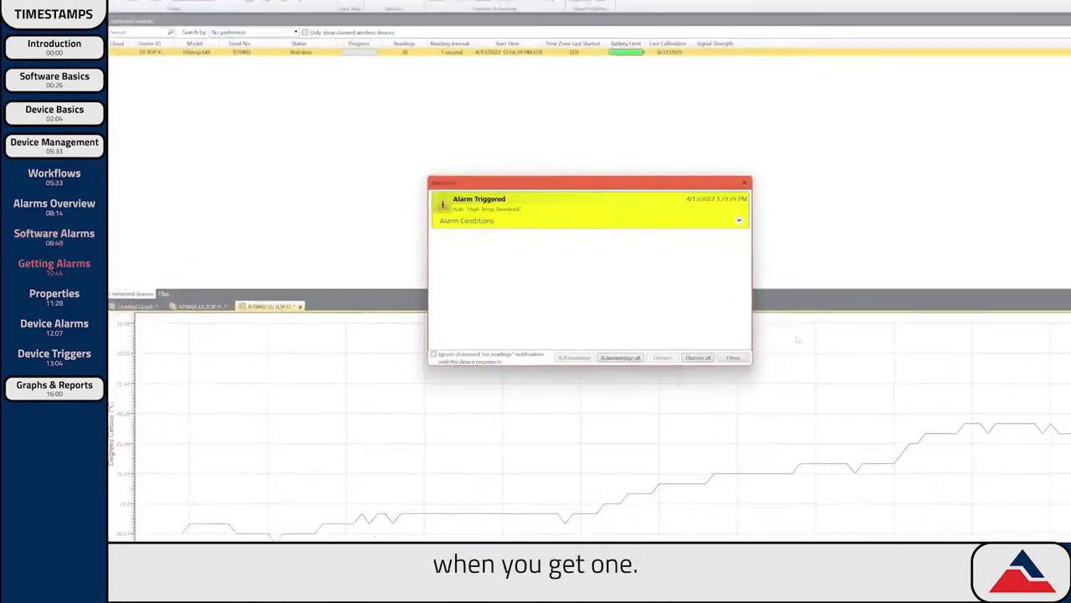
Acknowledge the alarm with action 'Device was moved' and comment 'Device was moved and fluctuated temperature', then close the log.
left_click(739, 220)
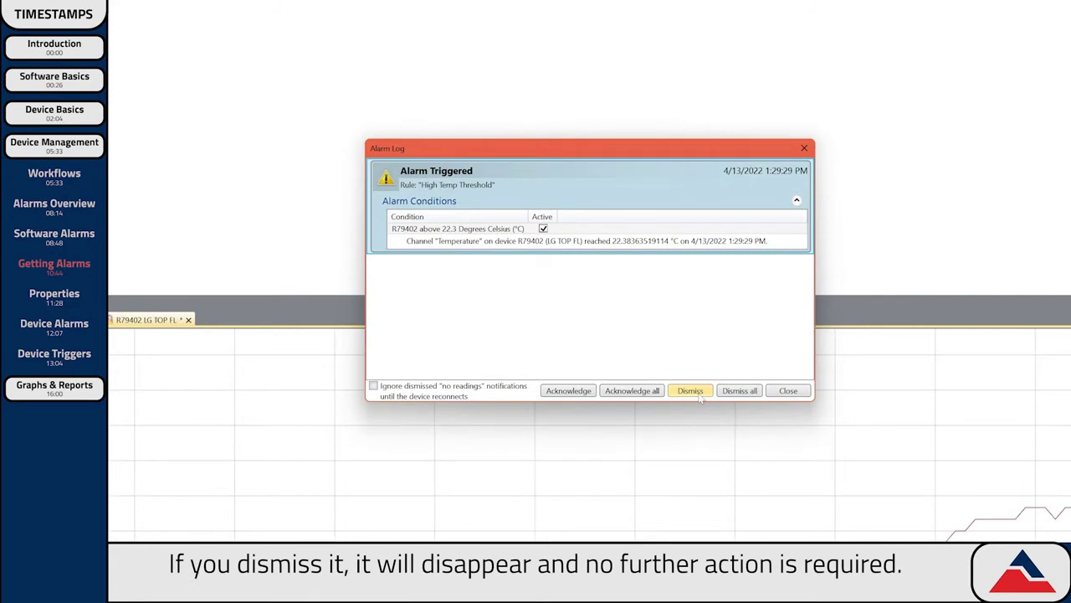
left_click(568, 391)
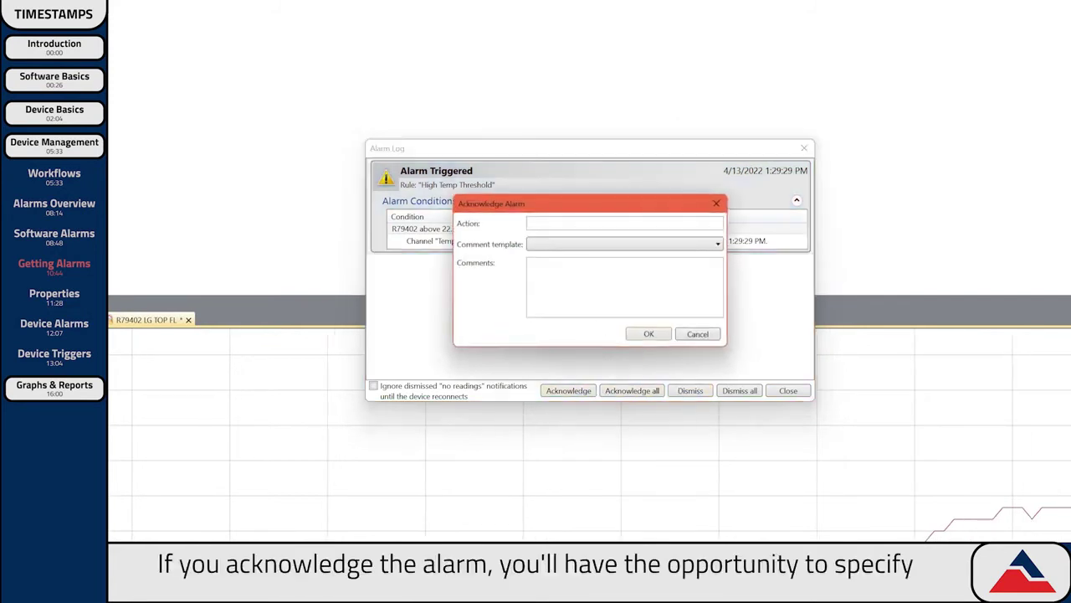
type("Device was moved")
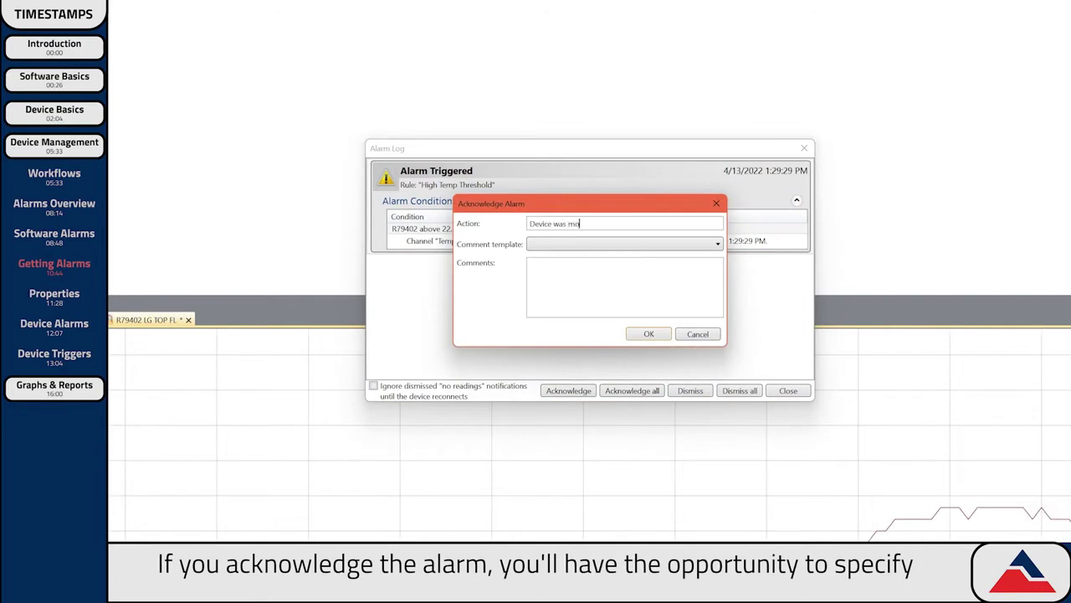
left_click(536, 266)
type("Device was moved and fluctuated temperature.")
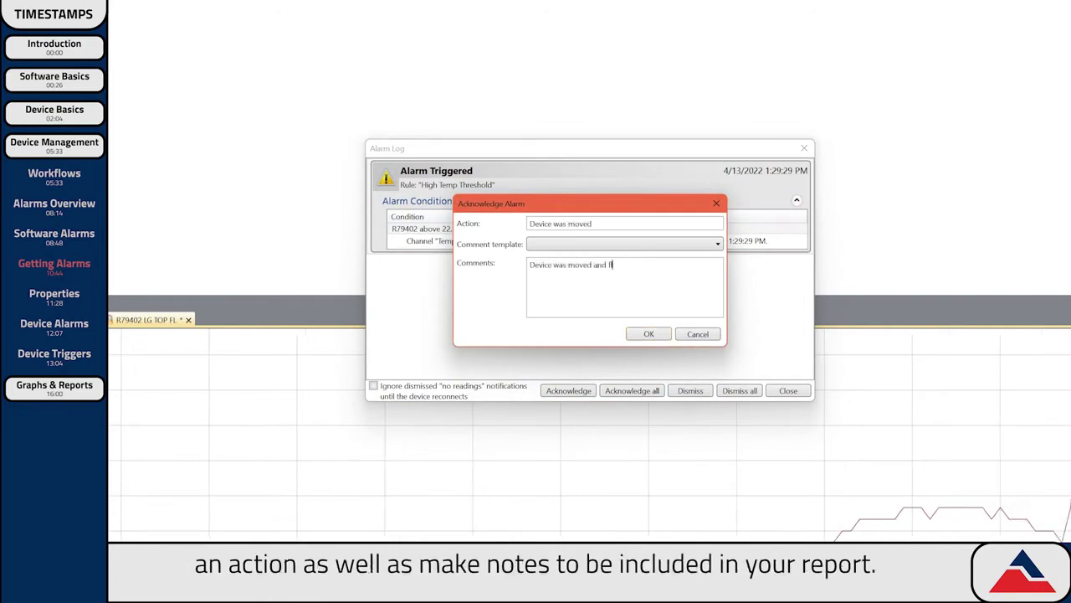
left_click(650, 335)
left_click(788, 390)
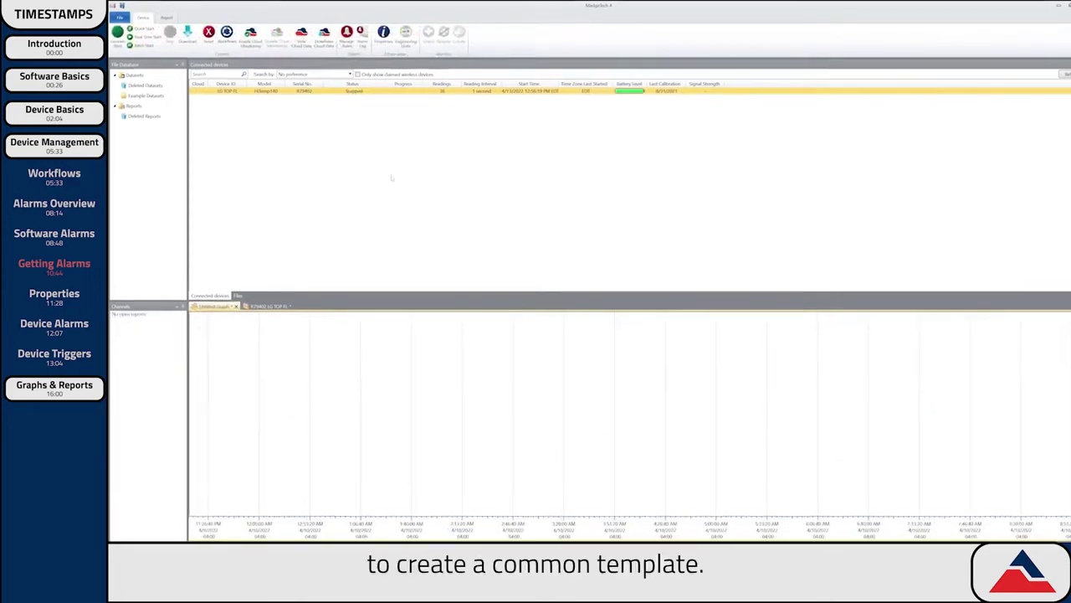
Add an alarm comment template 'Device was Moved' with comment 'Device was moved causing a fluctuation in temperature'.
left_click(126, 32)
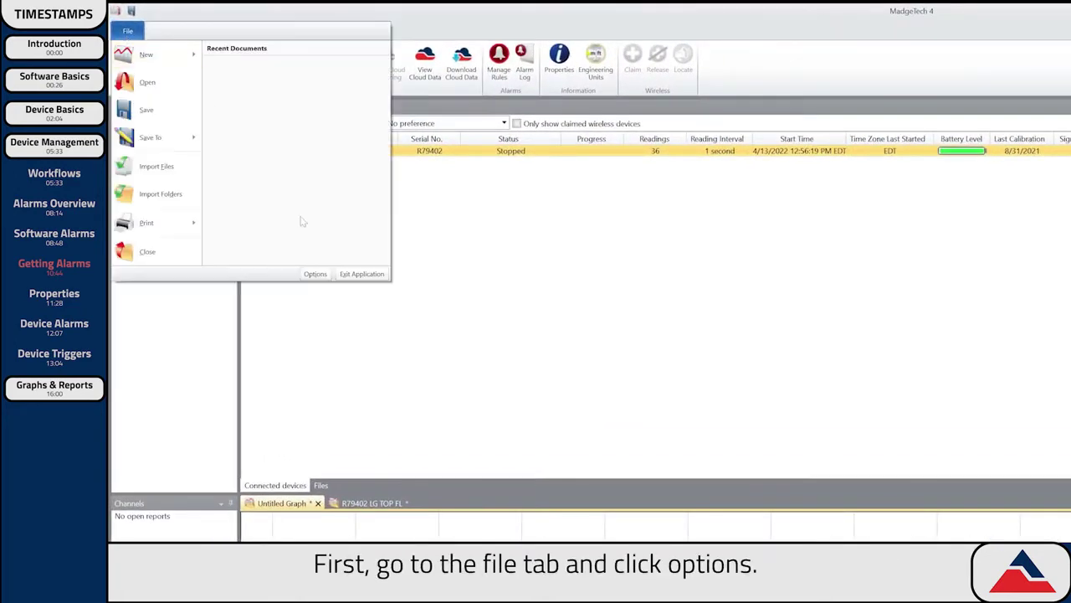
left_click(314, 274)
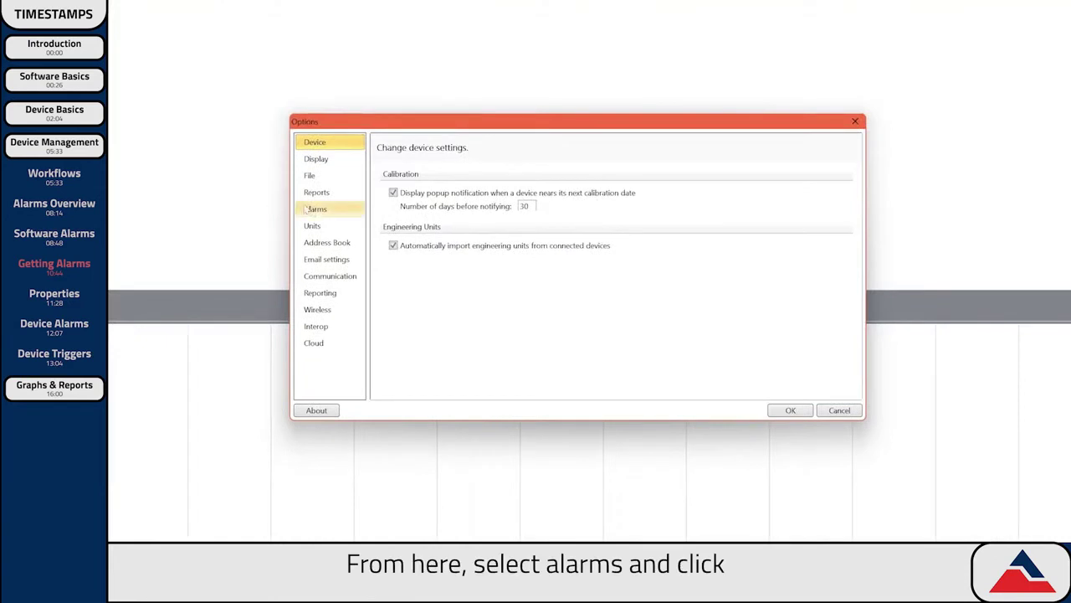
left_click(312, 209)
left_click(407, 245)
key("Tab")
type("Device was Moved")
key("Tab")
type("Device was moved causing a fluctuation in temperature.")
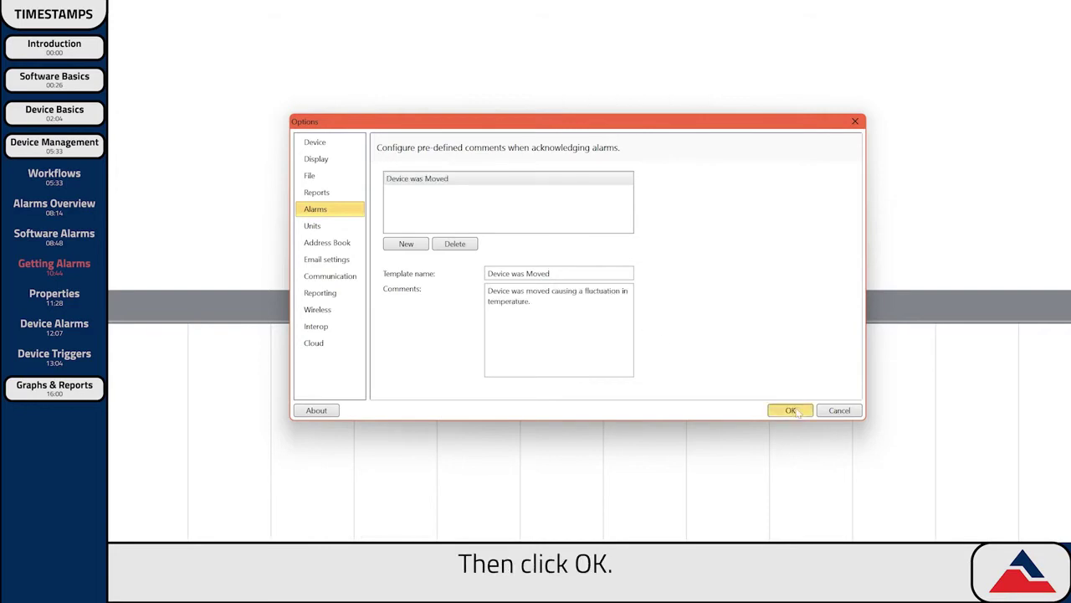
left_click(789, 410)
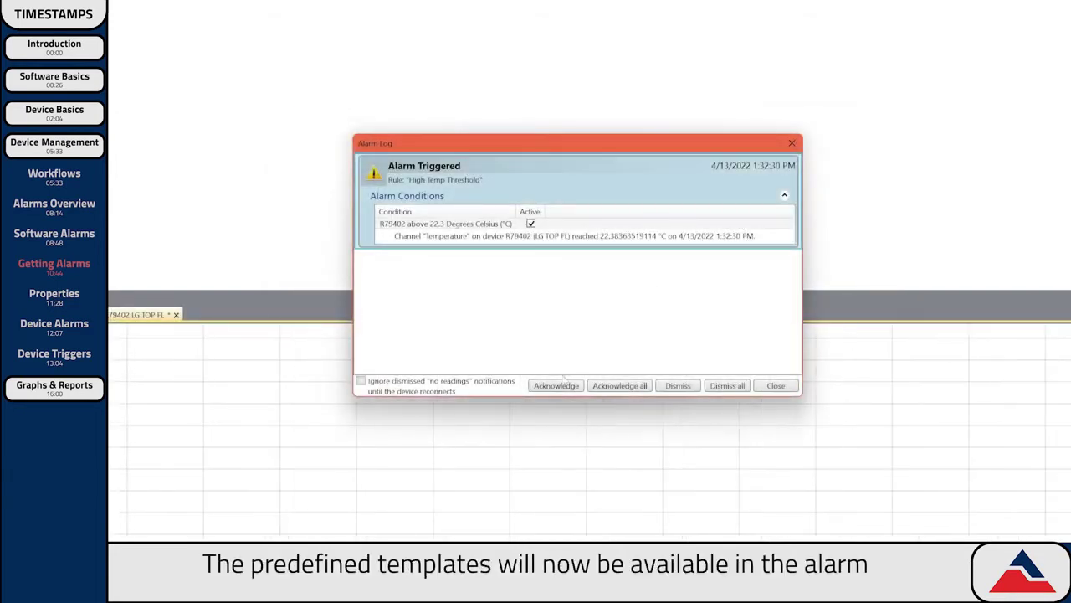
Acknowledge the alarm using the Device was Moved template, then close the Alarm Log.
left_click(556, 385)
left_click(611, 239)
left_click(552, 254)
left_click(638, 329)
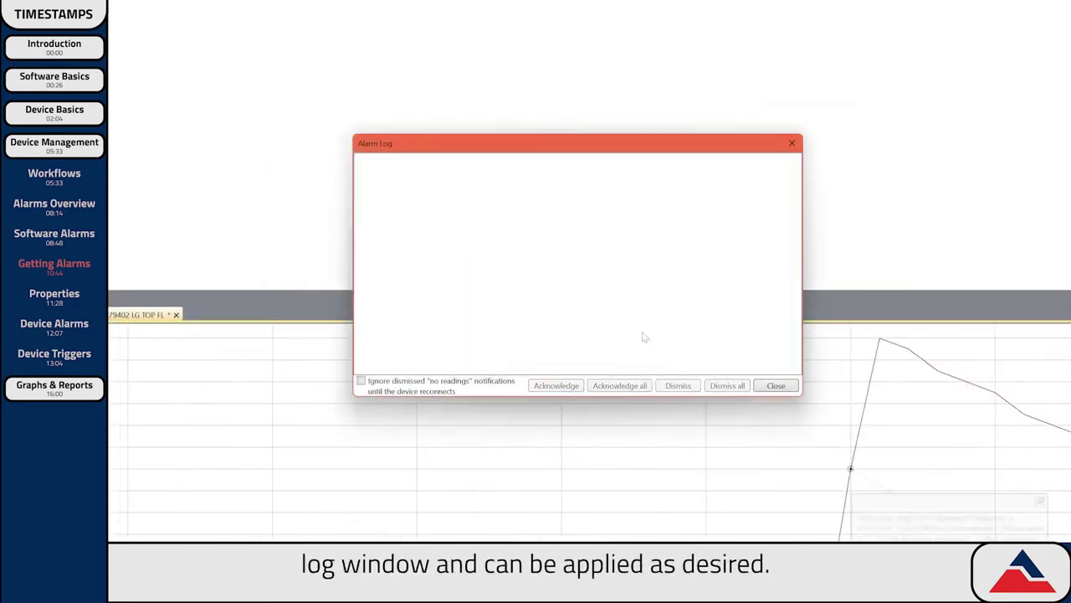
left_click(775, 385)
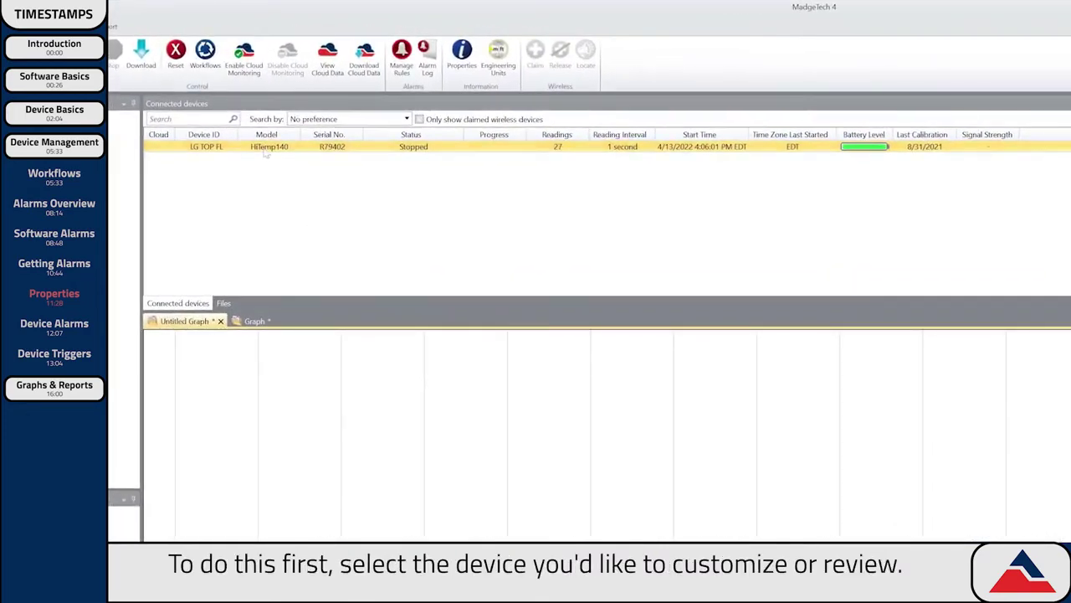
Review the HiTemp140 logger's General, Channels, Calibration, Power and Trigger property pages, then close them.
left_click(265, 149)
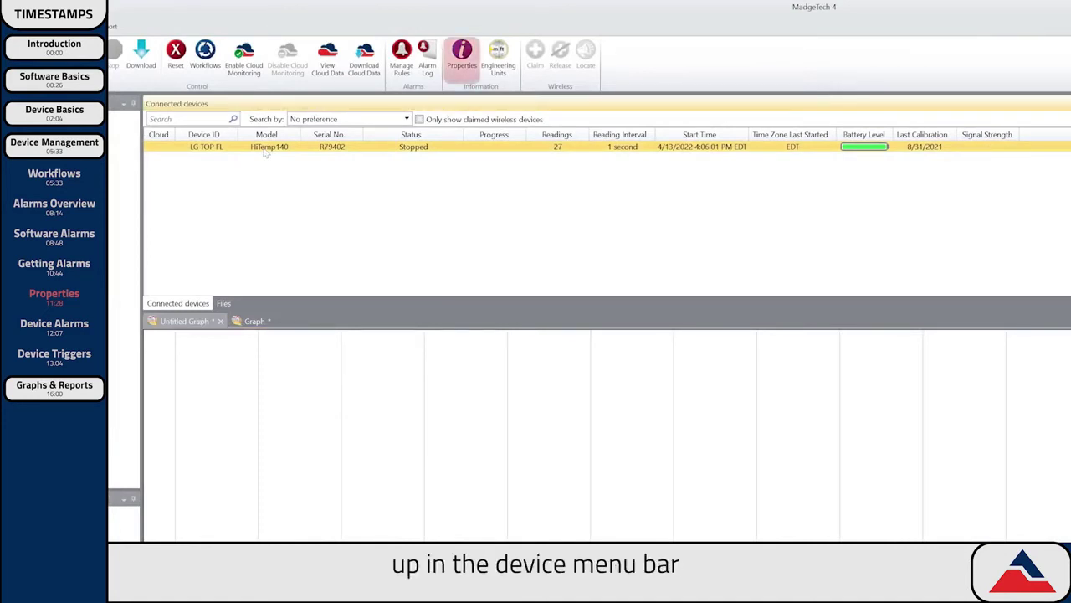
right_click(266, 152)
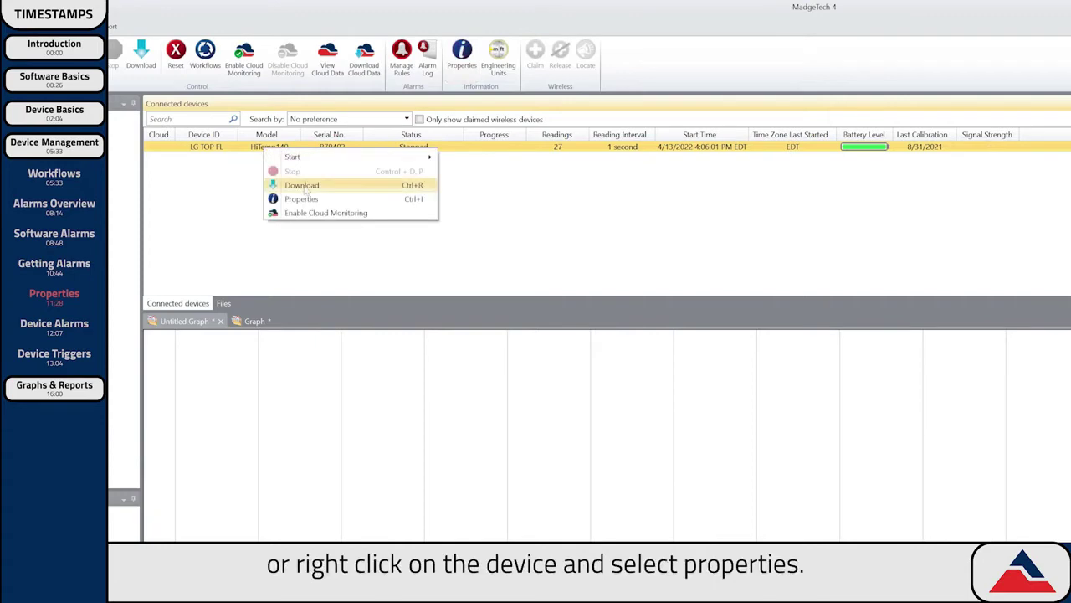
left_click(312, 203)
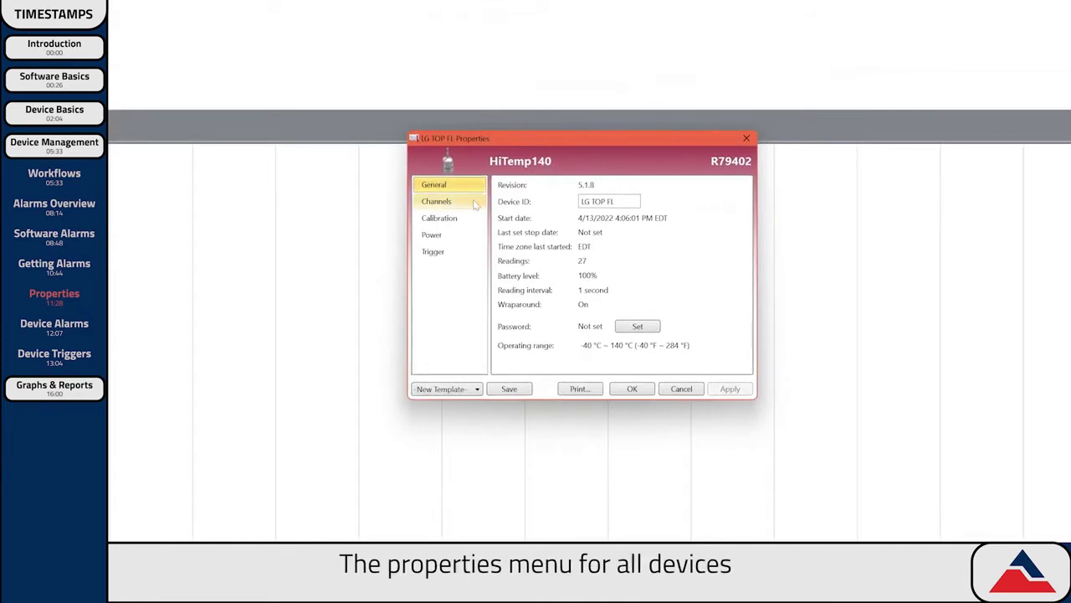
left_click(474, 201)
left_click(473, 219)
left_click(471, 235)
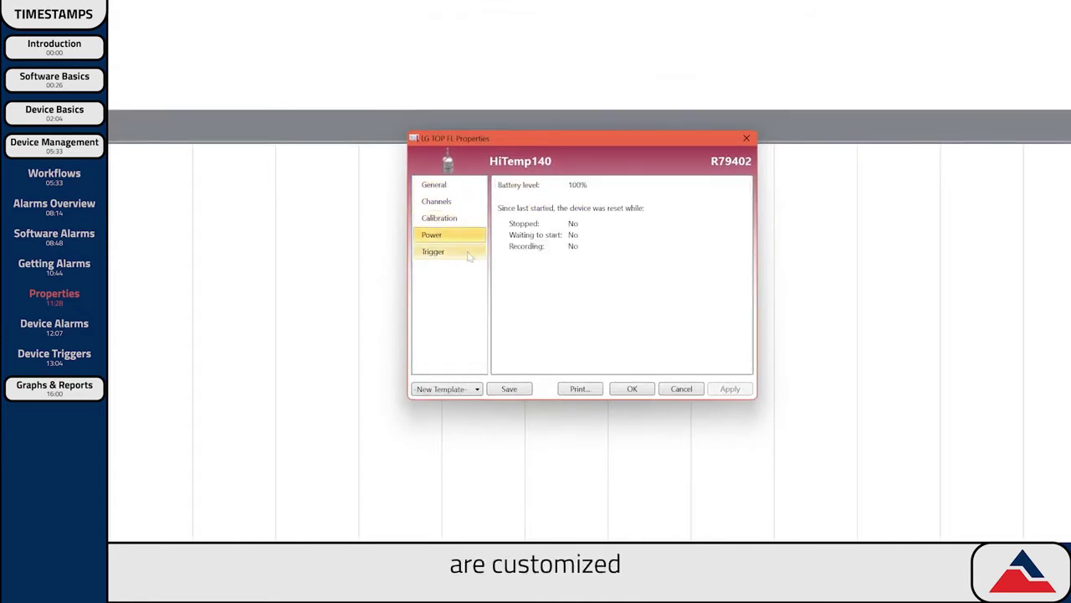
left_click(471, 252)
left_click(470, 185)
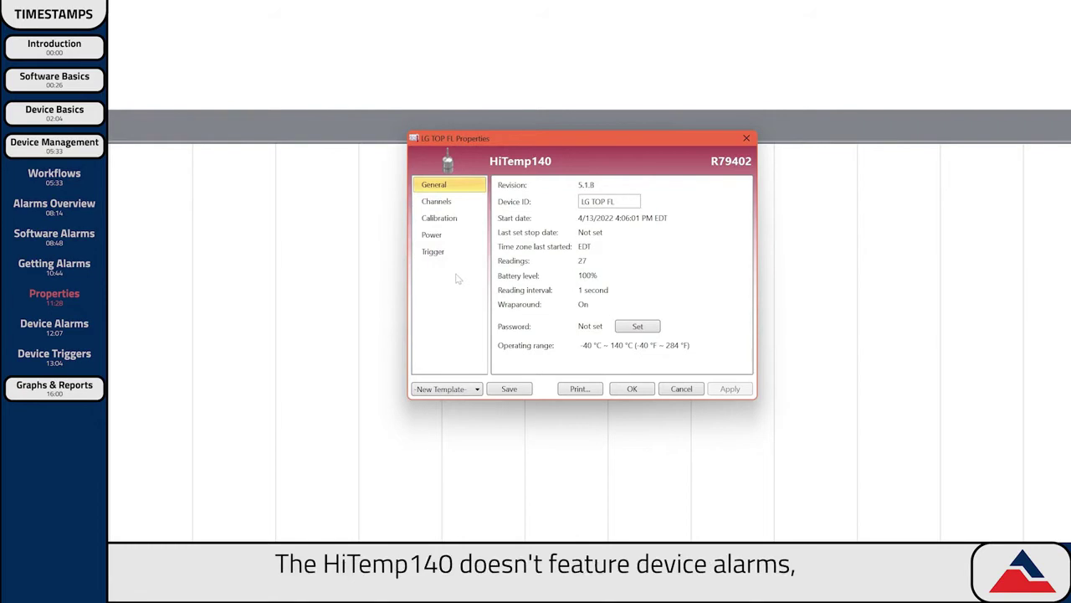
left_click(632, 388)
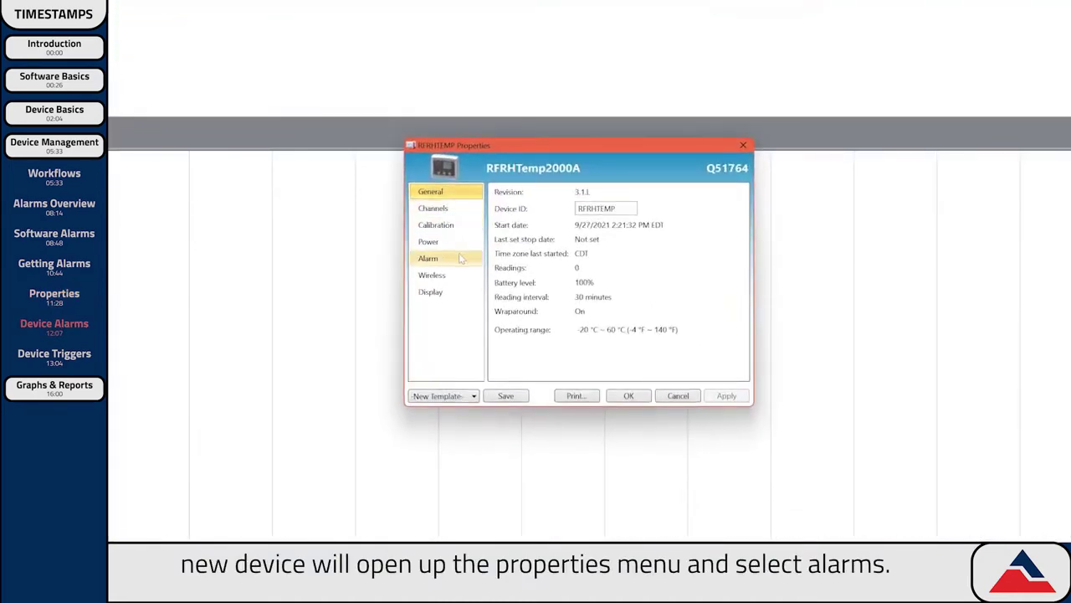
Enable the high temperature alarm at 21.1 °C with a 5 s delay and apply it to the logger.
left_click(460, 258)
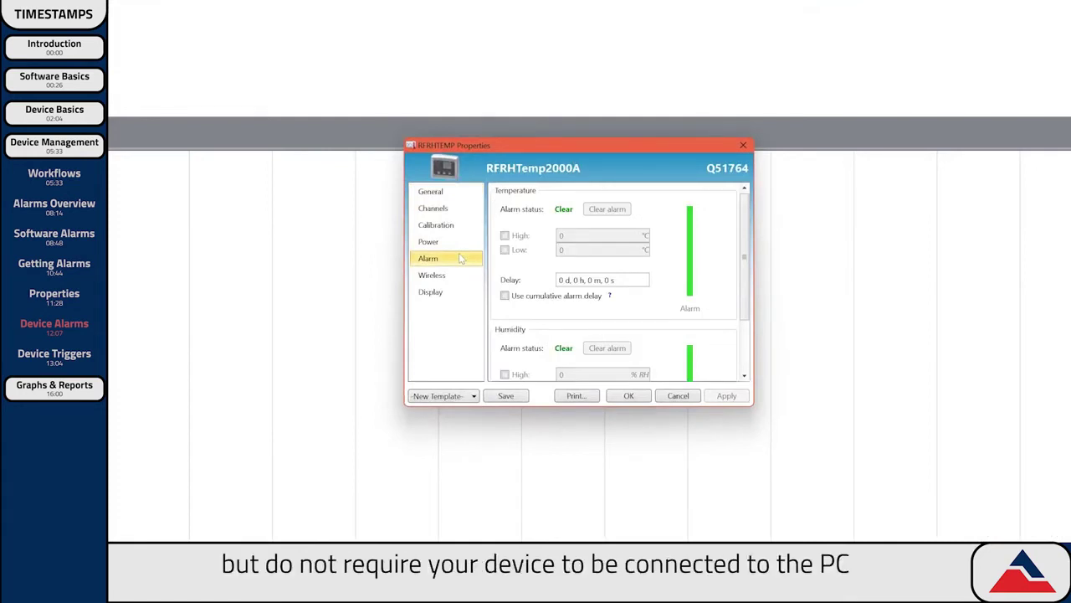
left_click_drag(742, 281, 747, 280)
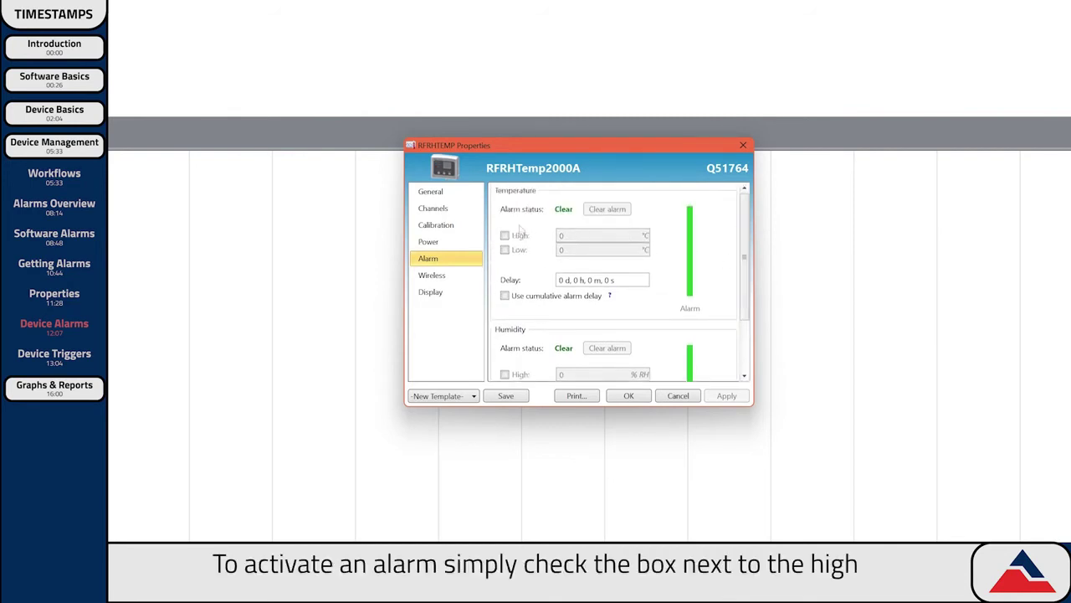
left_click(505, 236)
type("21.1")
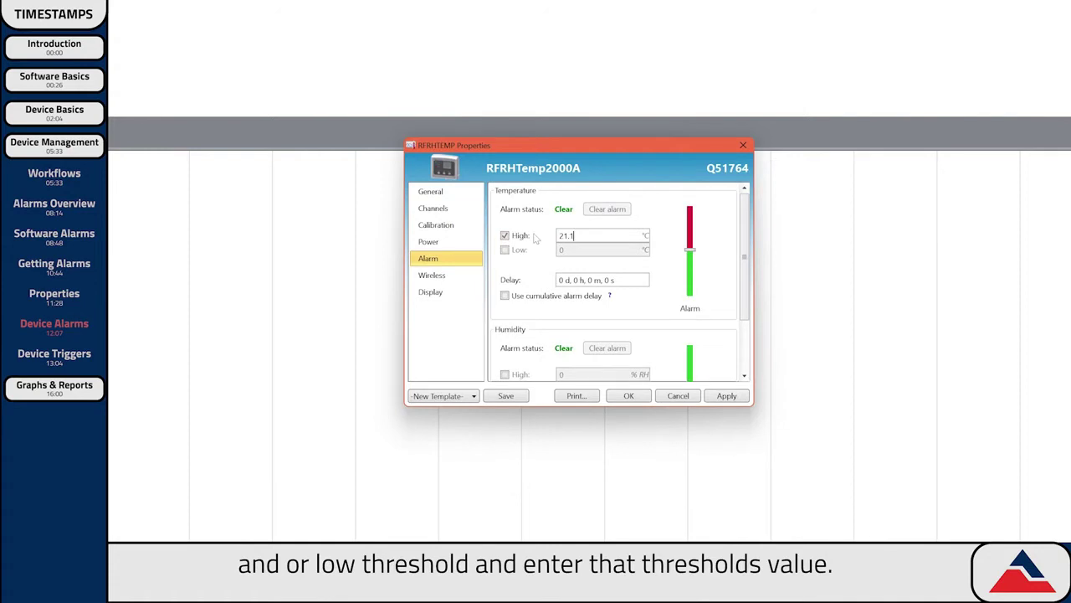
left_click(604, 280)
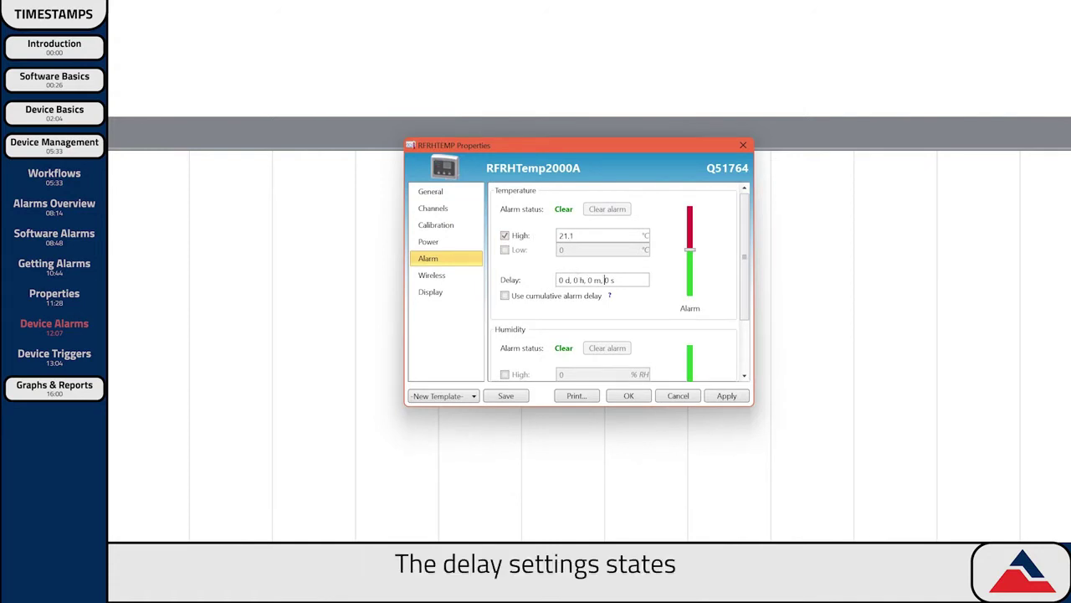
type("5")
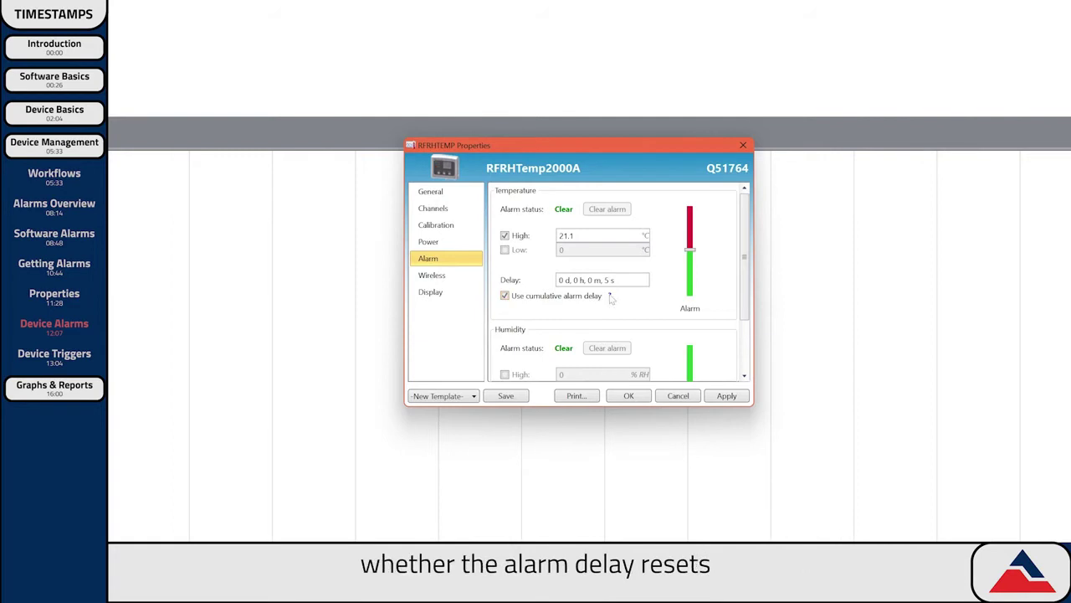
mouse_move(610, 297)
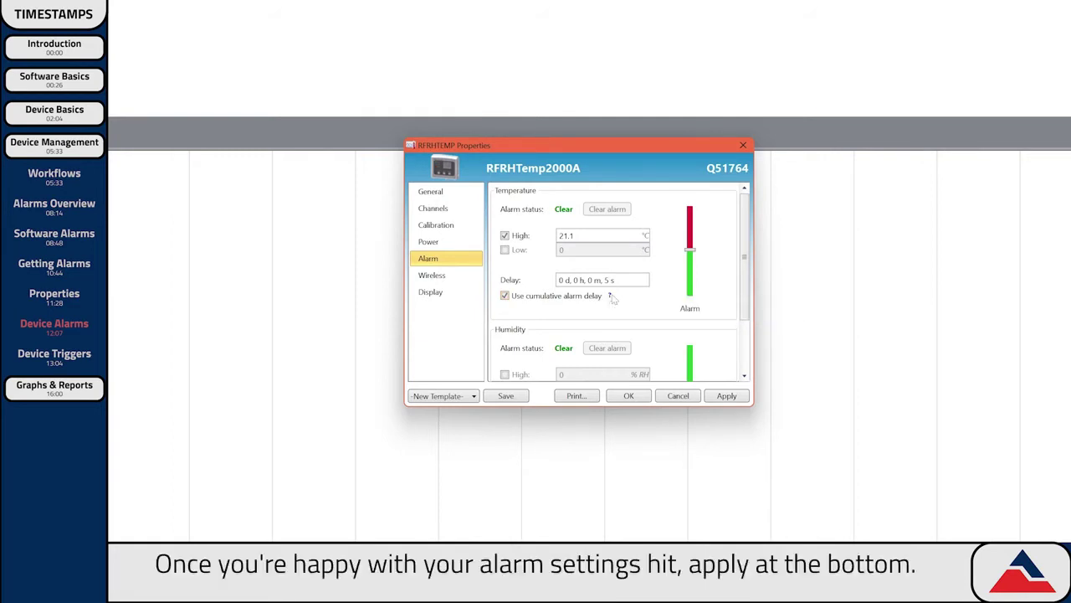
left_click(727, 397)
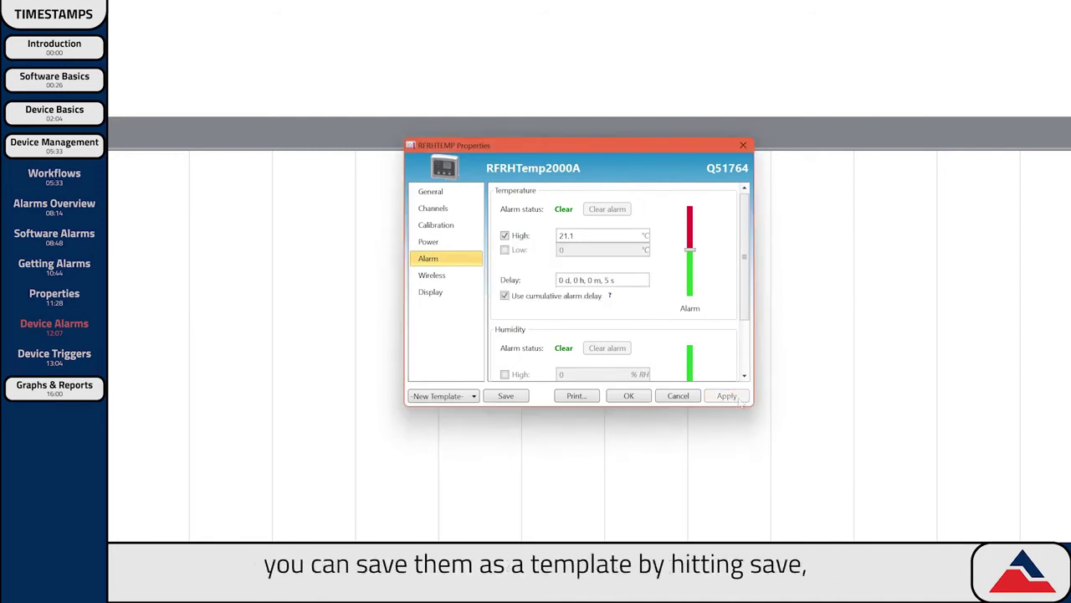
Save the alarm settings as template 'High Temp Threshold', check it is listed, and close Properties.
left_click(505, 395)
type("High Temp Threshold")
left_click(577, 304)
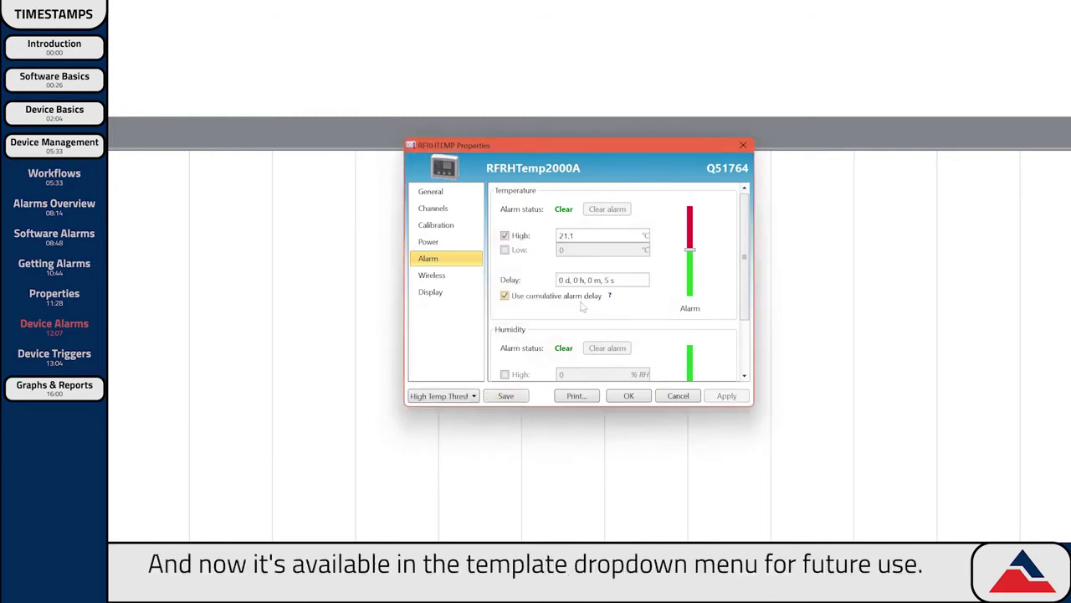
left_click(473, 396)
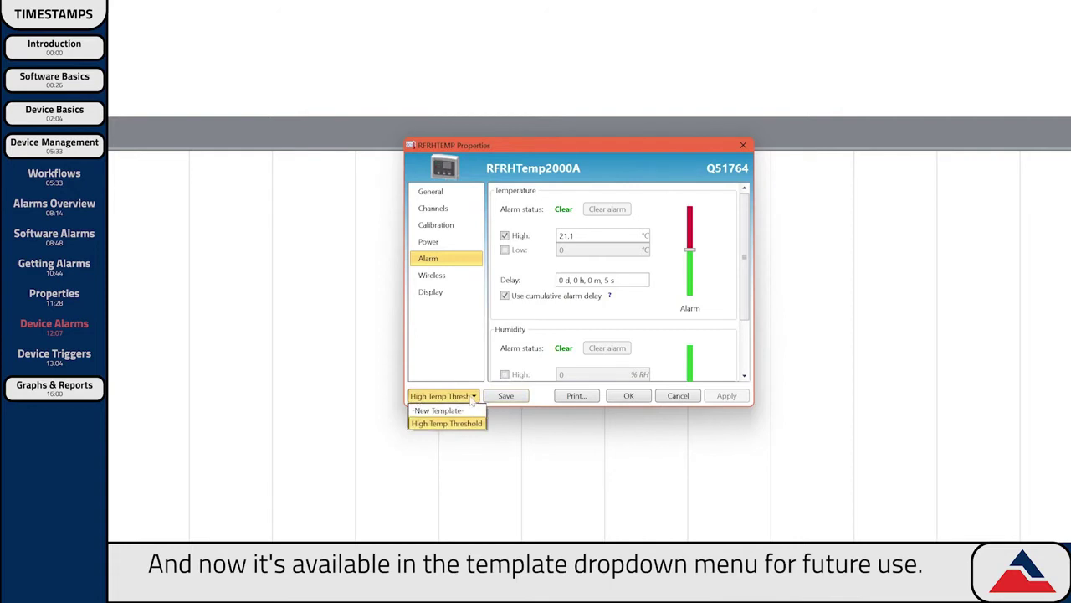
left_click(472, 400)
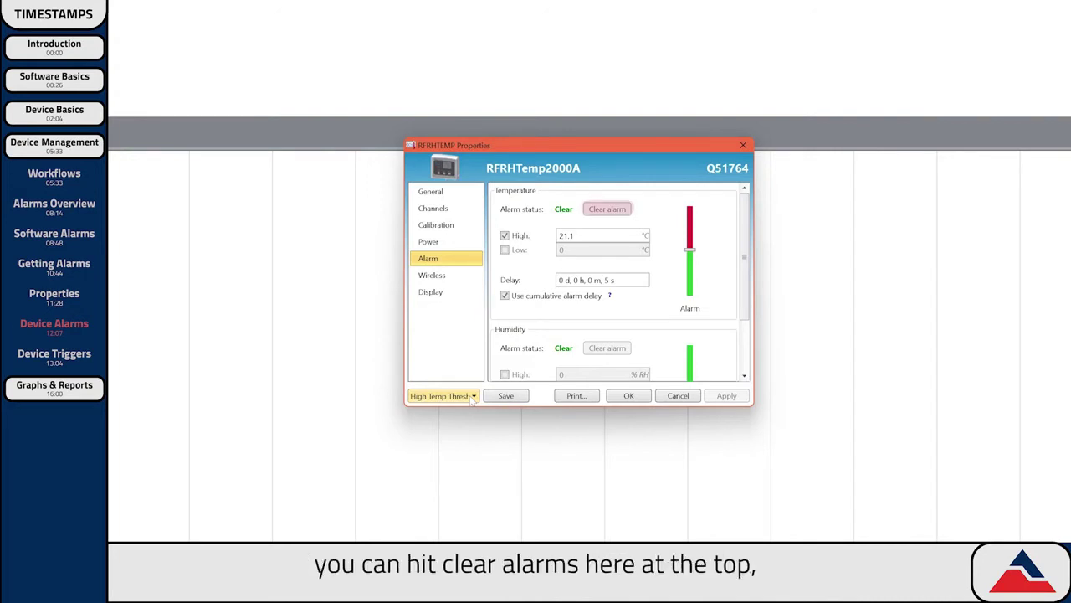
left_click(638, 398)
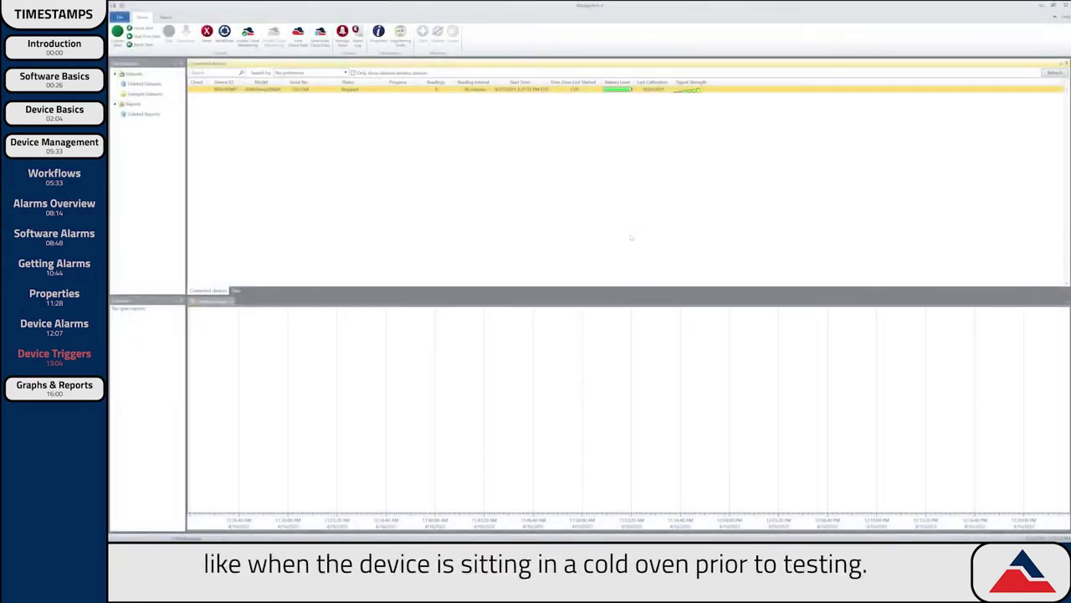
Open the HiTemp140 logger's Properties on its Trigger settings page.
right_click(241, 90)
left_click(273, 125)
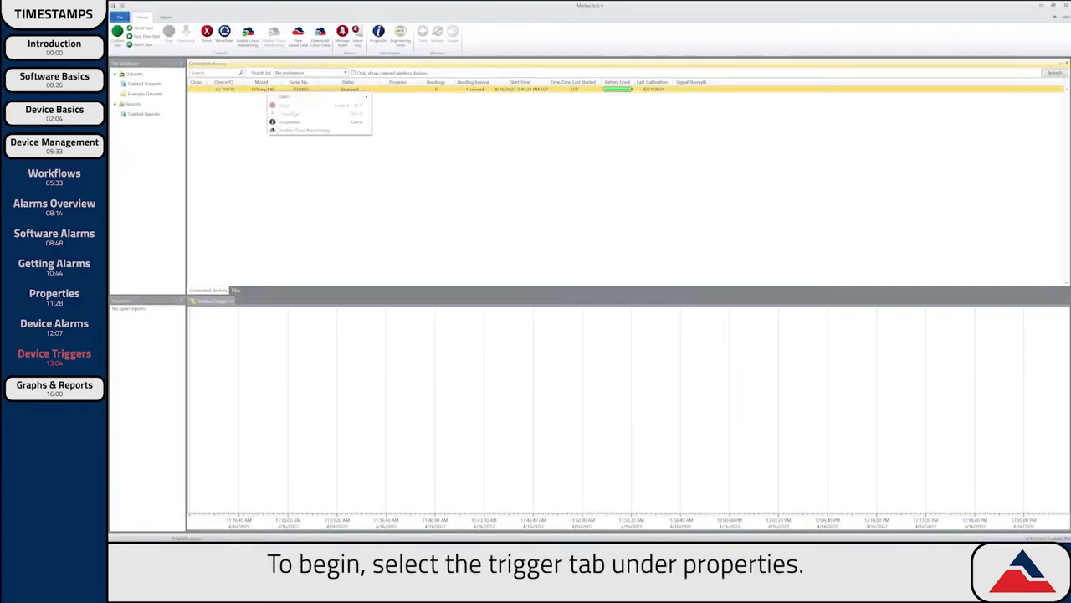
left_click(290, 122)
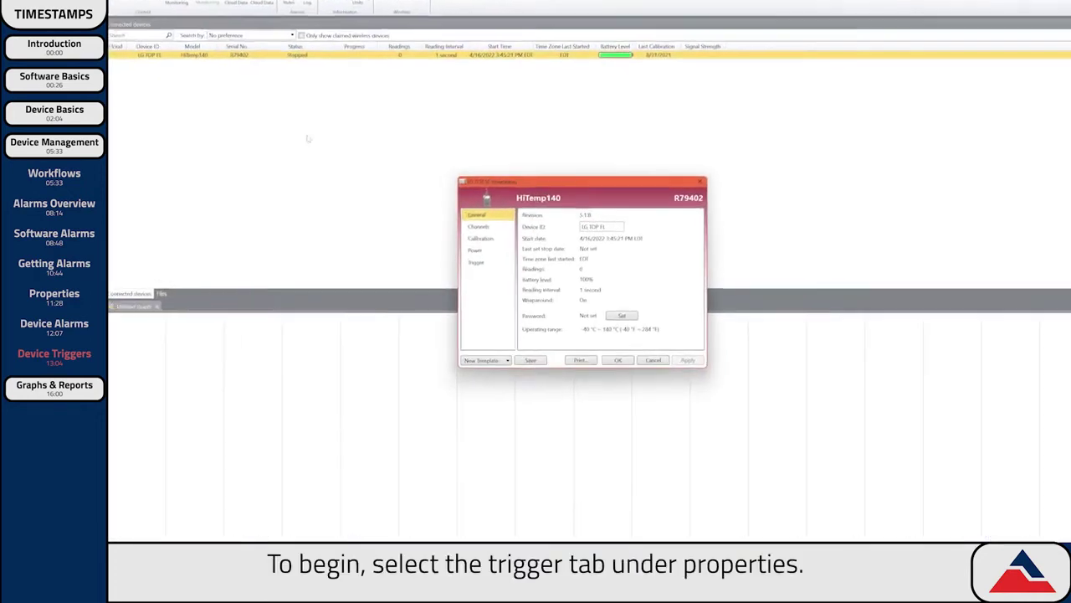
left_click(433, 260)
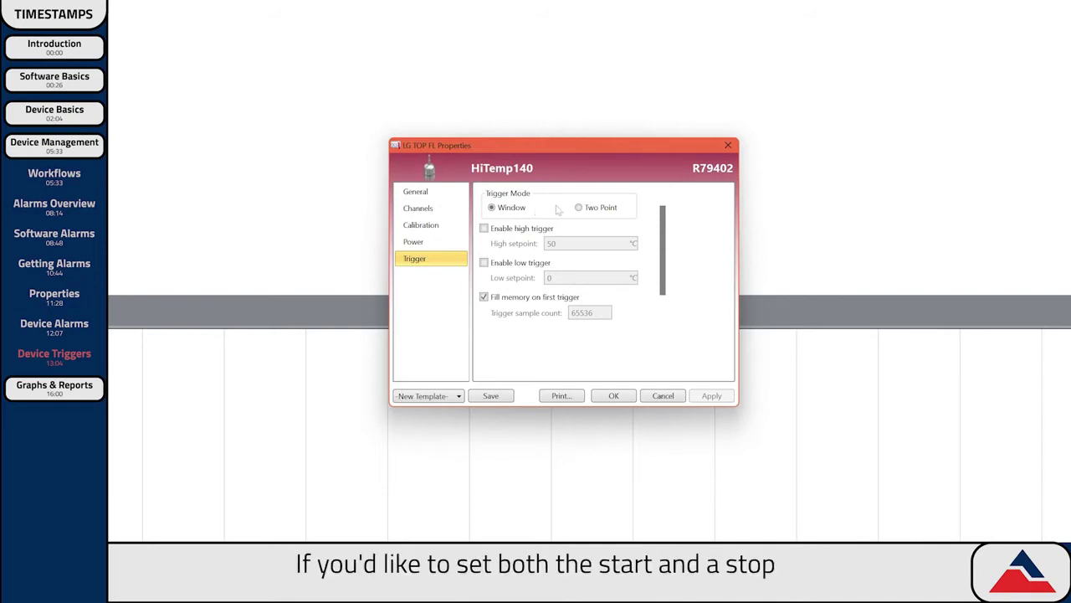
Keep Window trigger mode and enable both the high (50 °C) and low (0 °C) triggers.
left_click(616, 209)
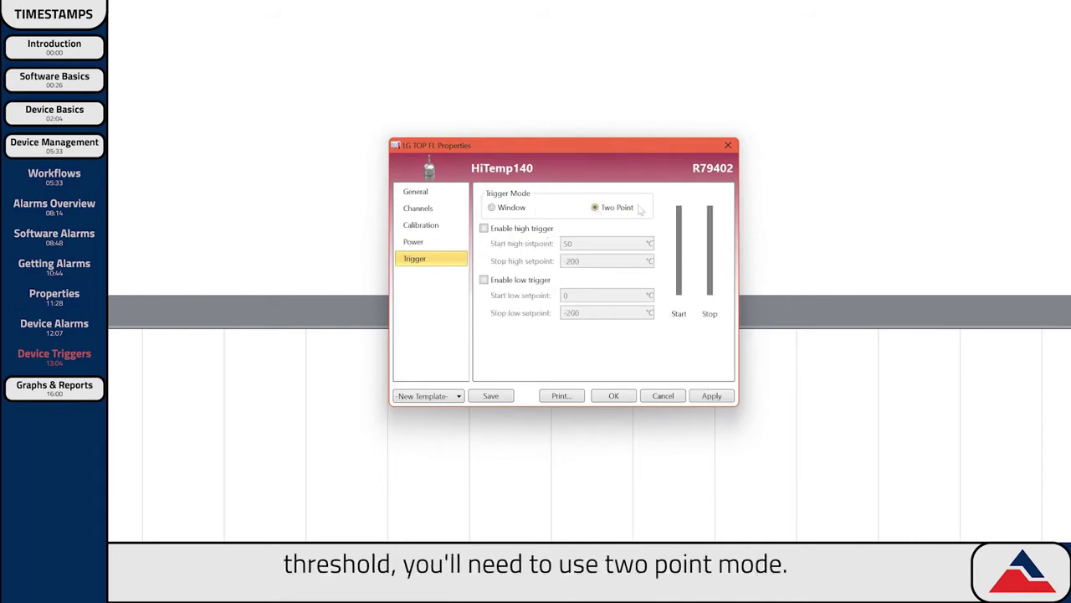
left_click(491, 207)
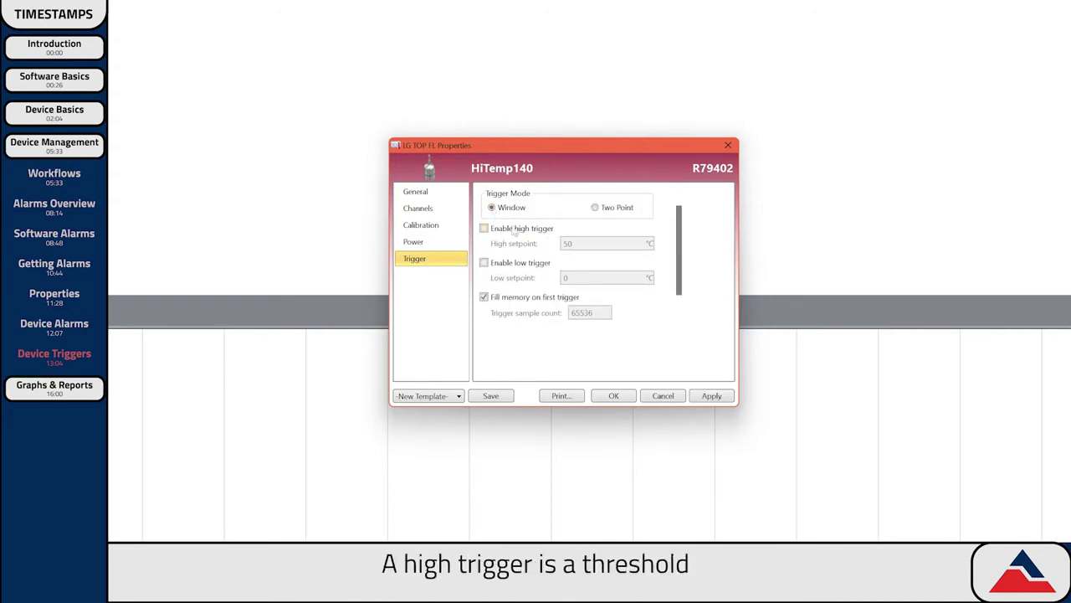
left_click(512, 229)
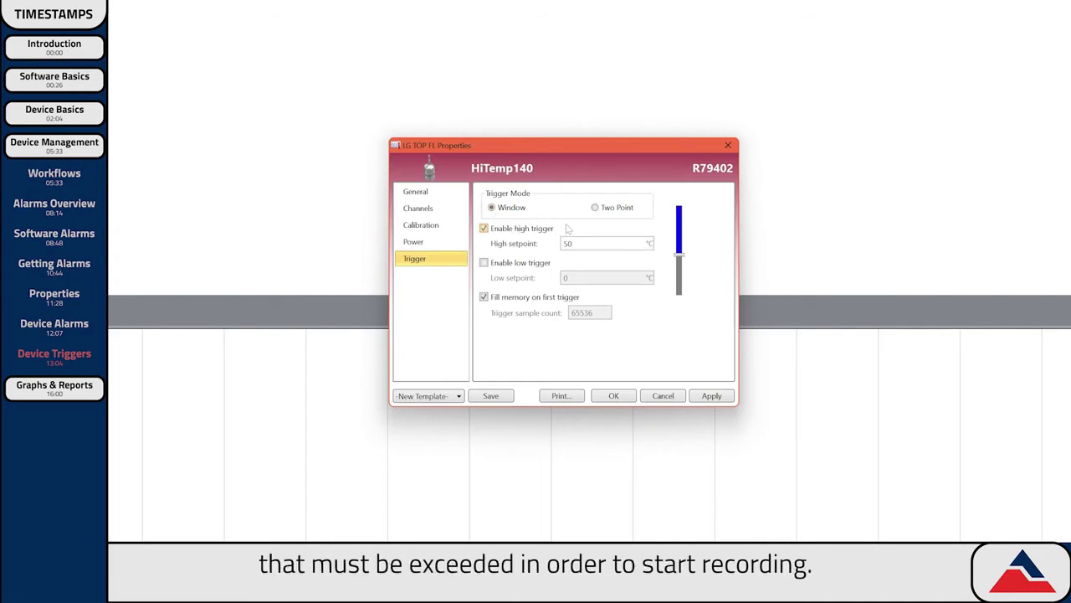
double_click(567, 244)
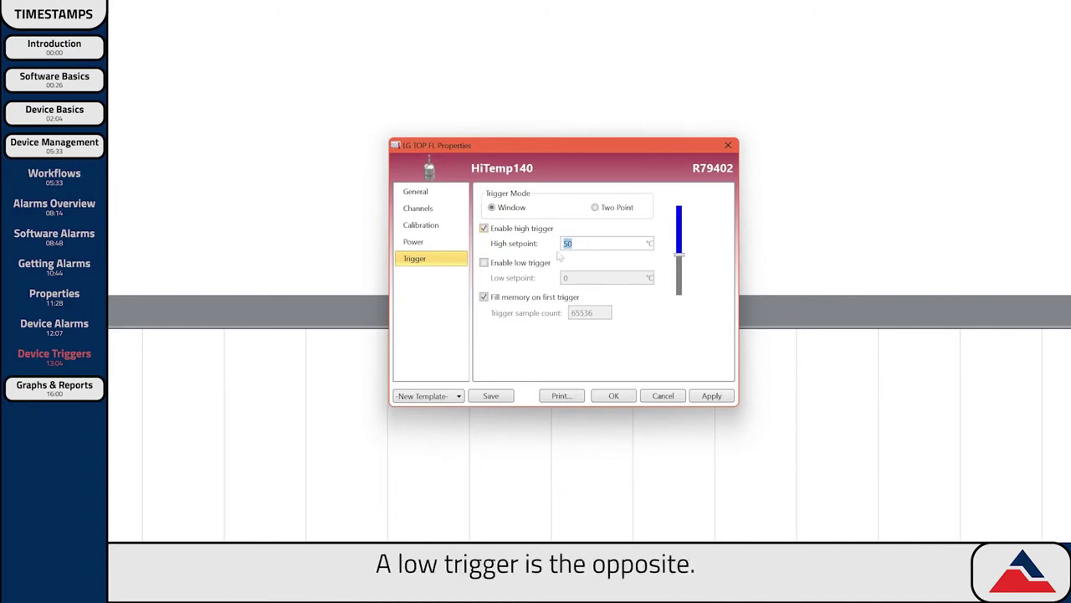
left_click(484, 263)
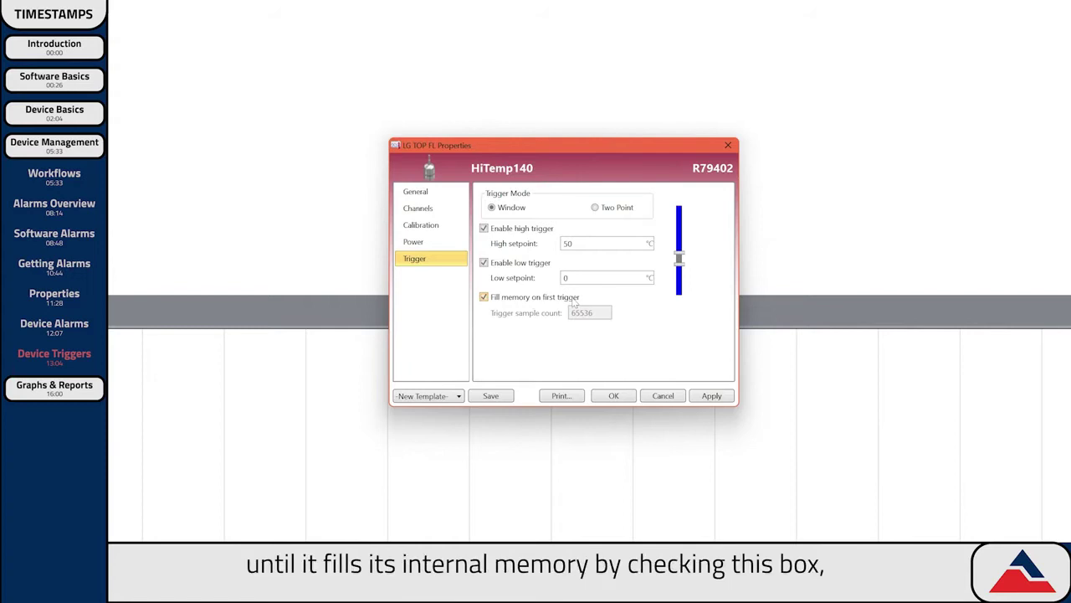
Turn off fill-memory-on-first-trigger, set sample count 1800, write to the logger, then select Two Point.
left_click(484, 297)
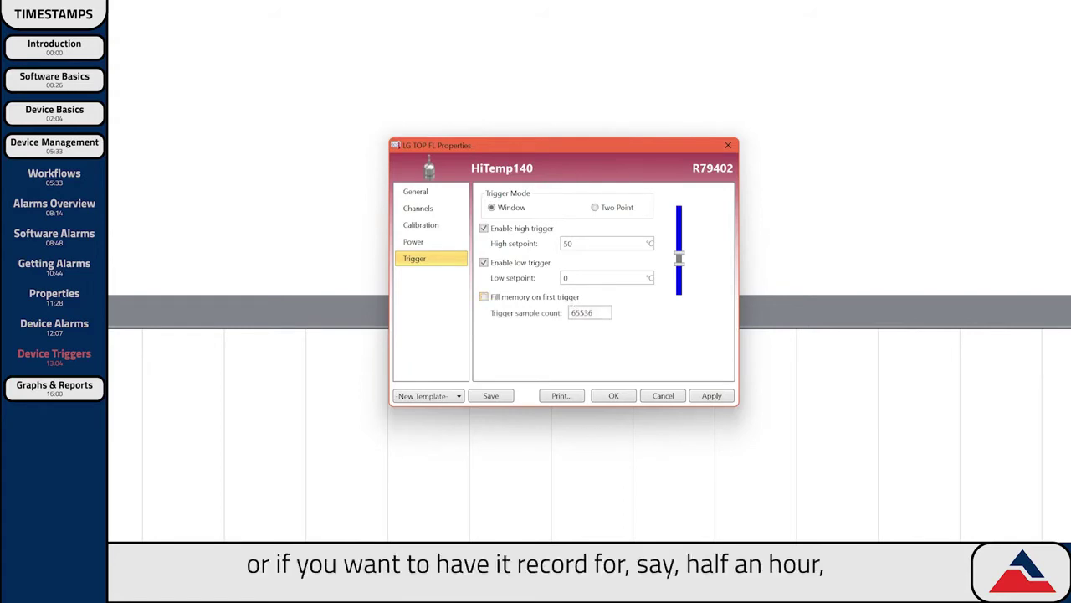
left_click_drag(593, 312, 468, 310)
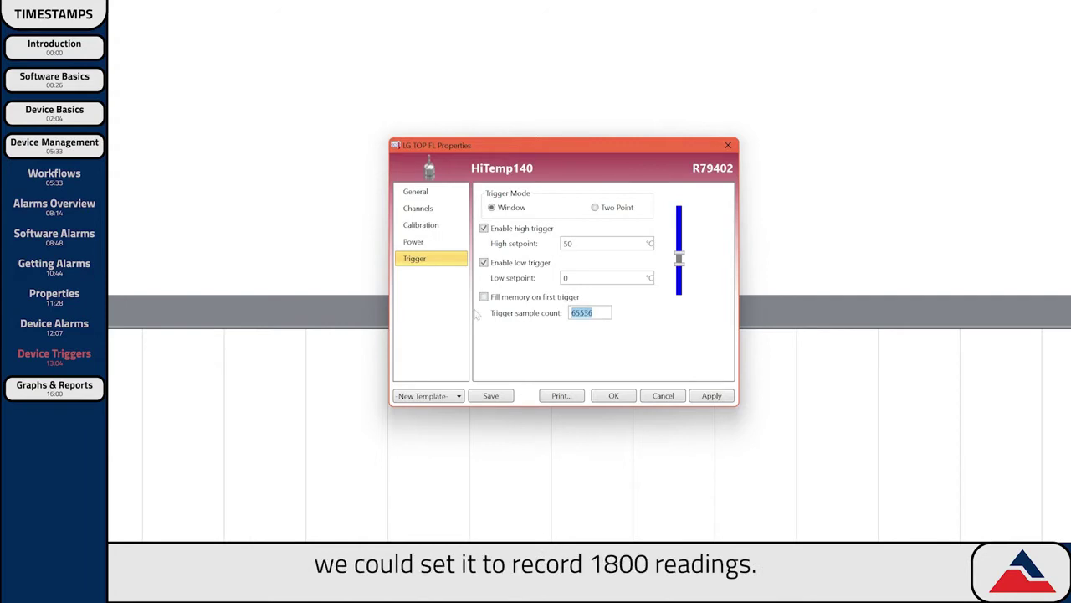
type("1800")
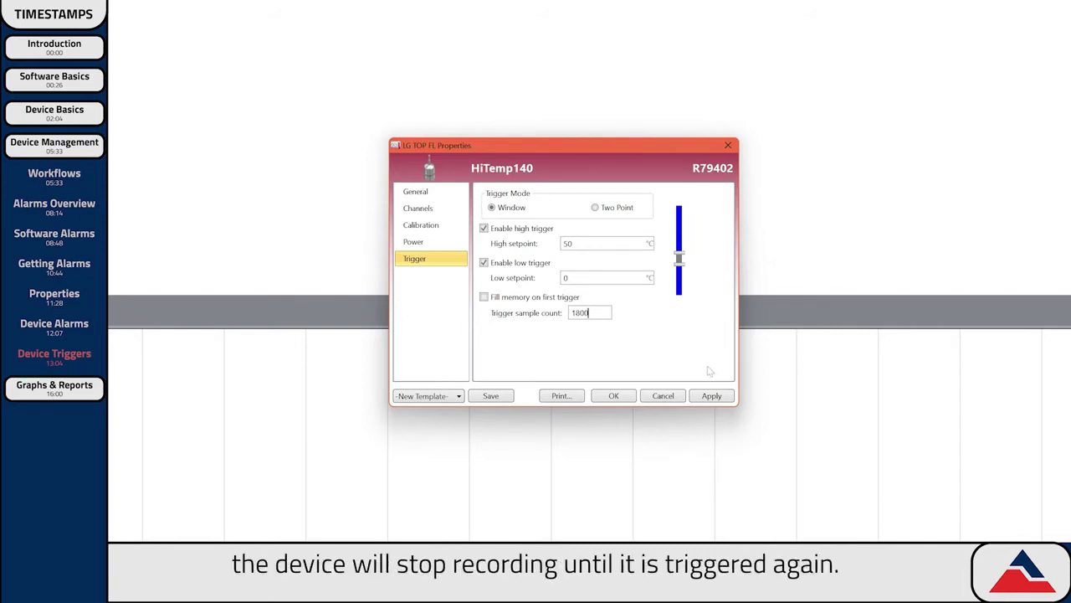
left_click(713, 396)
left_click(601, 323)
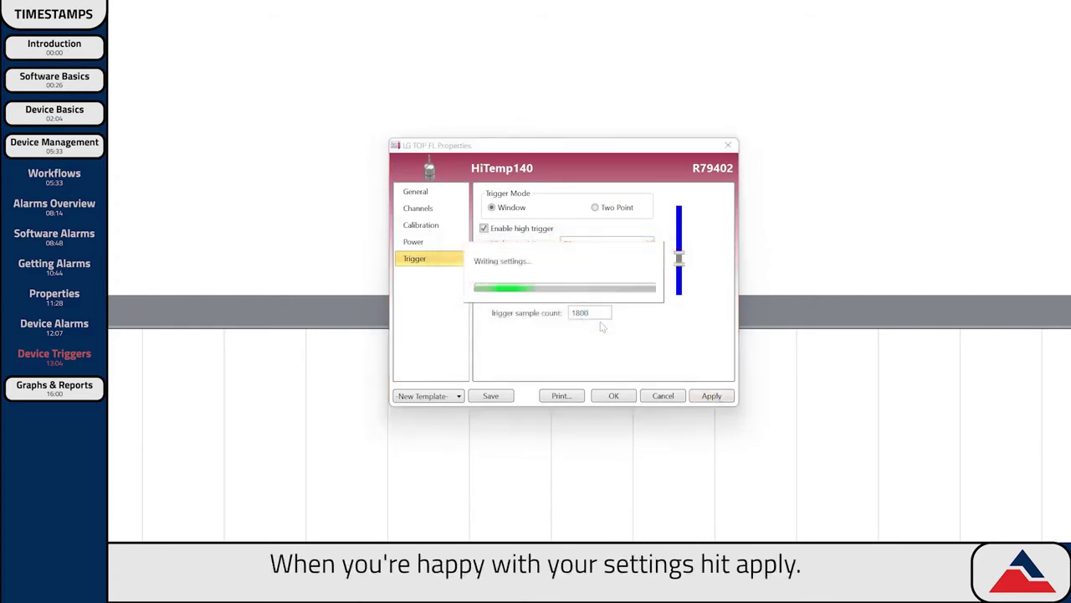
left_click(595, 208)
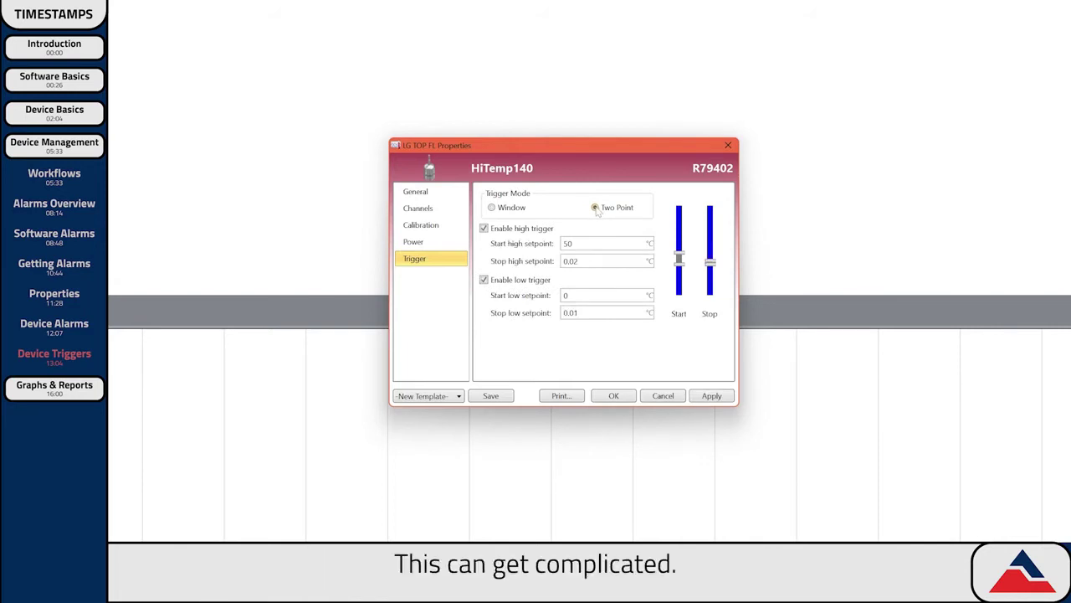
Set the Two Point stop high setpoint to 49.99 °C.
left_click(484, 280)
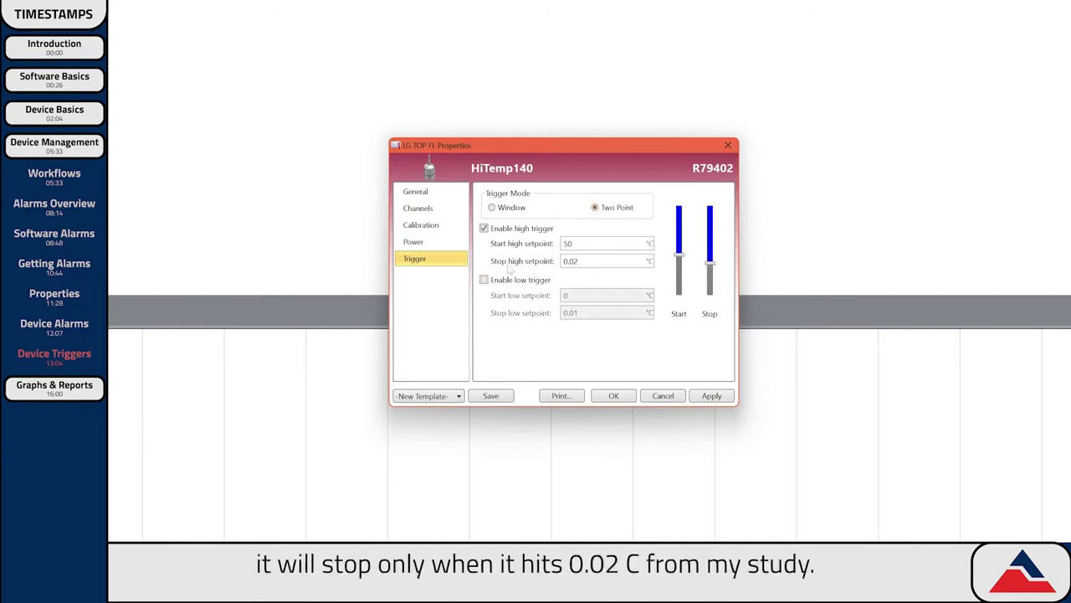
key("shift+Tab")
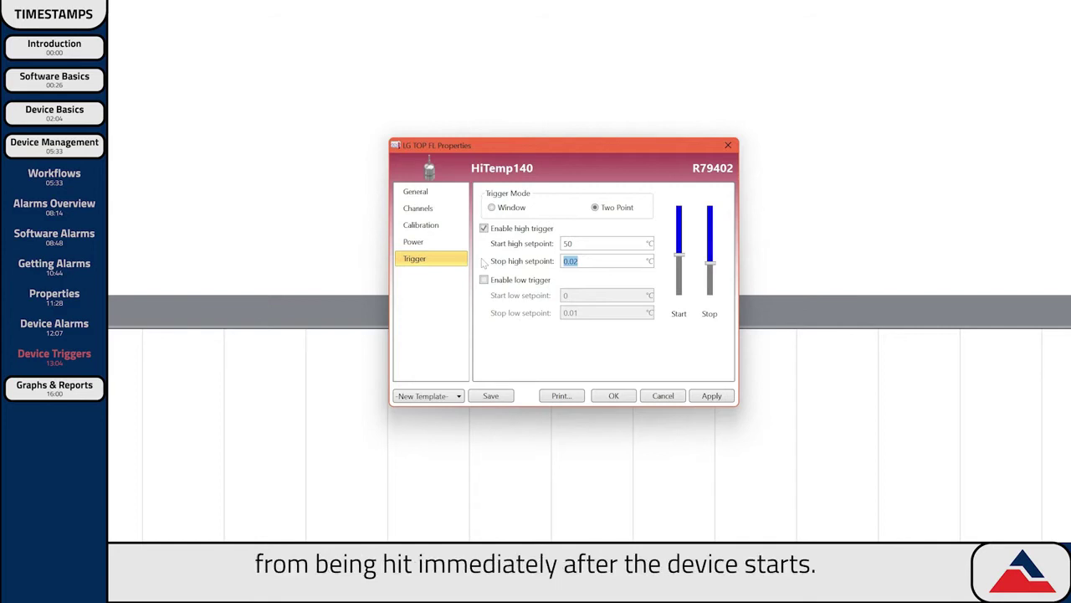
type("49.99")
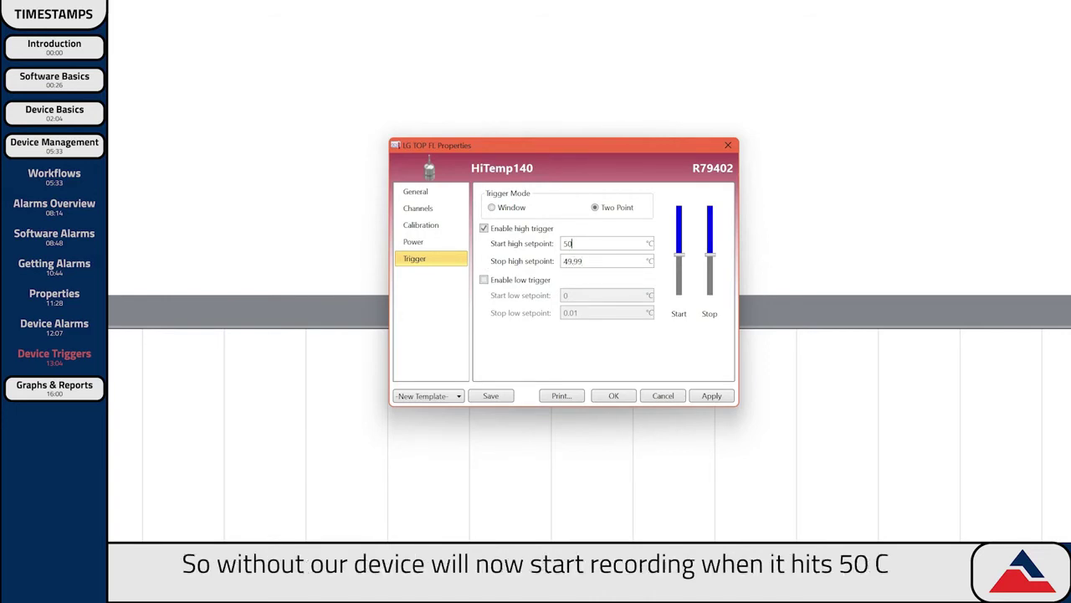
left_click(572, 242)
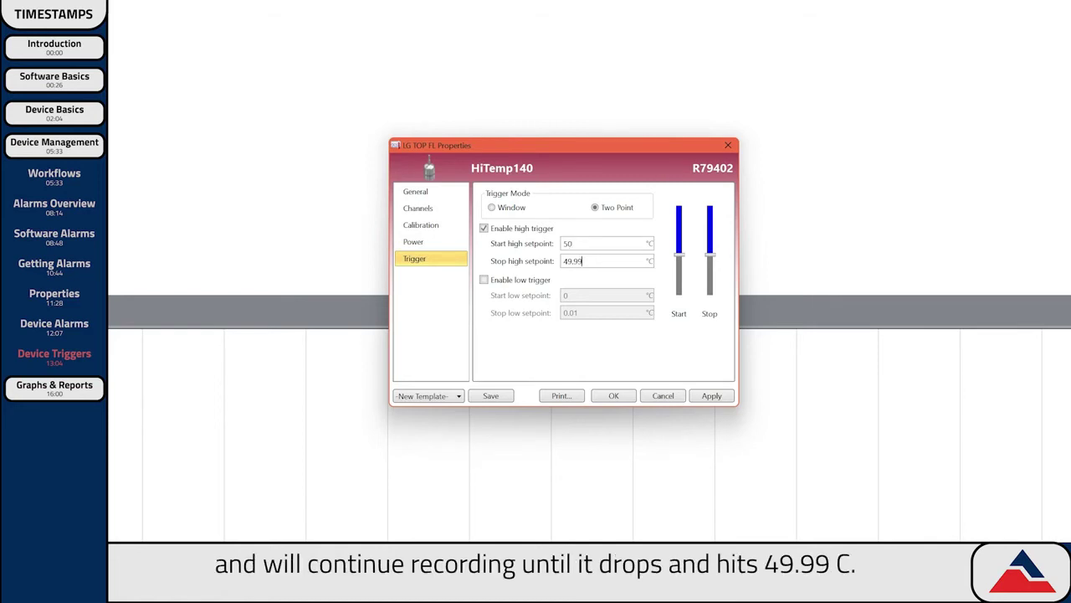
Enable both high and low triggers and write the Two Point settings to the logger.
left_click(484, 228)
left_click(484, 280)
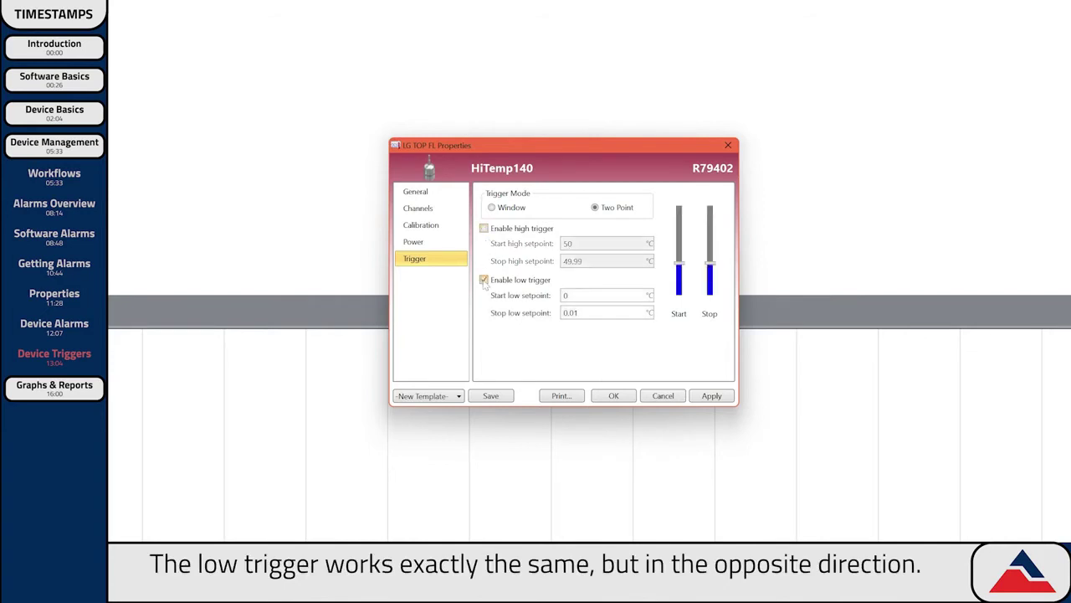
left_click(485, 228)
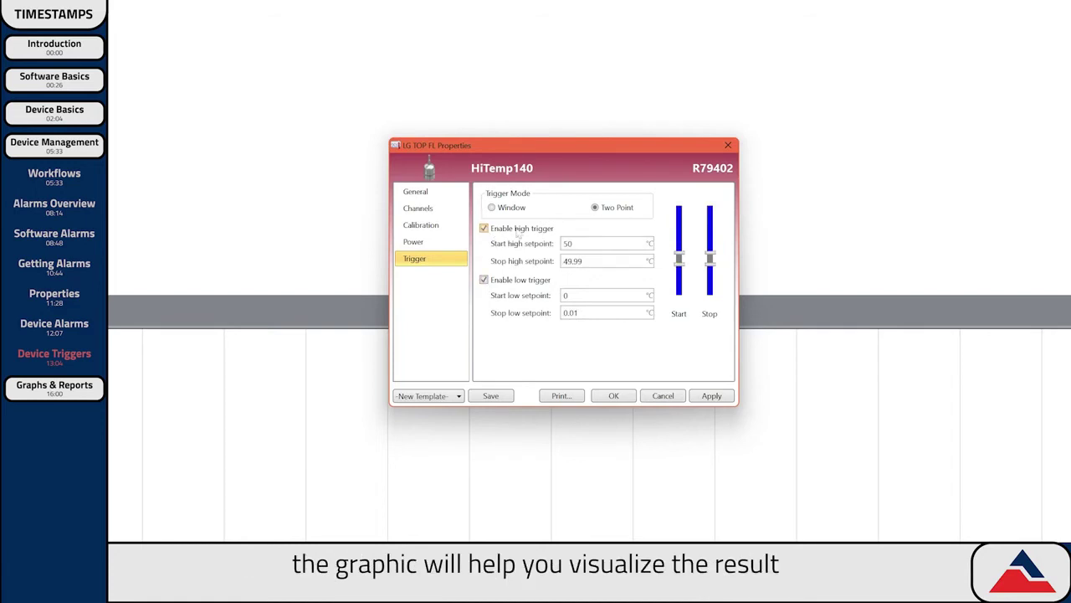
left_click(713, 396)
left_click(604, 320)
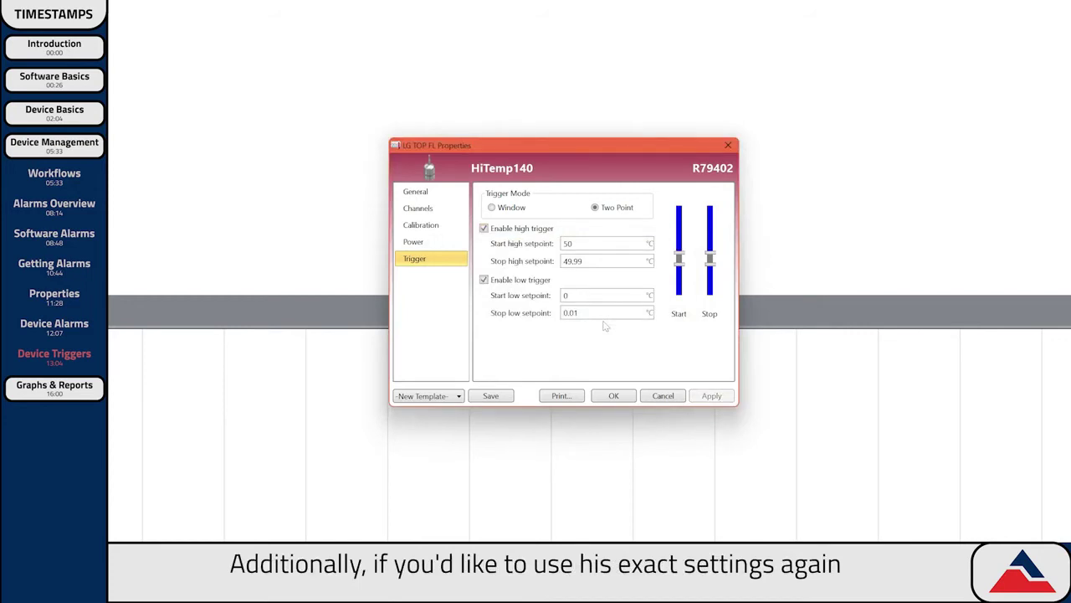
Save the trigger settings as template 'Temp Triggers - 2 Point', close Properties, and go to Report.
left_click(492, 398)
type("Temp Triggers - 2 Point")
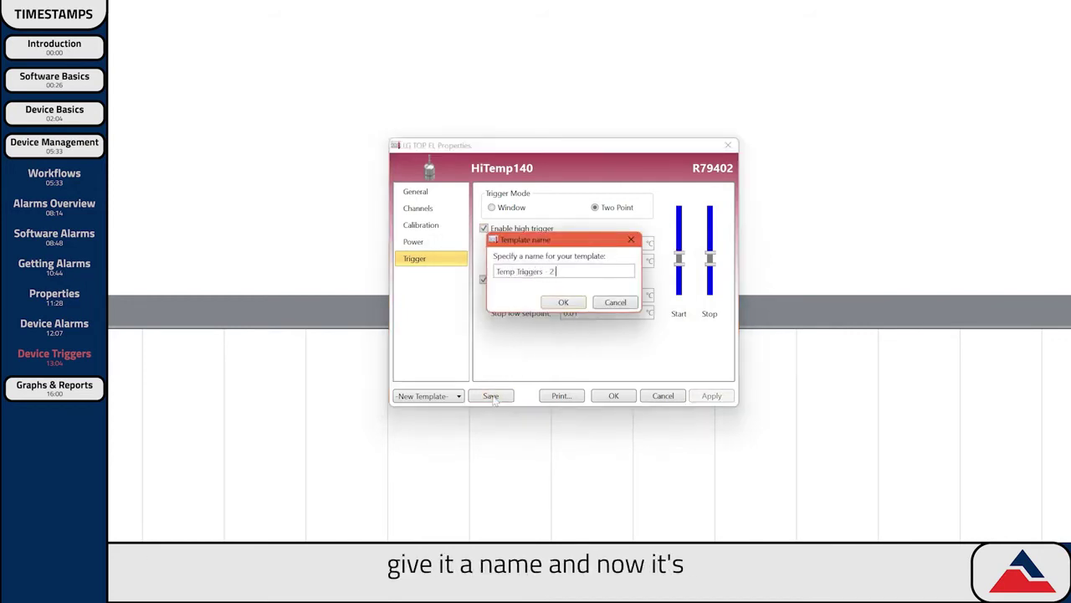
left_click(563, 303)
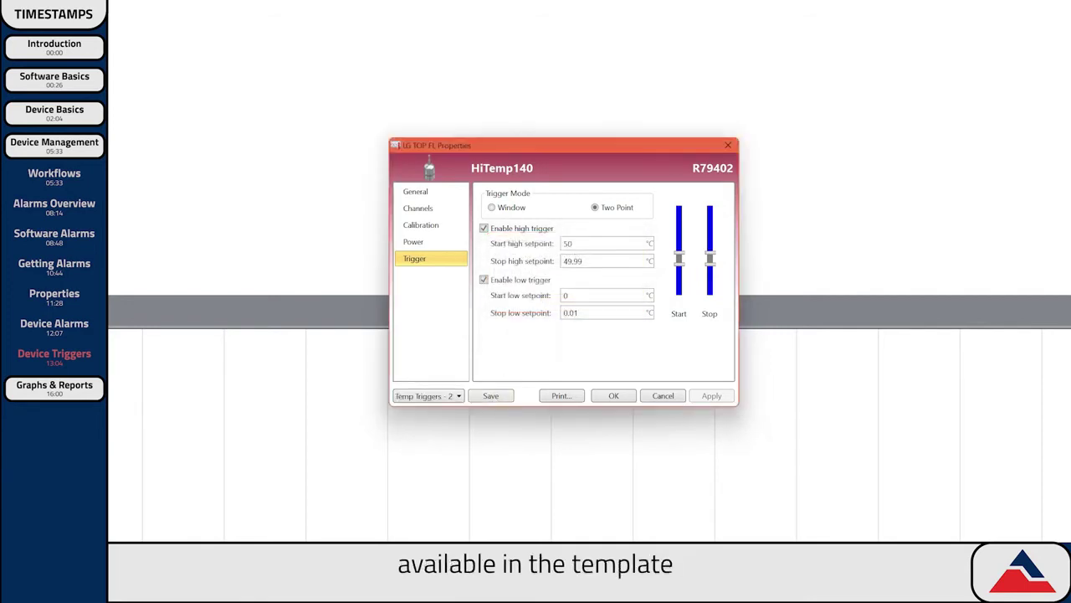
left_click(434, 399)
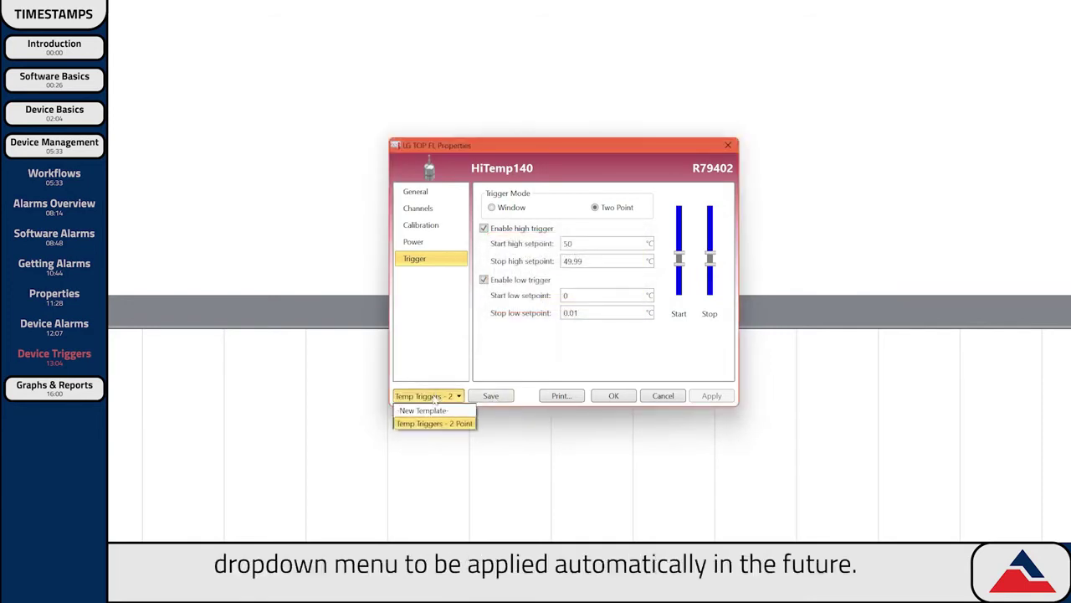
left_click(435, 423)
left_click(613, 395)
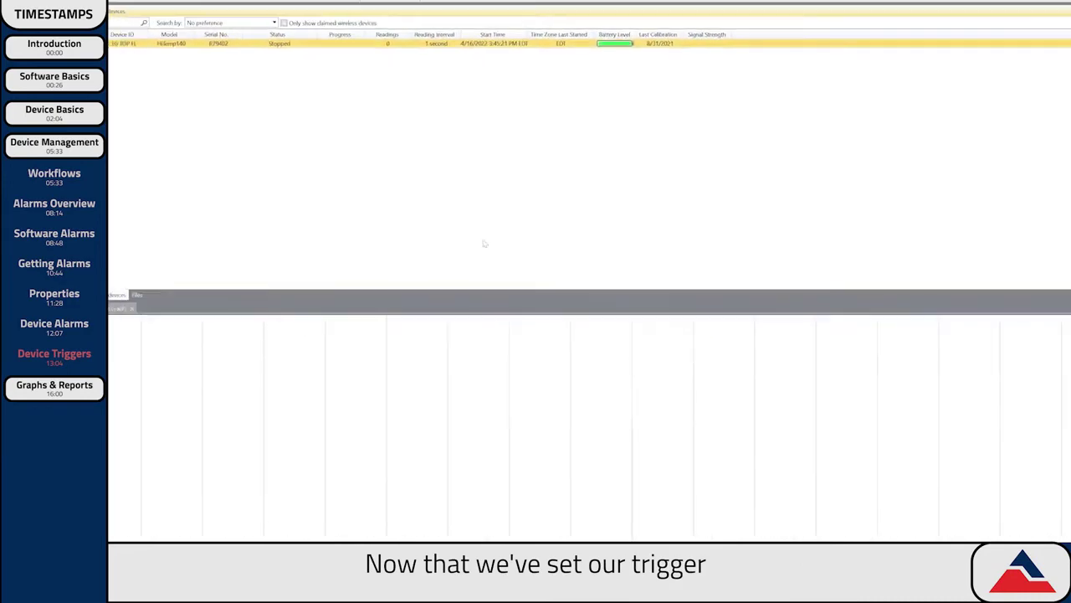
left_click(134, 28)
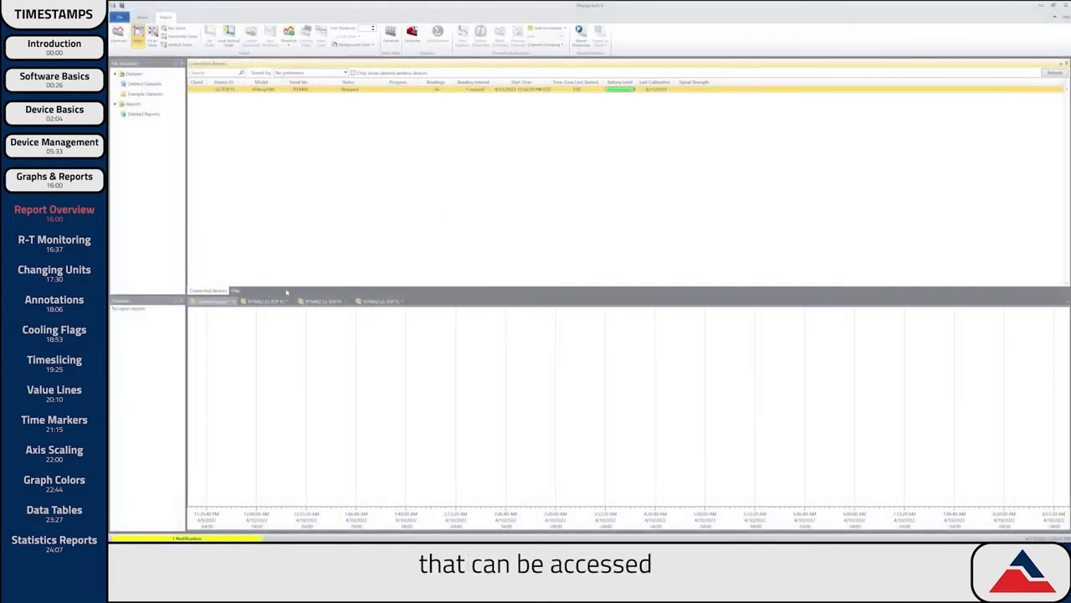
Enlarge the report area and view the temperature graph, data table and statistics summary, ending on the graph.
left_click_drag(280, 295, 286, 188)
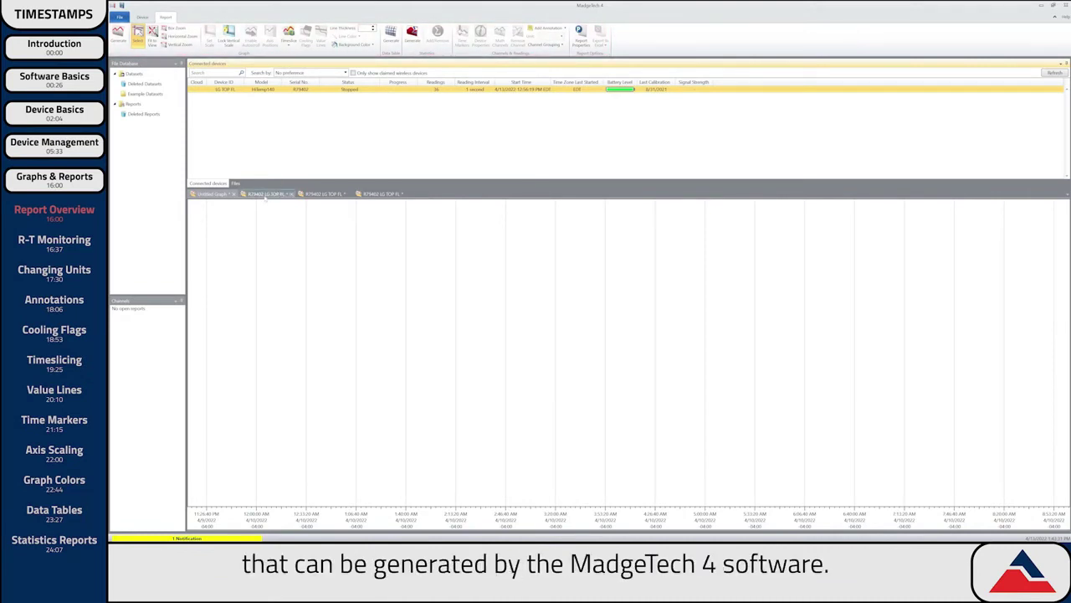
left_click(266, 194)
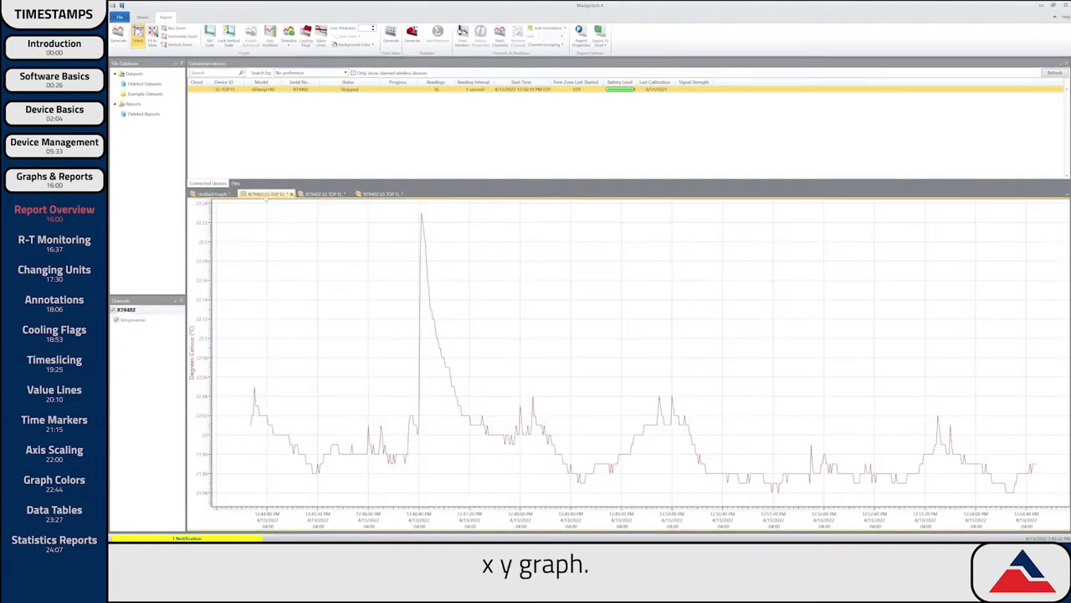
left_click(323, 194)
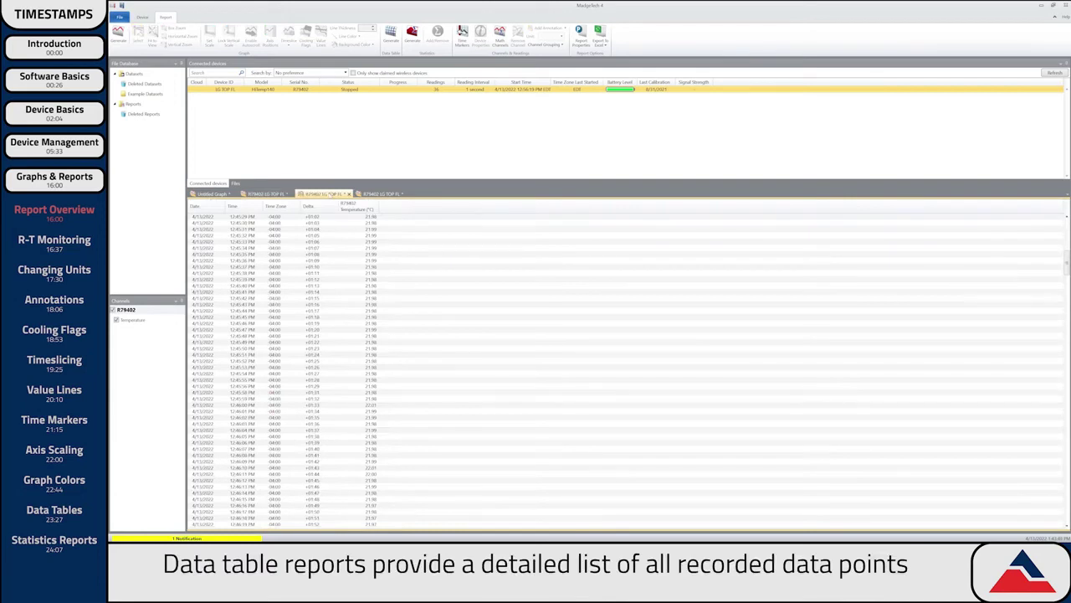
left_click(378, 194)
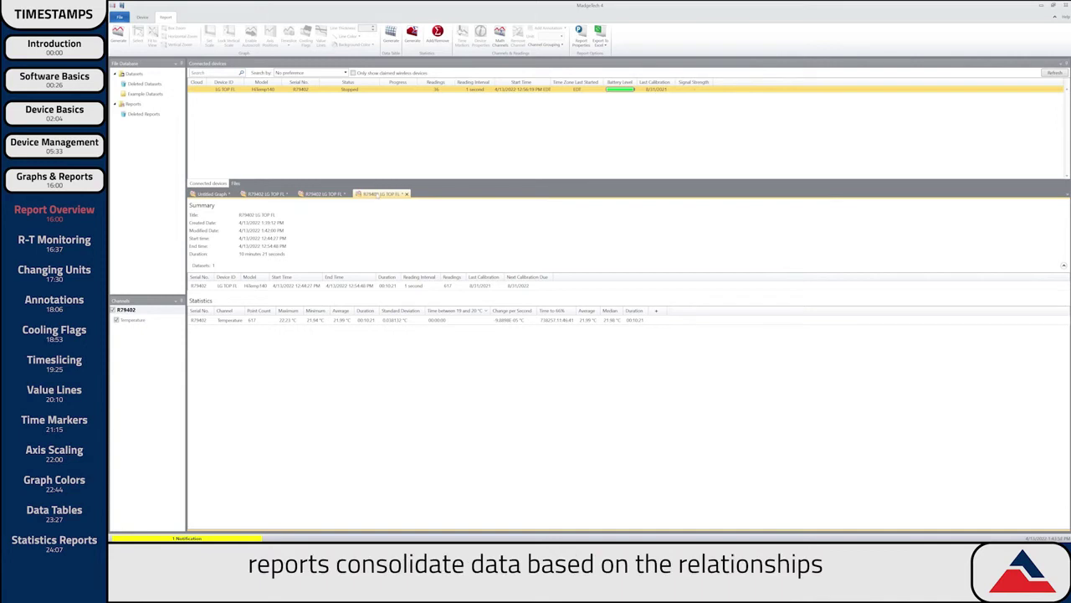
left_click(266, 195)
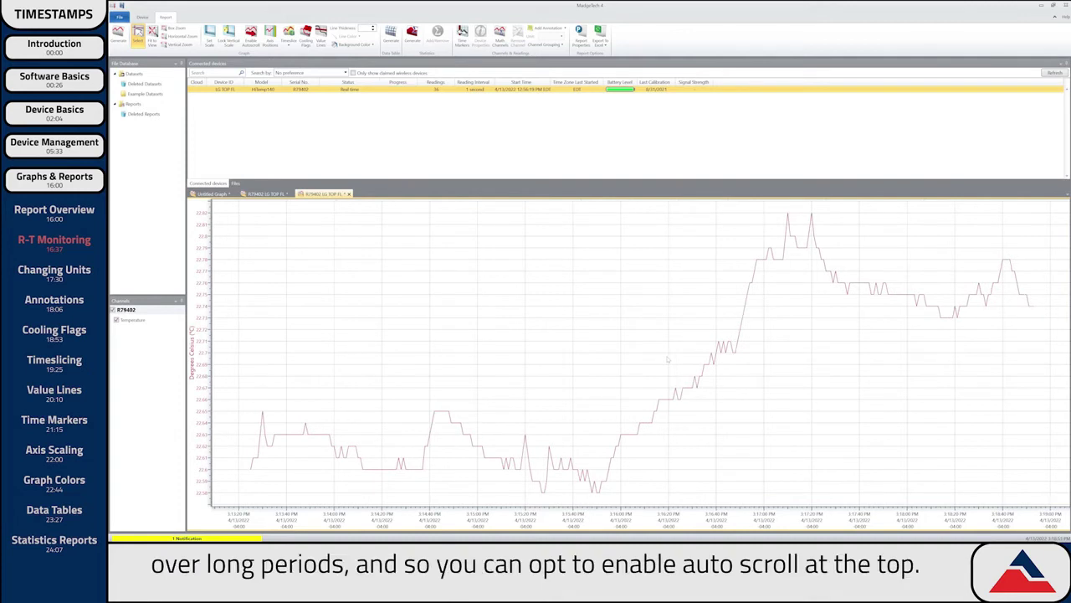
Turn on Enable Autoscroll and Lock Vertical Scale for the live graph.
left_click(251, 37)
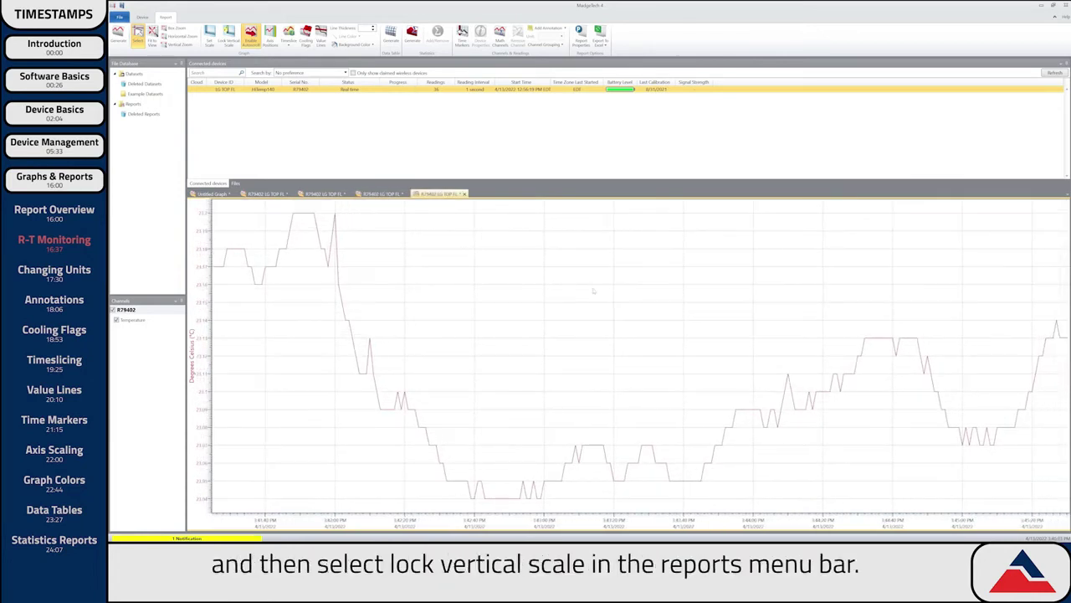
left_click(229, 37)
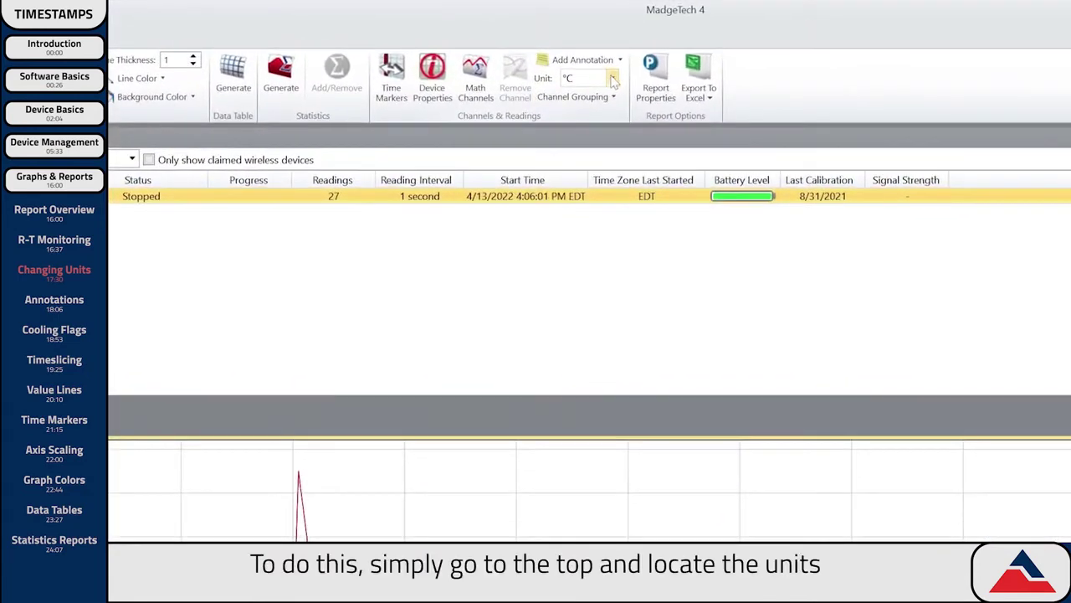
Show the graph in °F, then set Temperature to °F in Options and clear all unit preferences.
left_click(561, 36)
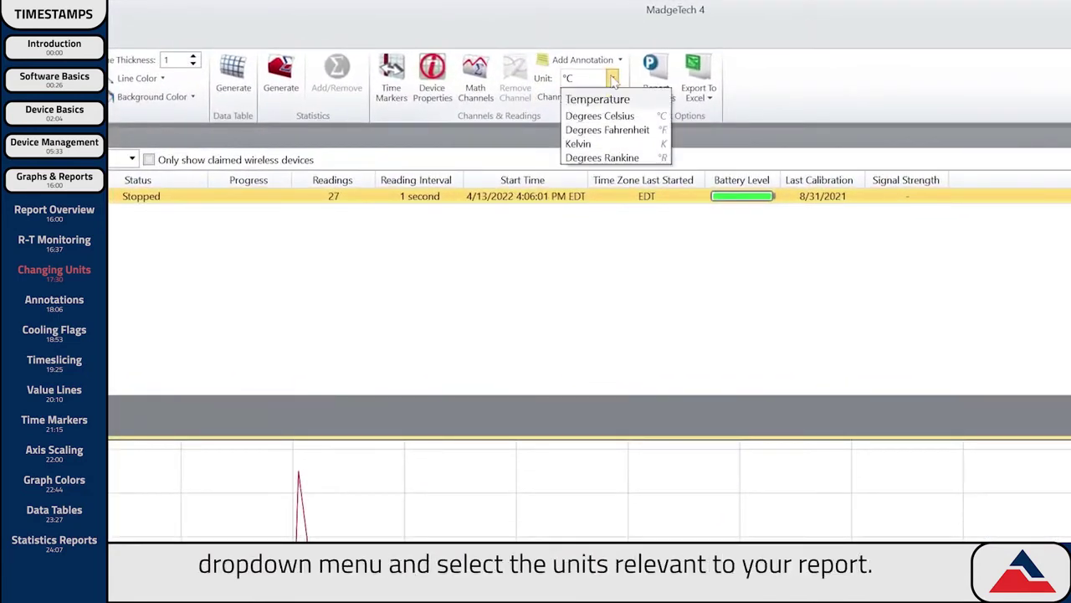
left_click(615, 130)
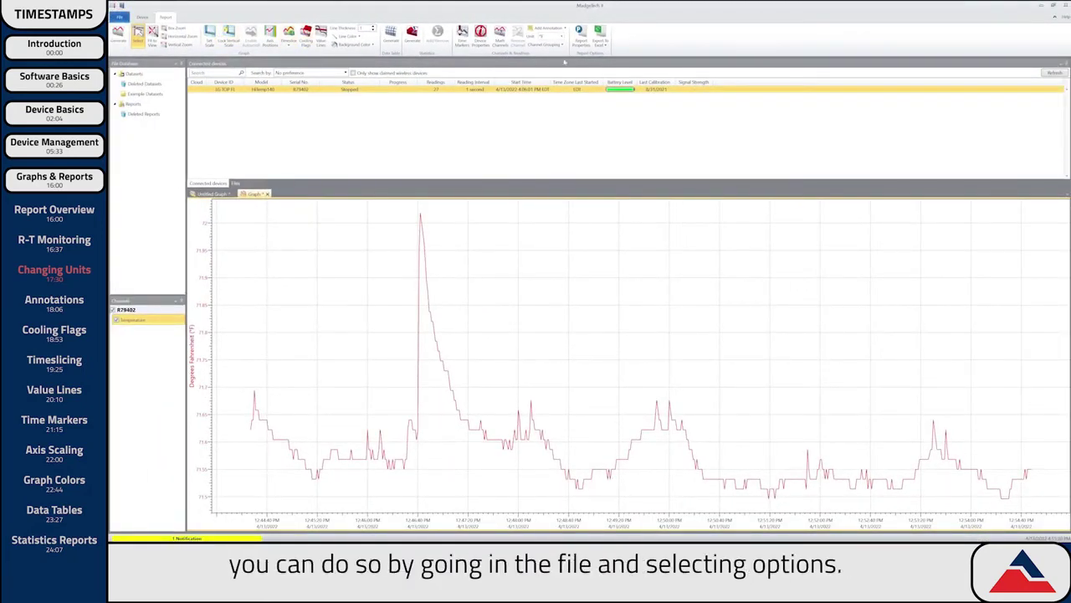
left_click(119, 17)
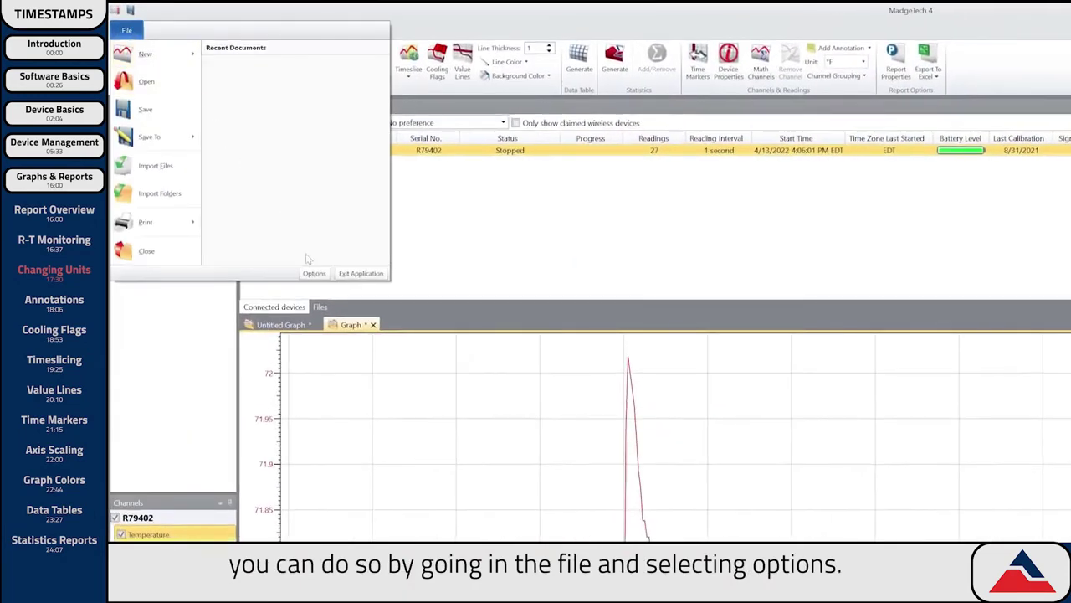
left_click(315, 274)
left_click(637, 405)
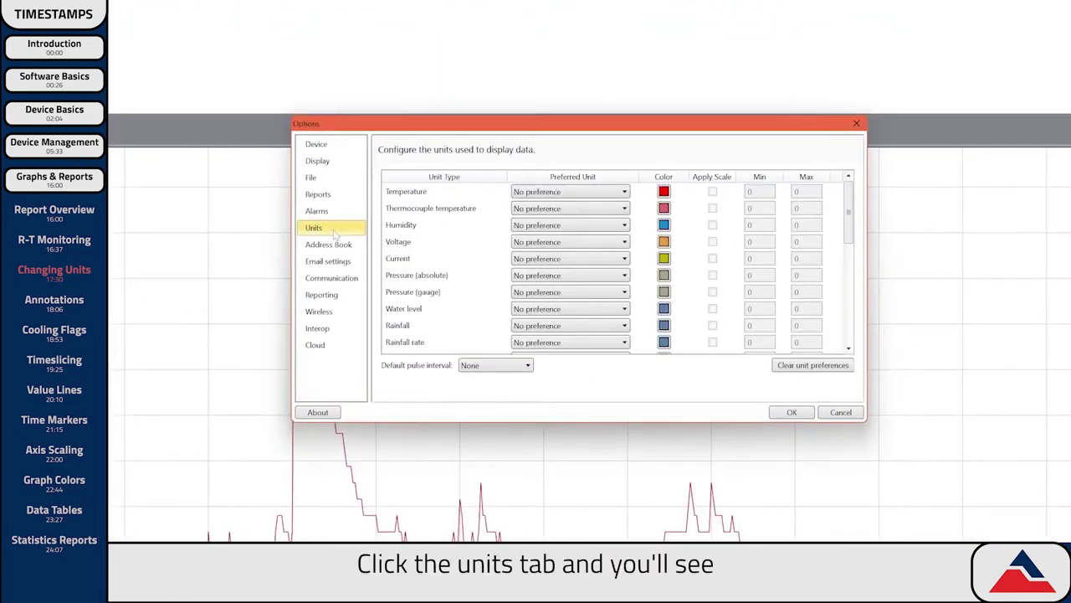
left_click(565, 194)
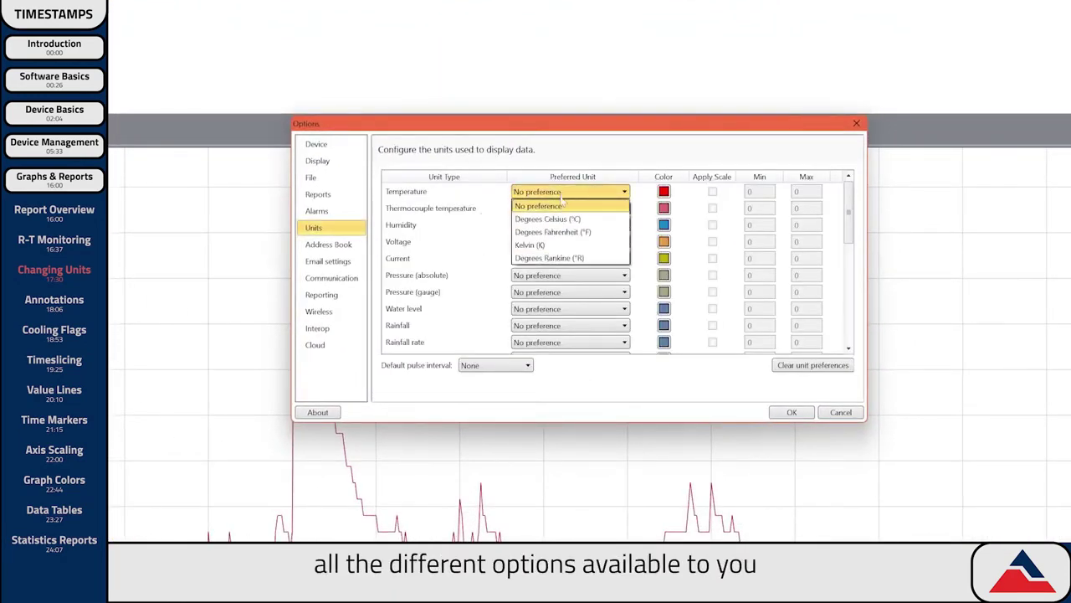
left_click(569, 219)
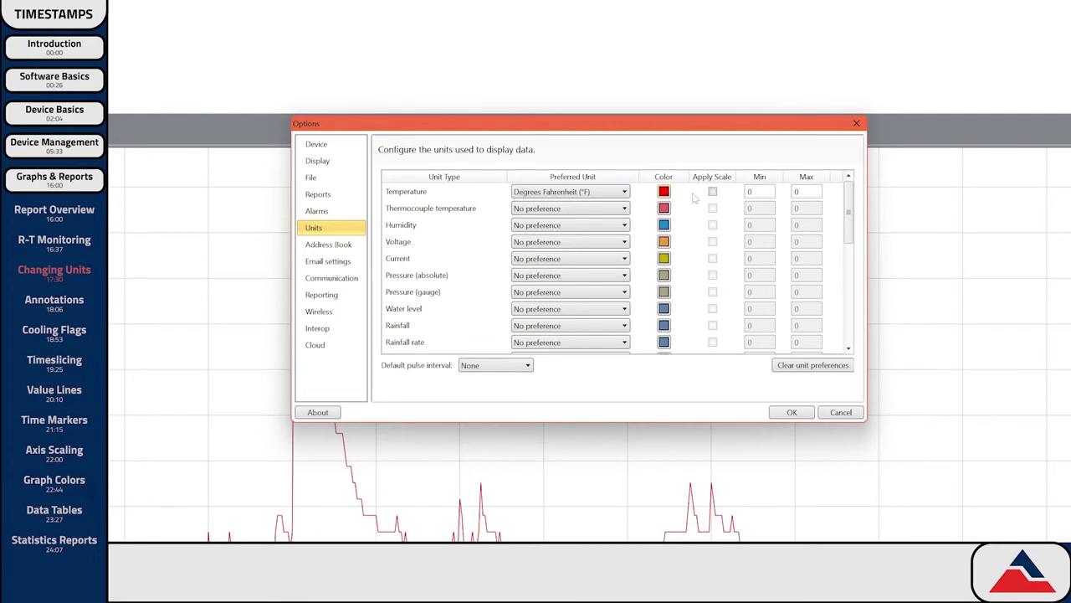
left_click(802, 376)
left_click(587, 312)
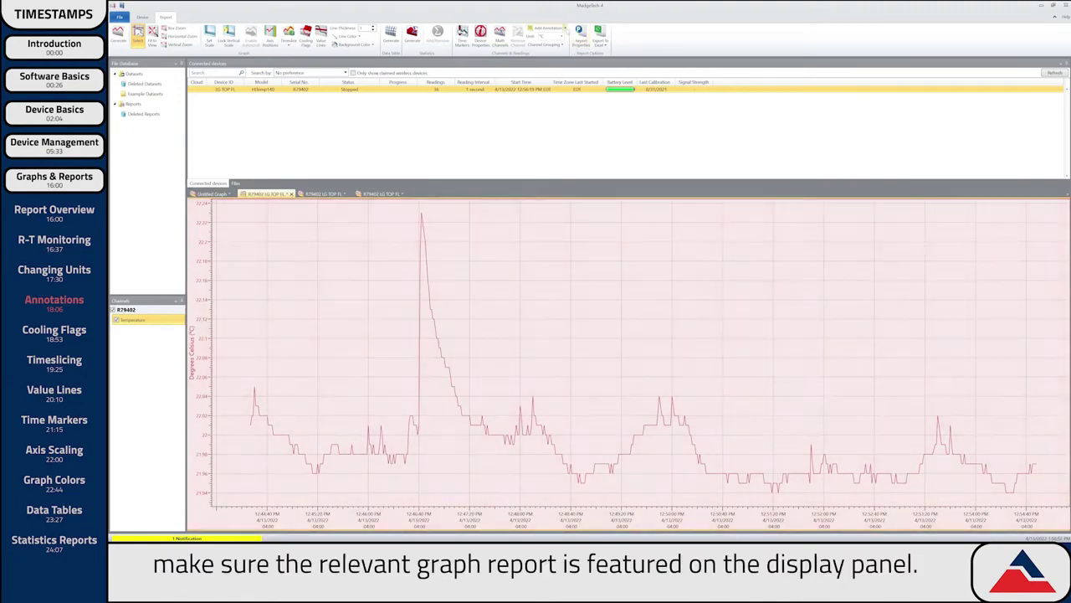
Add a graph annotation reading 'Device was moved.' and place it beside the temperature spike.
left_click(550, 28)
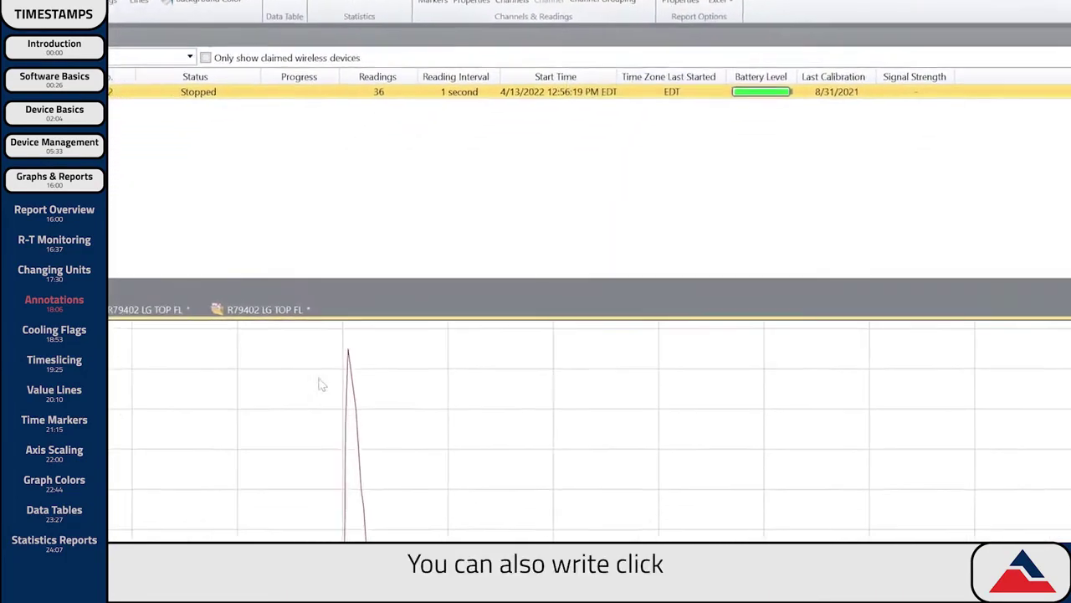
left_click(473, 381)
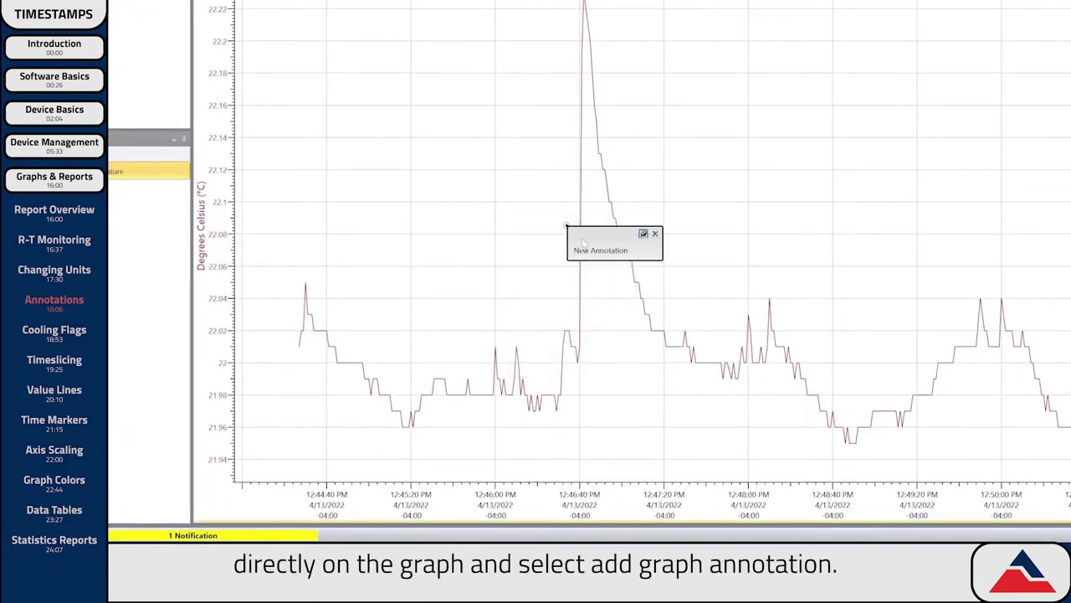
type("Device was moved.")
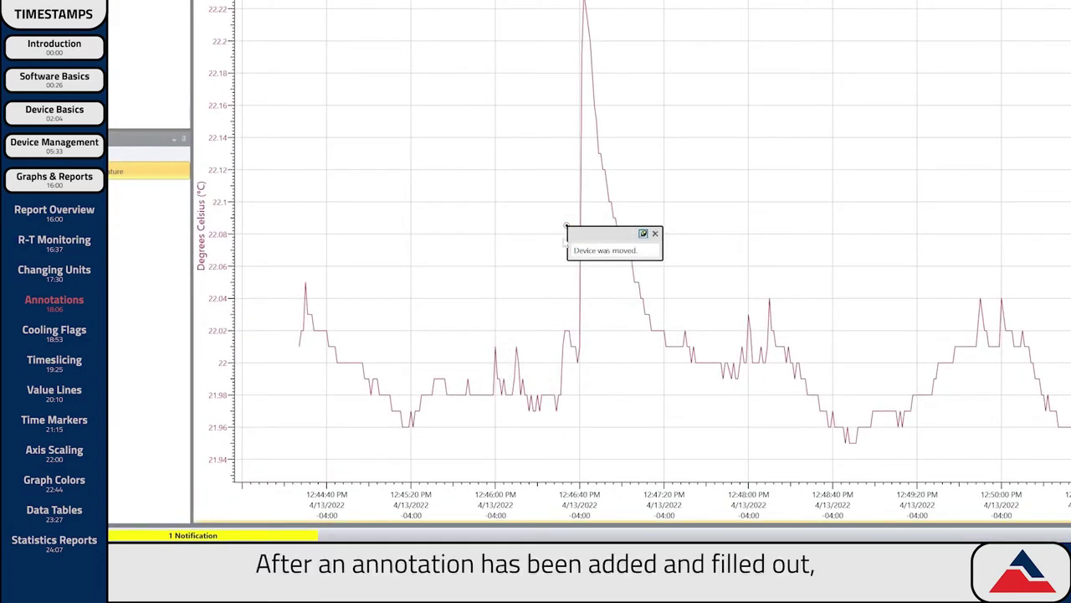
left_click_drag(590, 236, 609, 219)
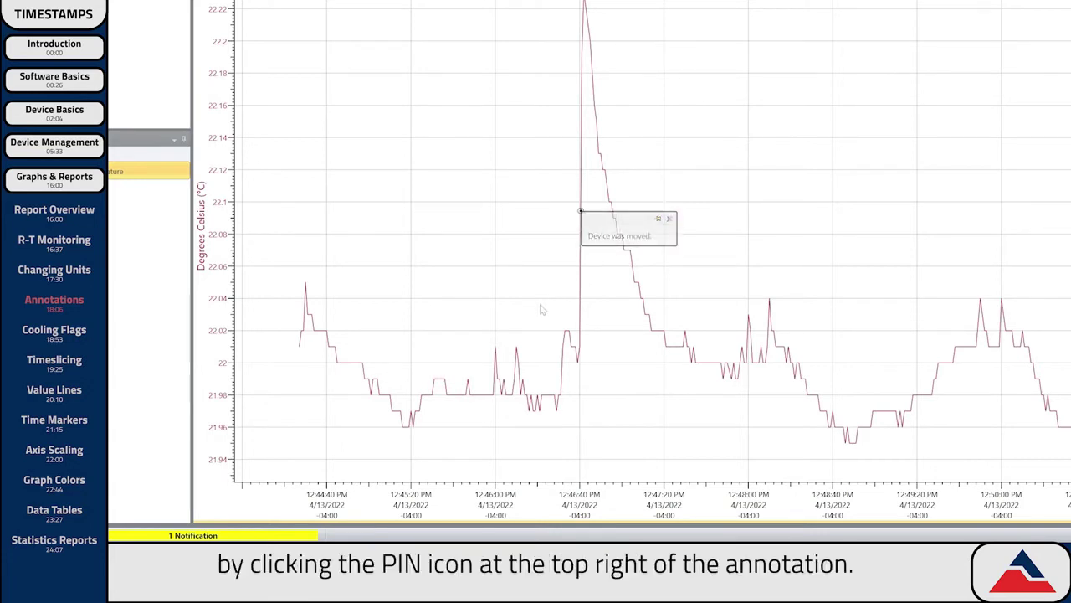
Annotate the selected data point at the temperature peak.
mouse_move(580, 212)
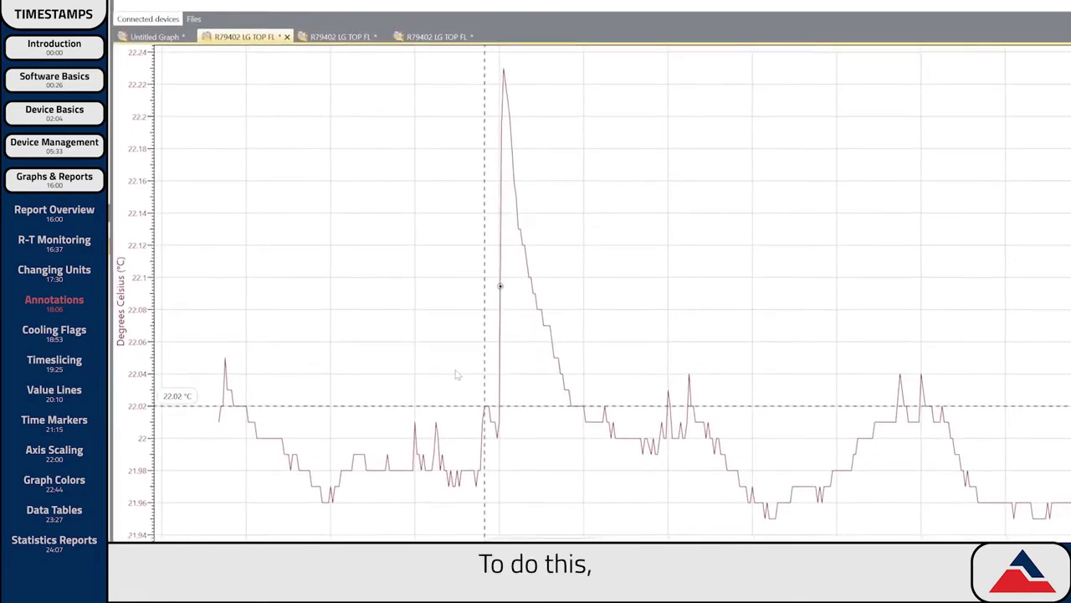
left_click_drag(457, 374, 499, 367)
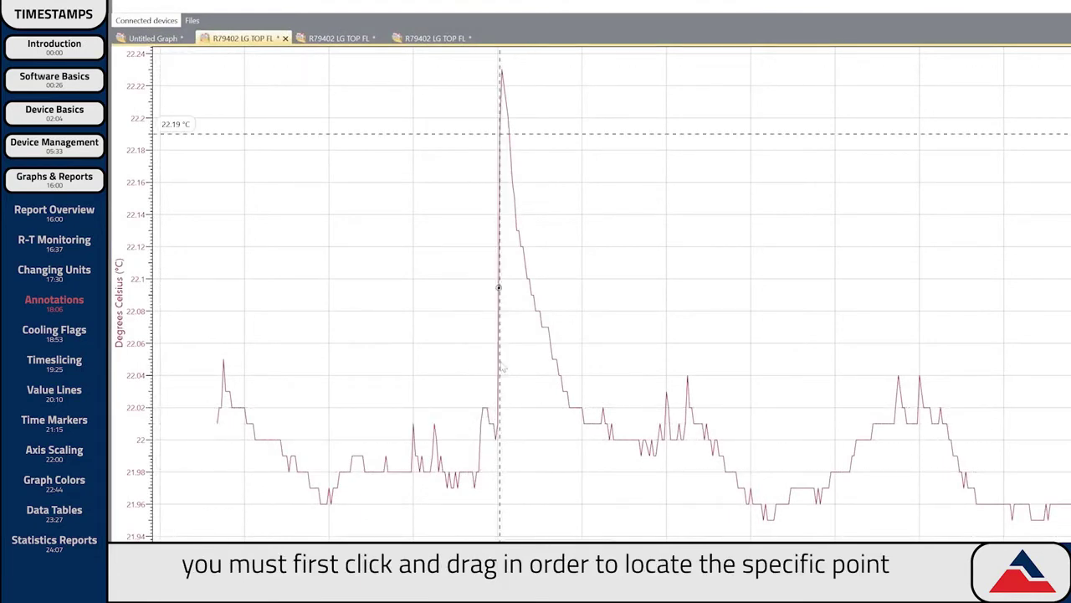
right_click(595, 174)
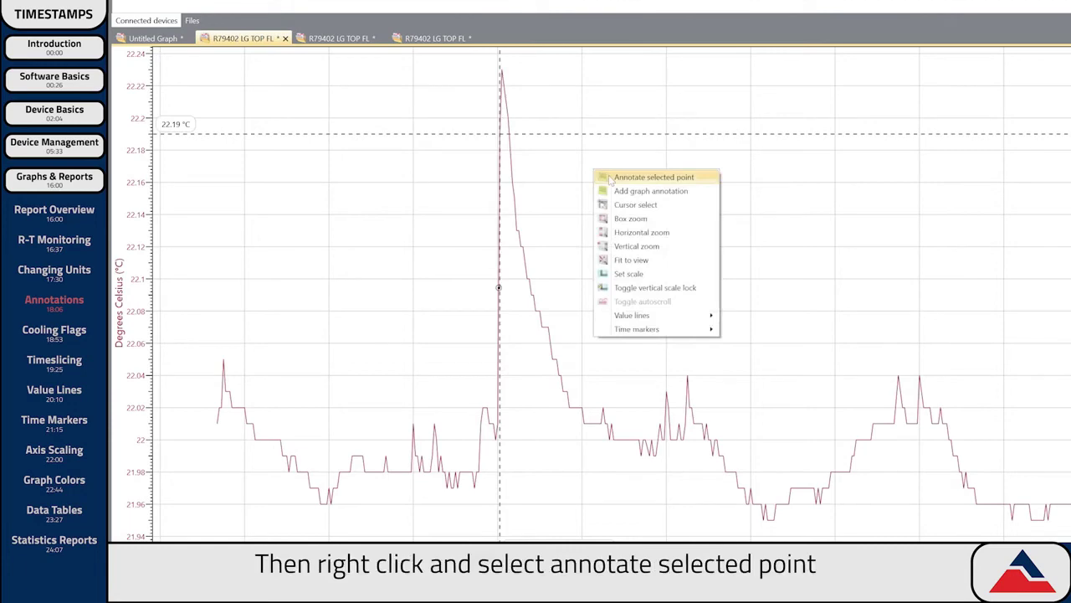
left_click(611, 177)
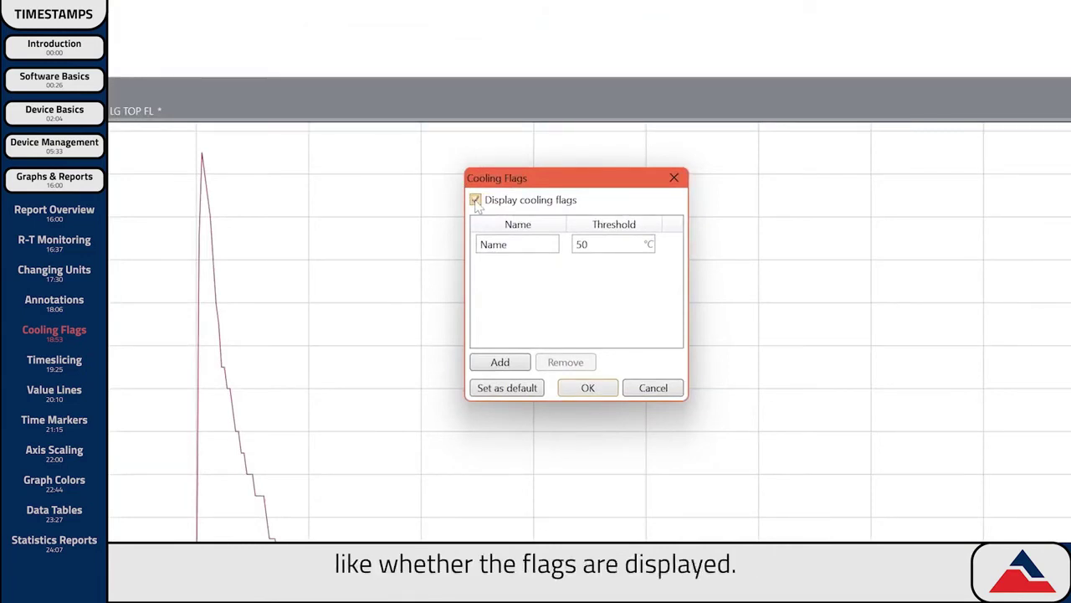
Name the first cooling flag High with a threshold of 22.02 °C.
type("gh")
key("Tab")
type("22.02")
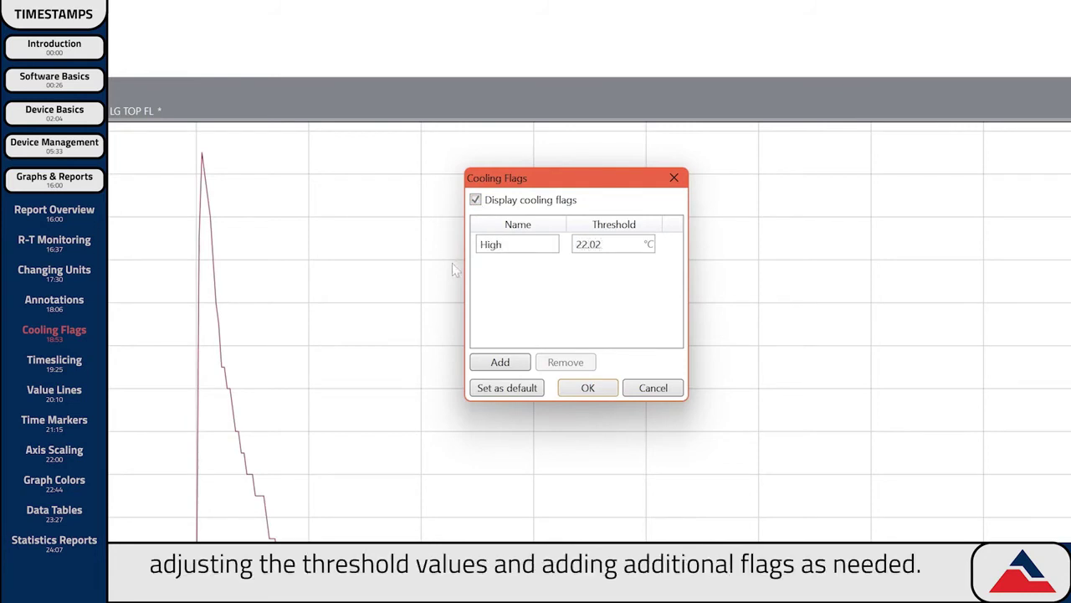
Add a Low cooling flag at 21.96 °C and save both flags as the defaults.
left_click(500, 362)
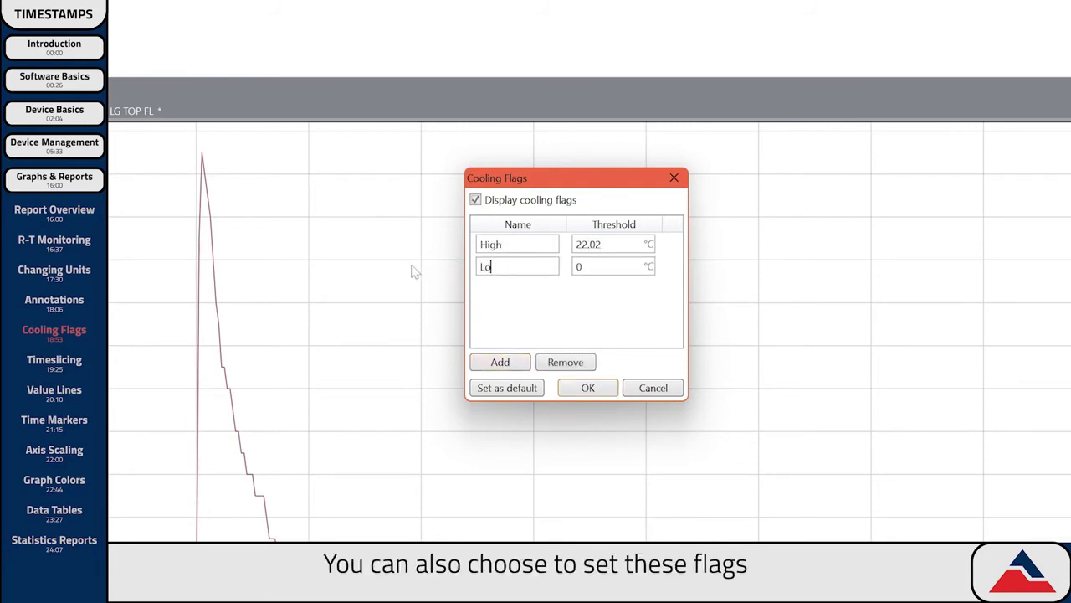
type("21.96")
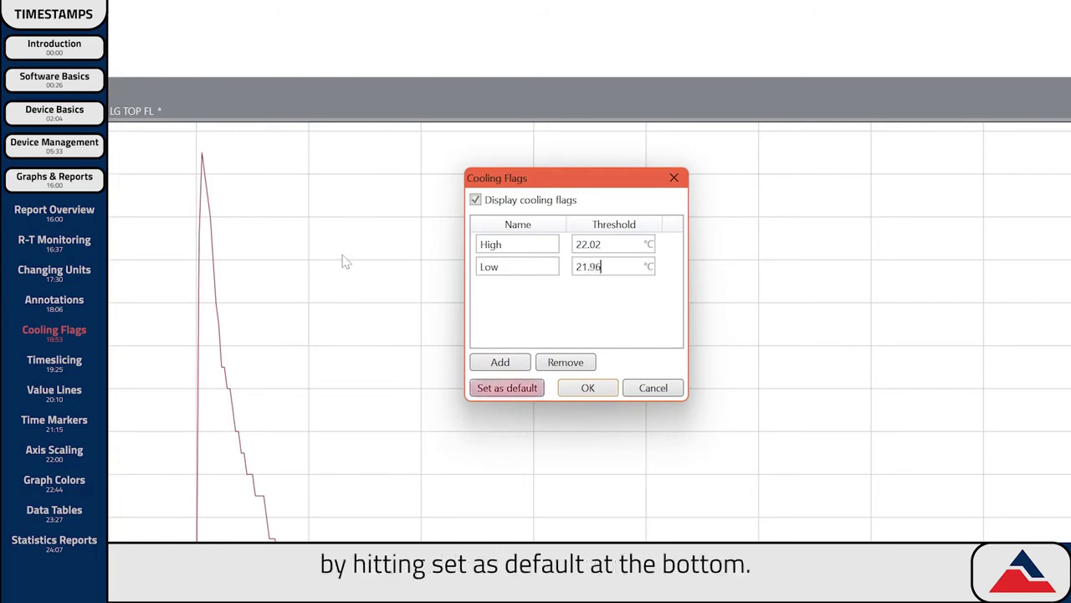
left_click(479, 387)
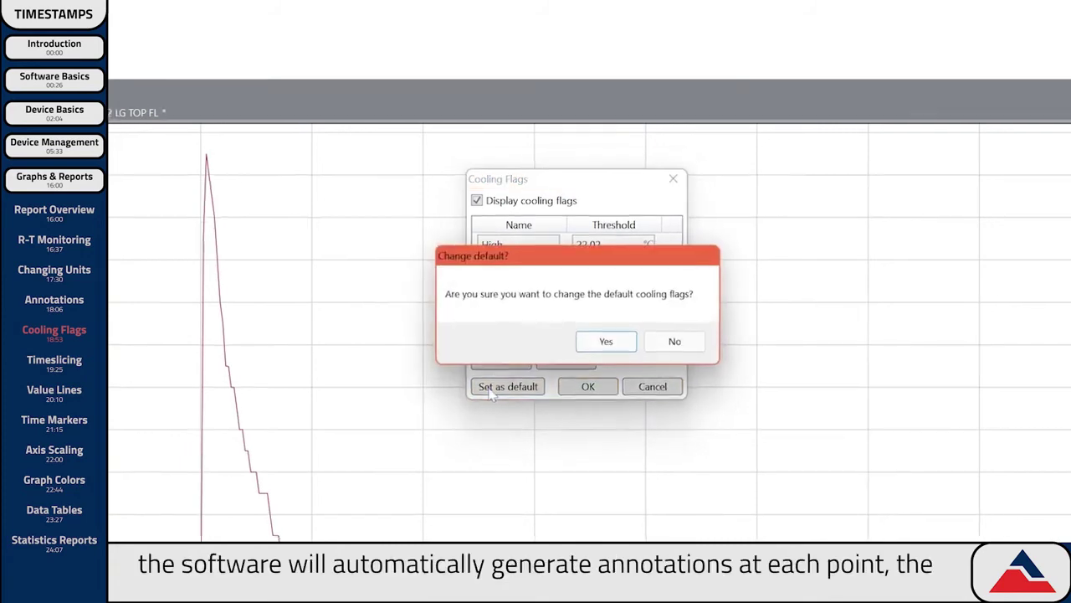
left_click(605, 342)
left_click(587, 387)
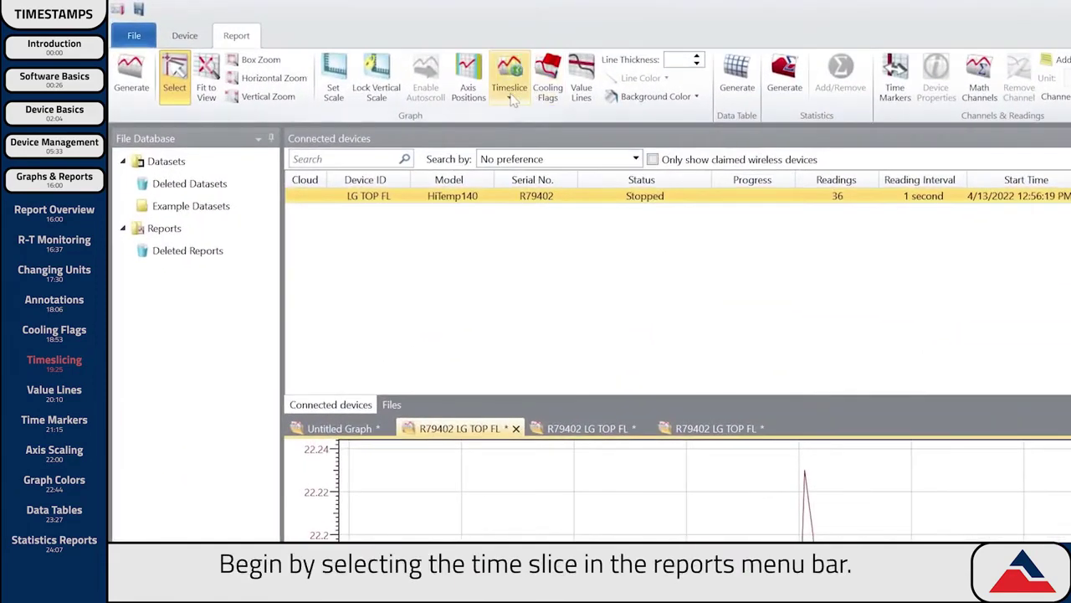
Turn on timeslicing for the R79402 temperature graph in the Timeslice options.
left_click(289, 42)
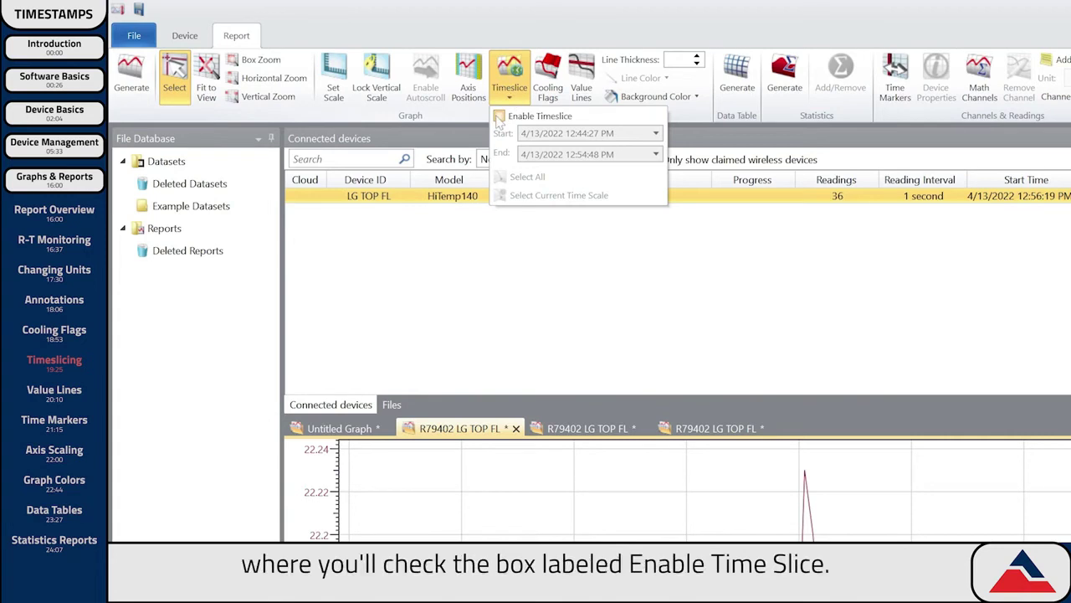
left_click(499, 116)
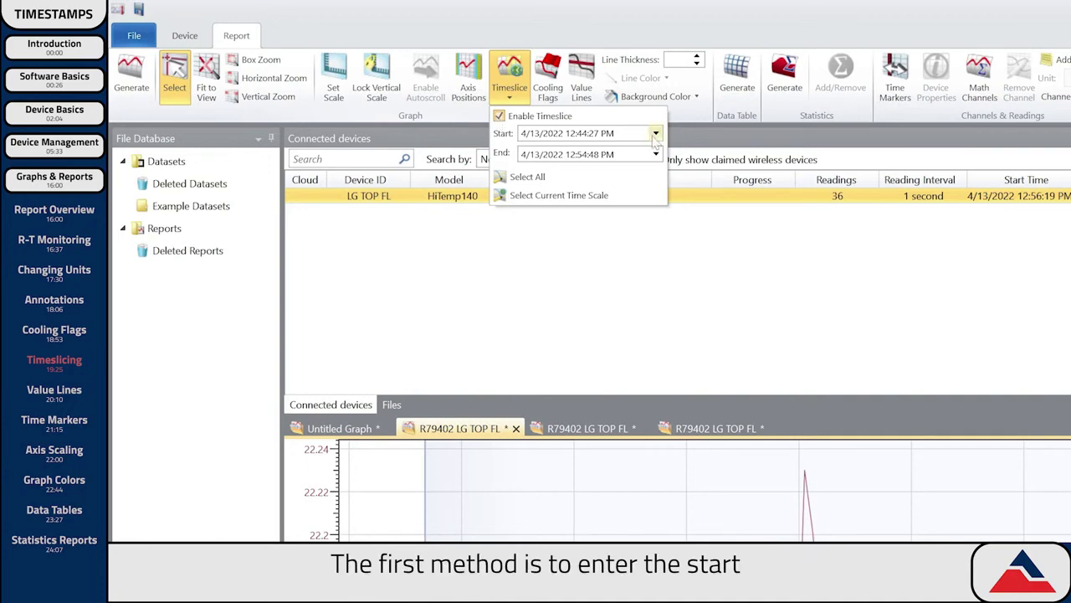
left_click_drag(644, 134, 491, 139)
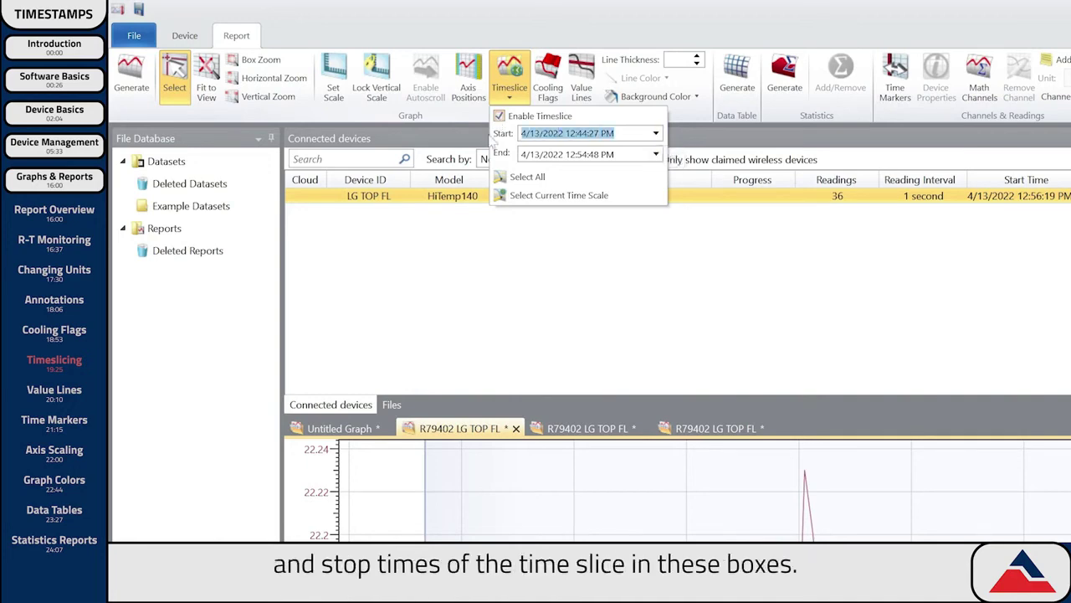
left_click(616, 122)
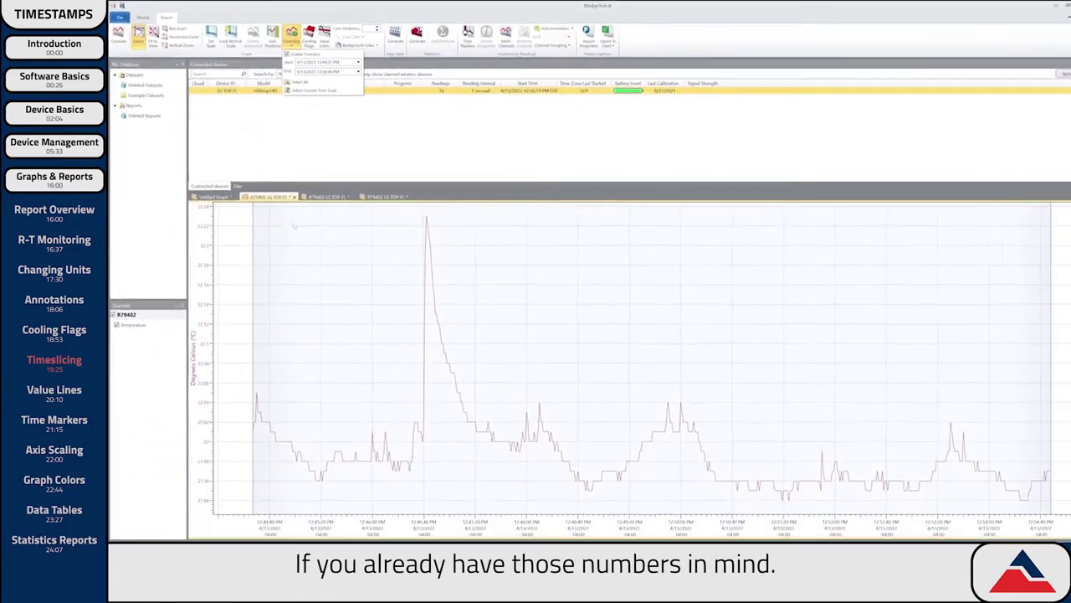
left_click(503, 505)
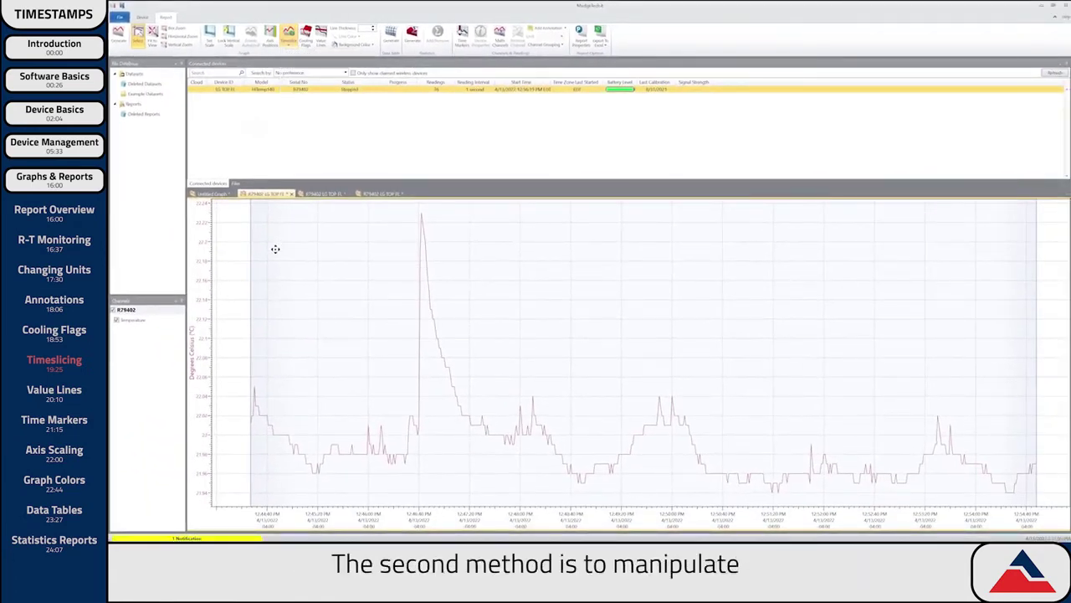
Drag the timeslice edges inward to a middle stretch, shift it later, then Select All.
left_click_drag(249, 285, 487, 303)
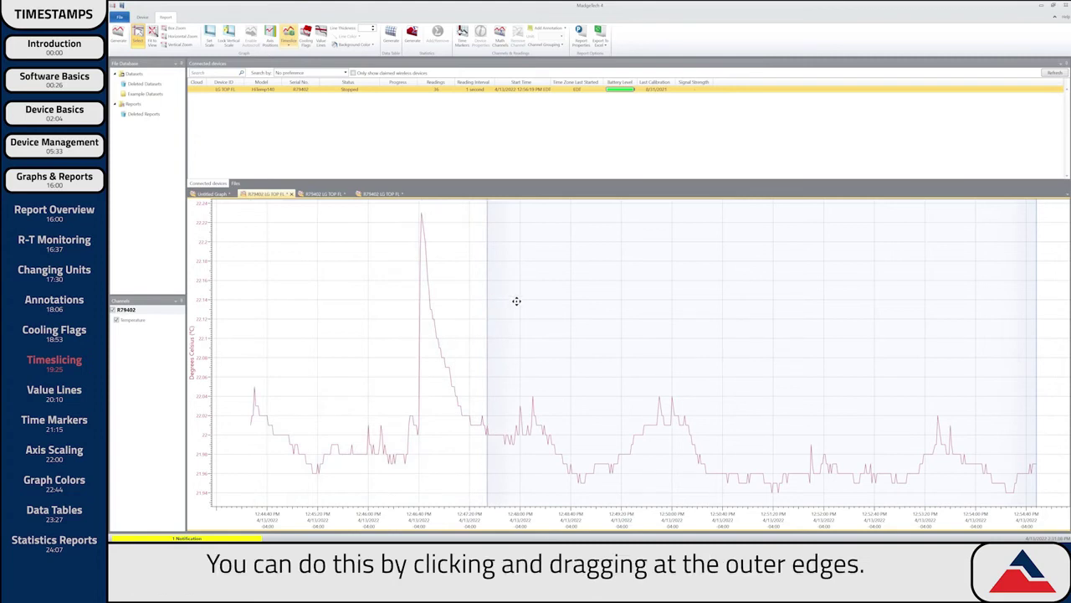
left_click_drag(1037, 306, 918, 332)
mouse_move(752, 308)
left_mouse_down()
mouse_move(714, 309)
mouse_move(773, 307)
mouse_move(763, 309)
left_mouse_up()
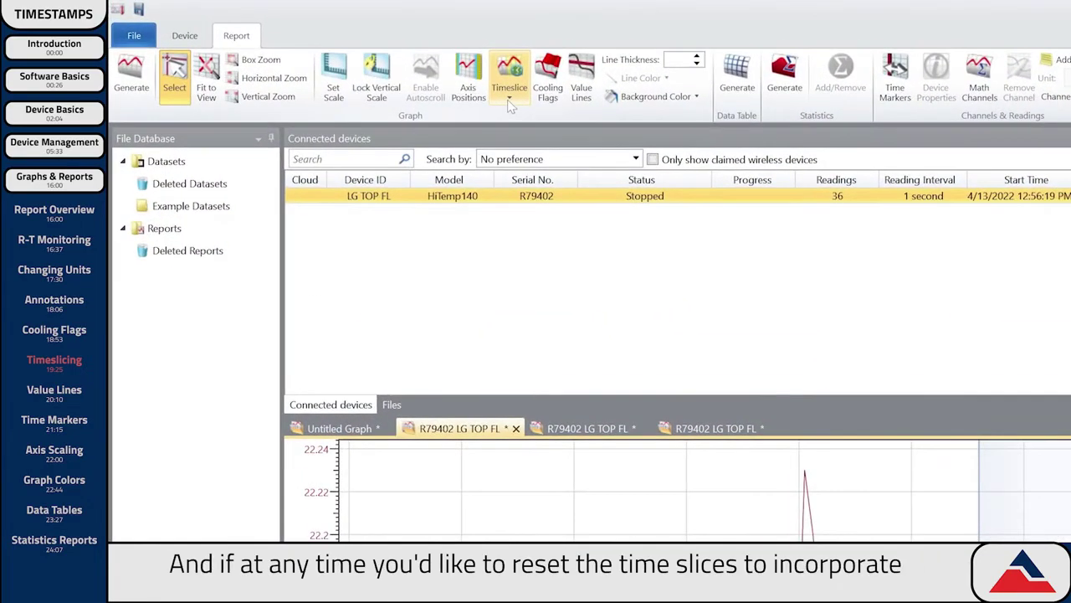
left_click(288, 46)
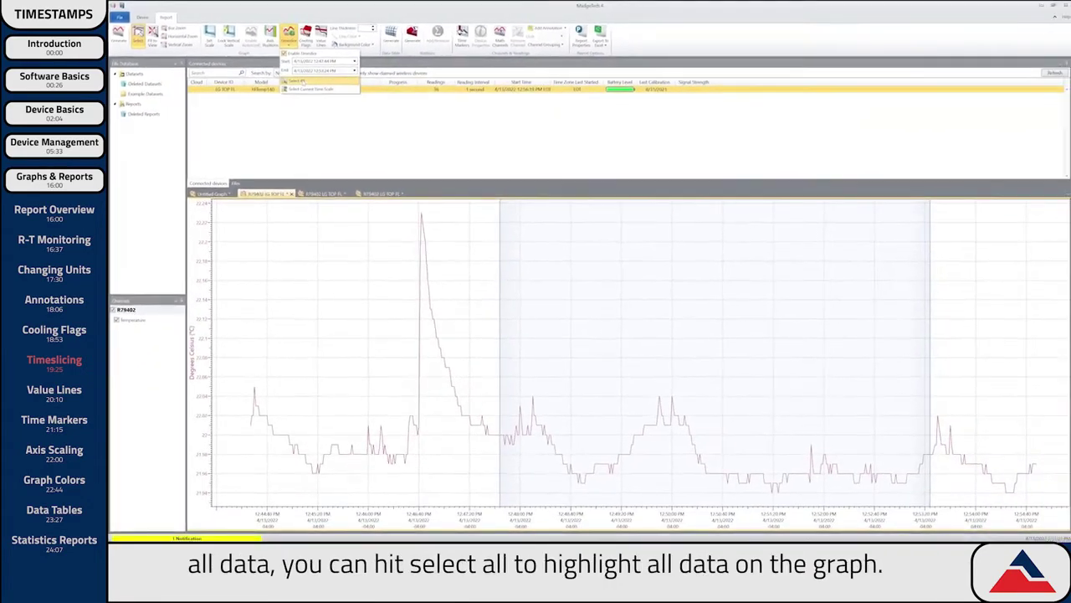
left_click(527, 177)
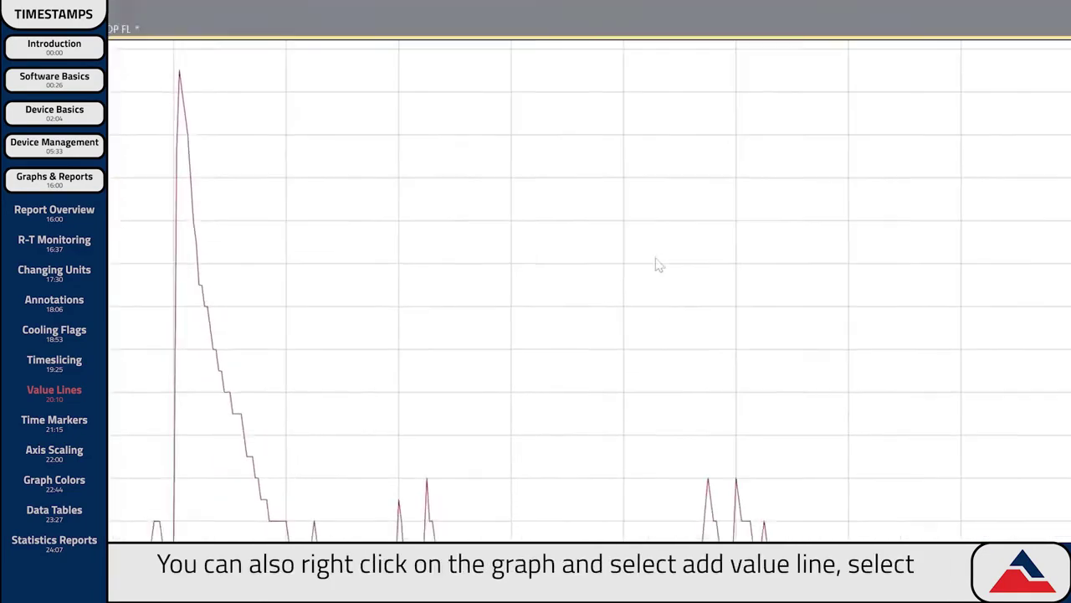
Add a blue Average value line applied to the Temperature channel.
right_click(509, 157)
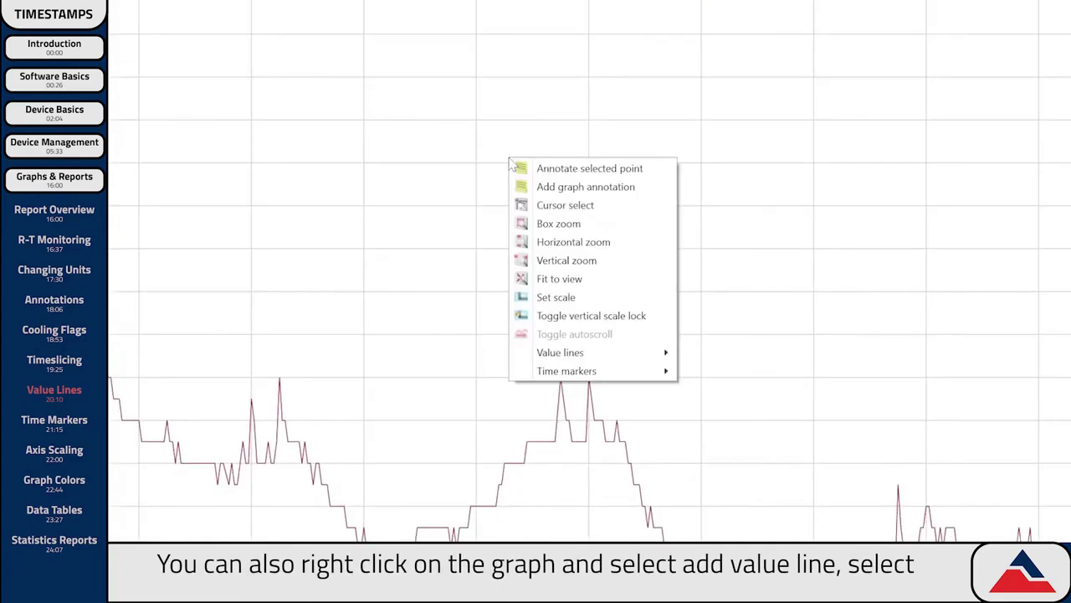
mouse_move(585, 352)
left_click(737, 352)
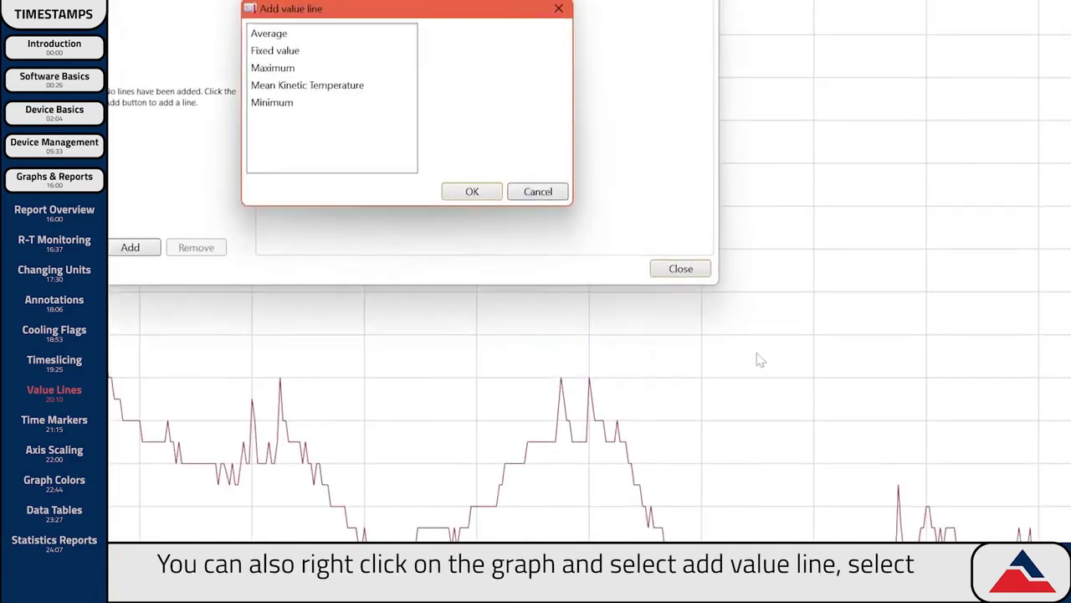
left_click(370, 119)
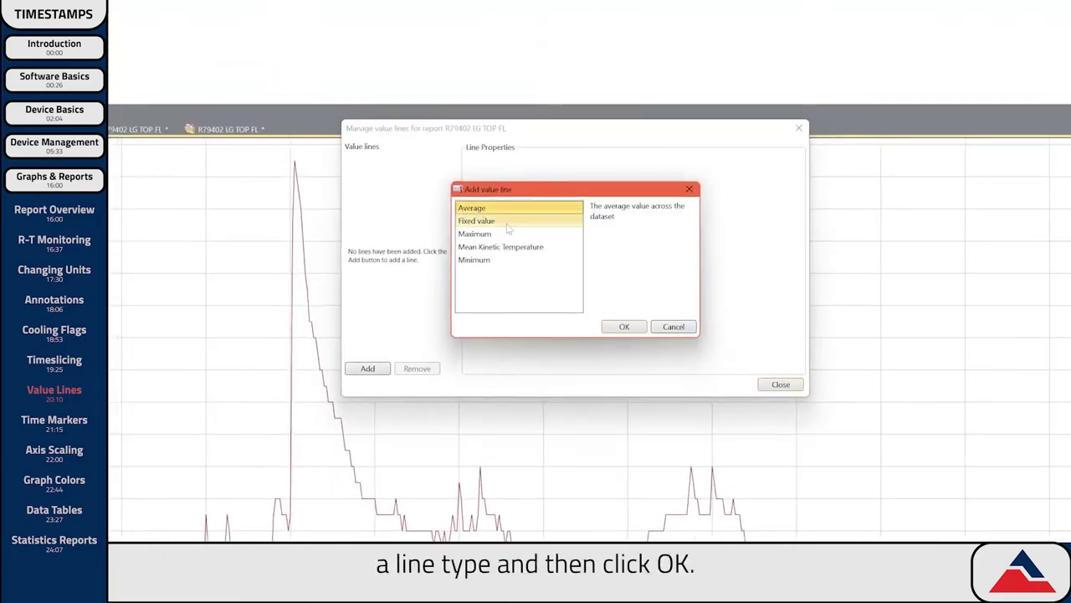
left_click(624, 326)
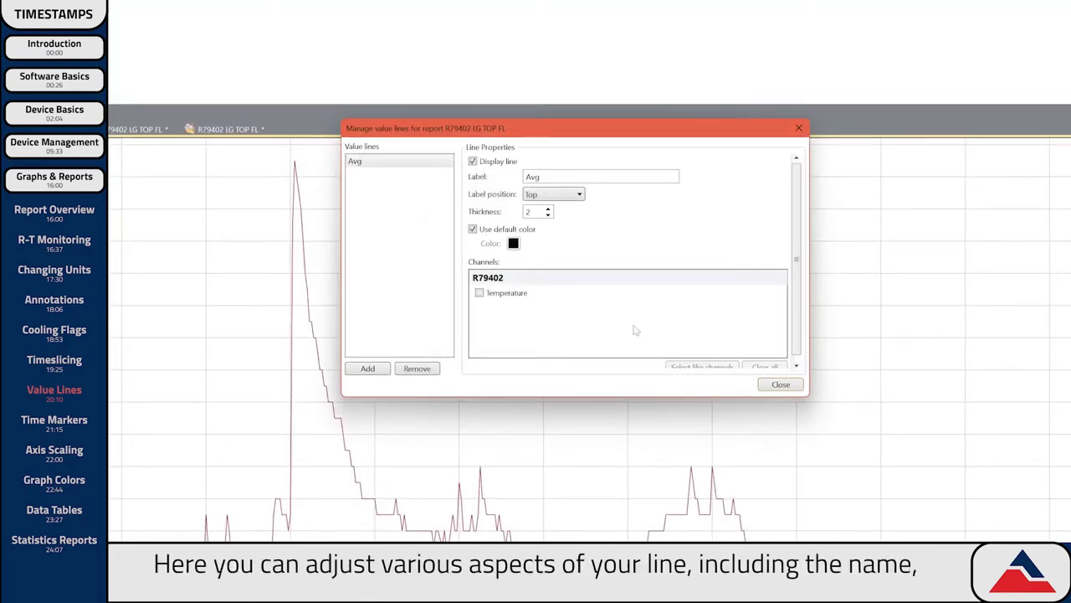
left_click(513, 243)
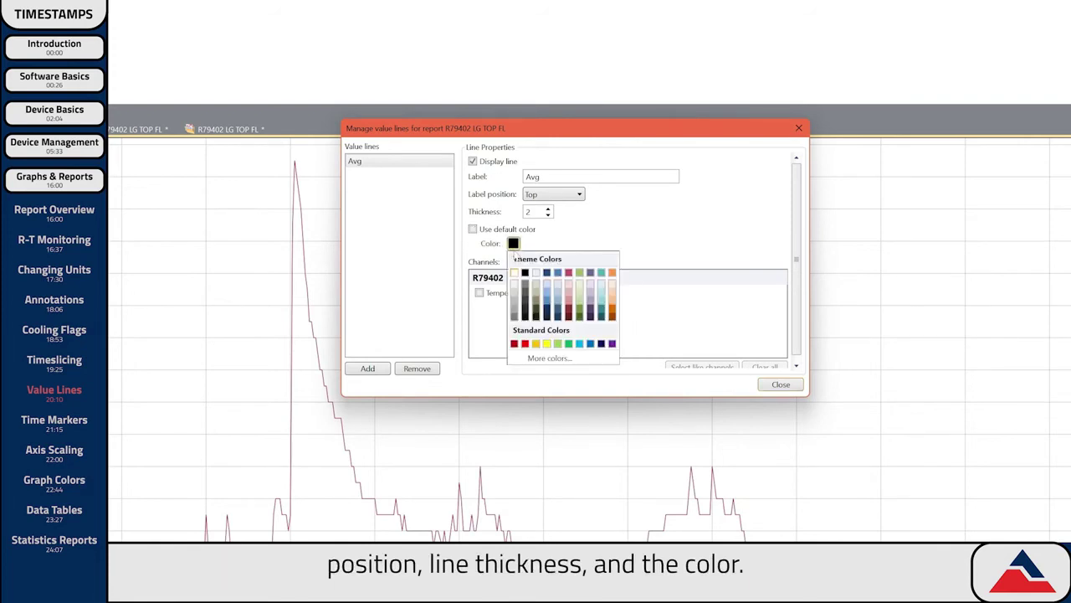
left_click(549, 305)
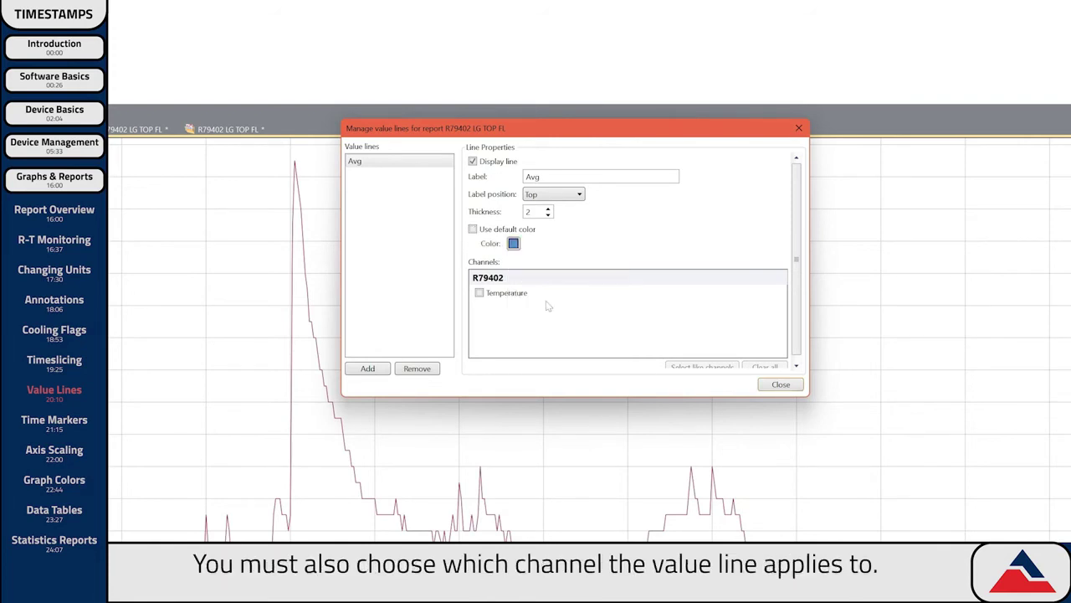
left_click(478, 293)
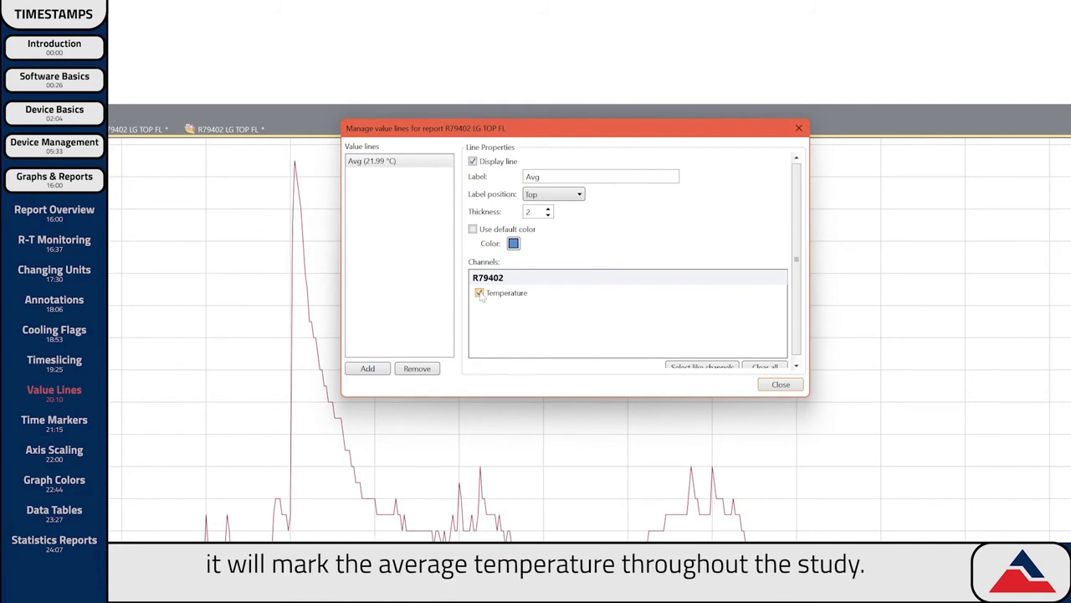
Add a fixed-value line labelled 'Target' and close the value line manager.
left_click(366, 371)
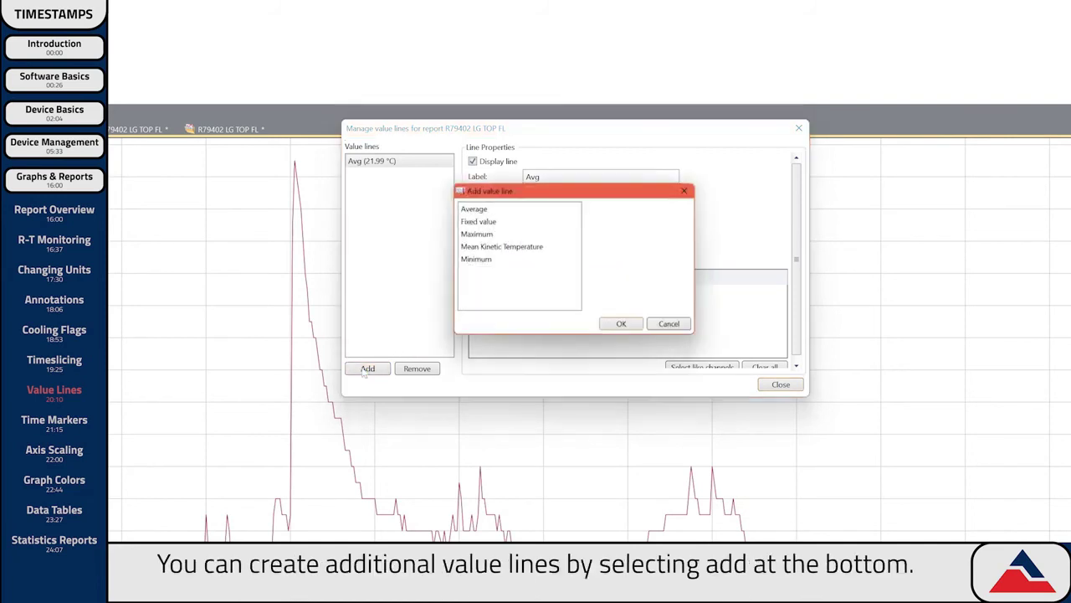
left_click(500, 221)
left_click(619, 327)
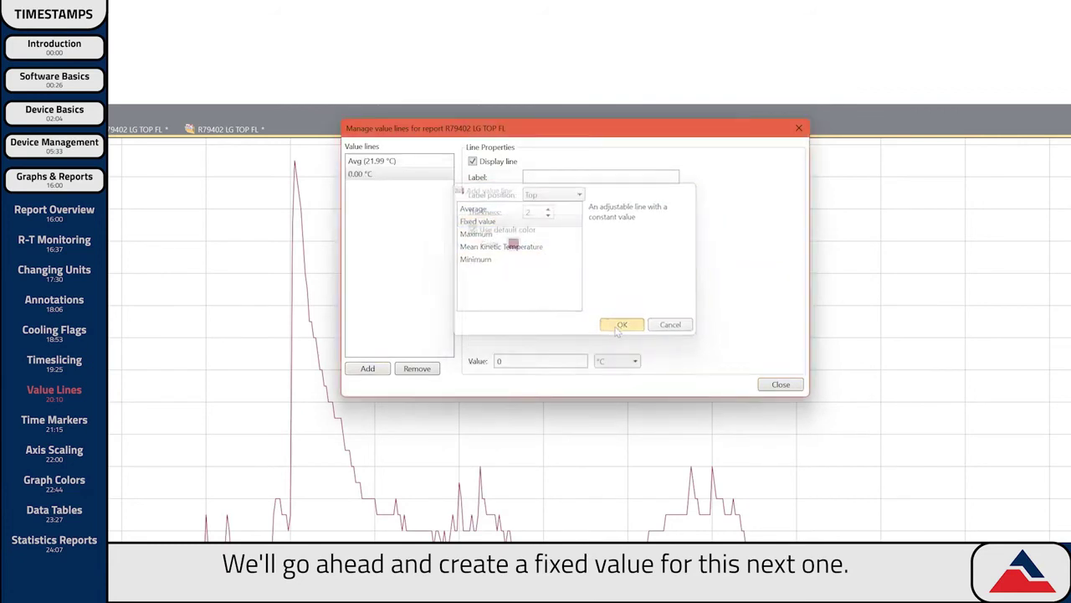
left_click(473, 229)
type("Target")
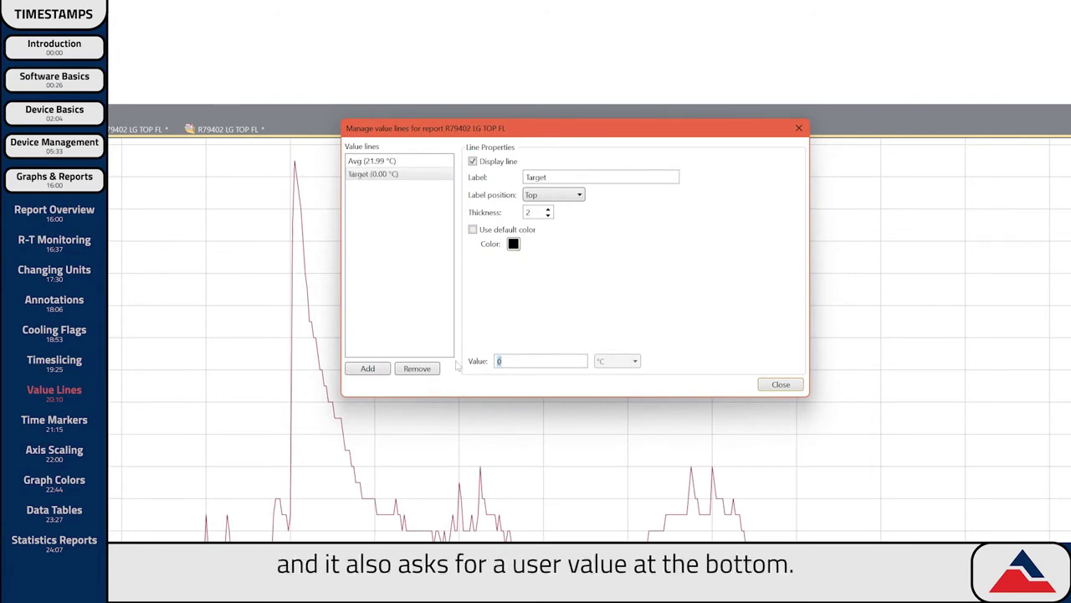
left_click(780, 385)
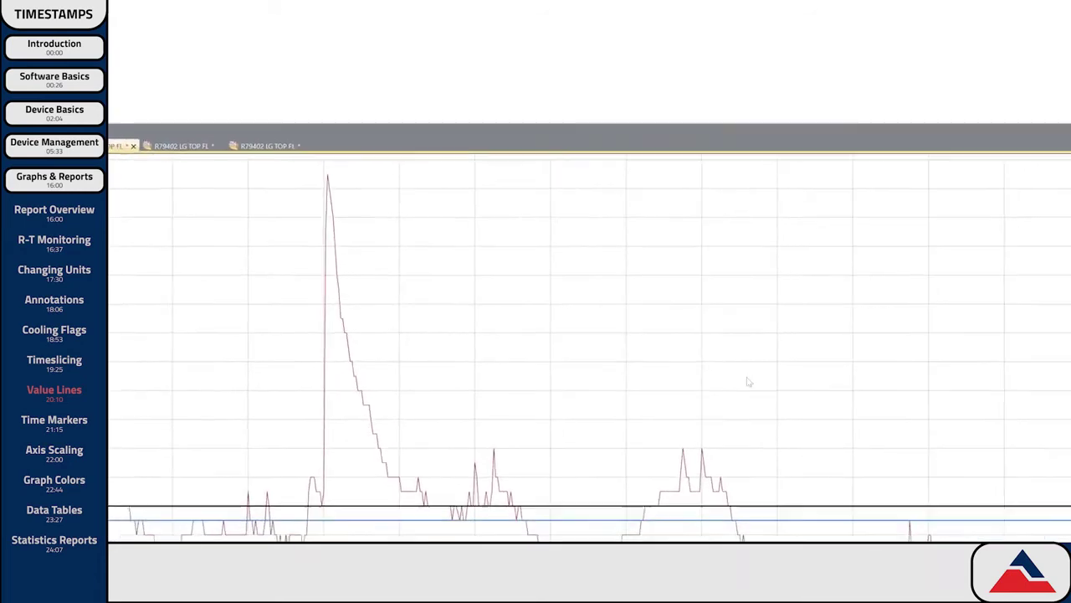
Edit the Target line's value in Manage value lines, then remove the Target line.
right_click(703, 351)
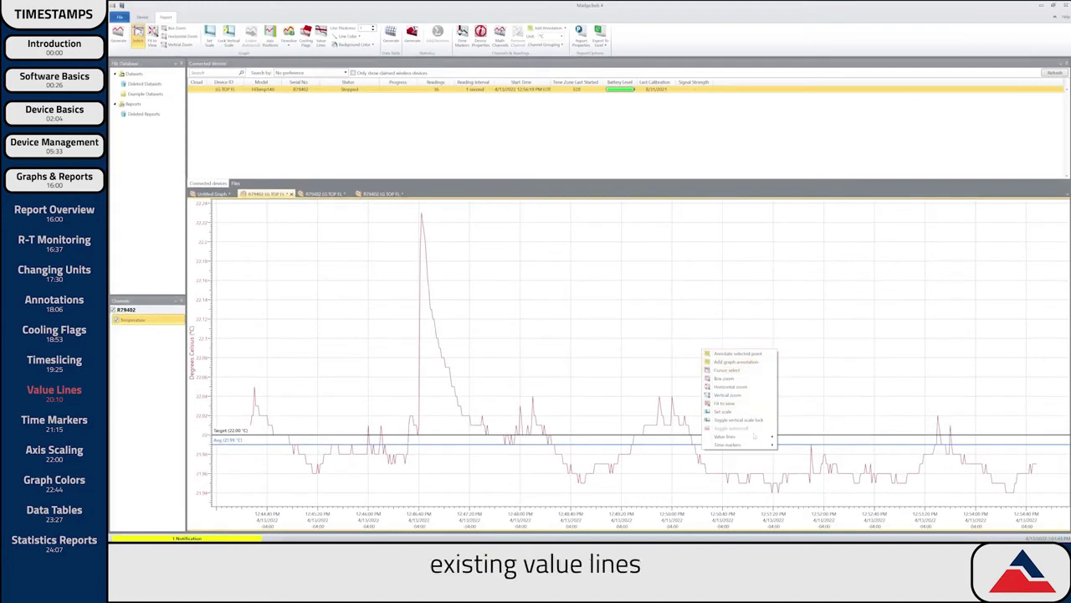
mouse_move(737, 436)
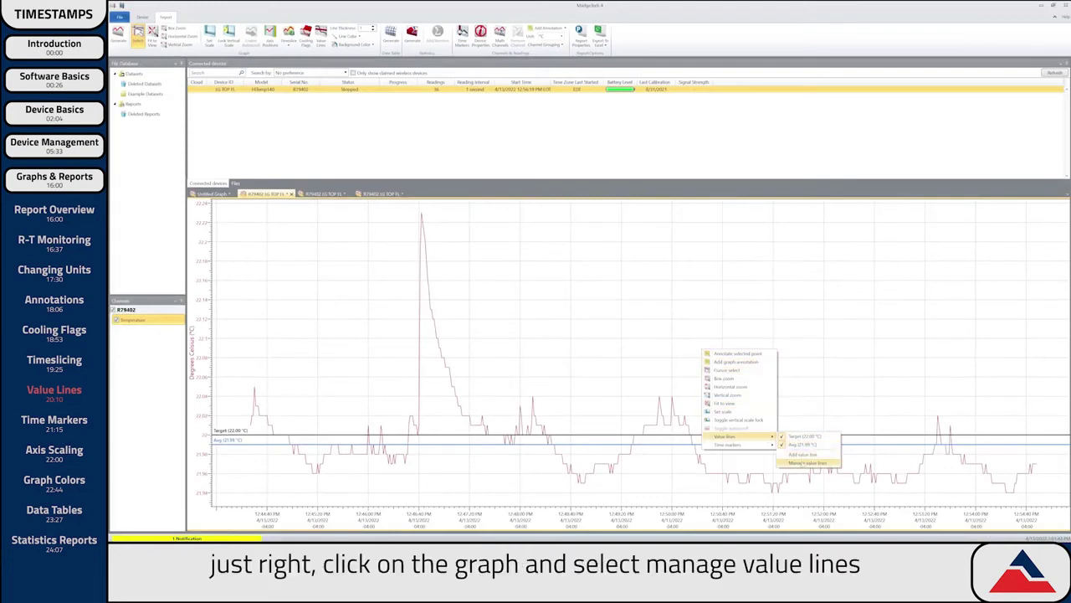
left_click(808, 462)
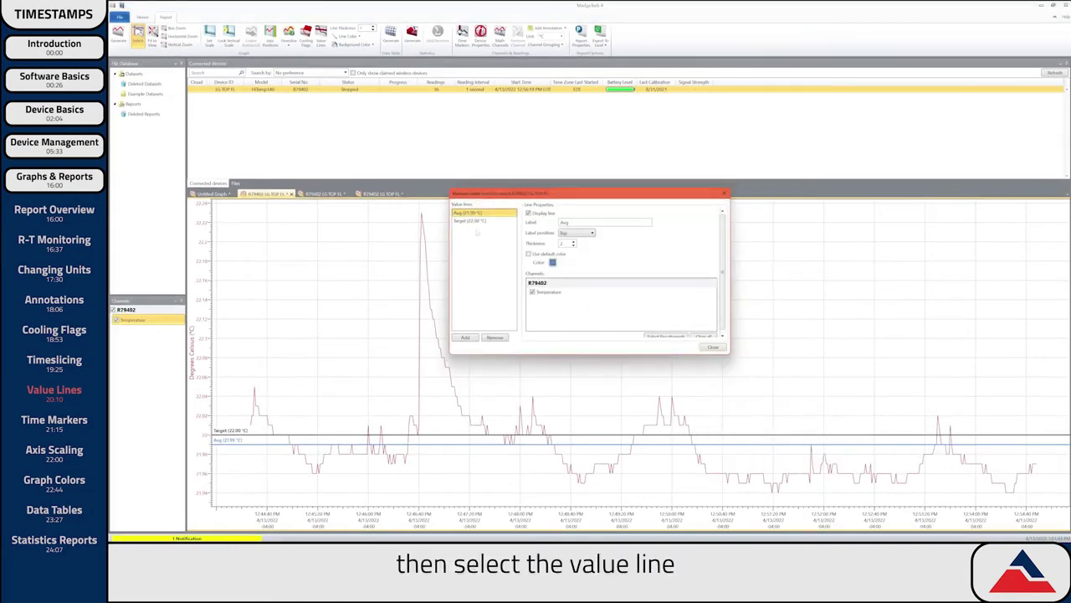
left_click(467, 221)
left_click(566, 332)
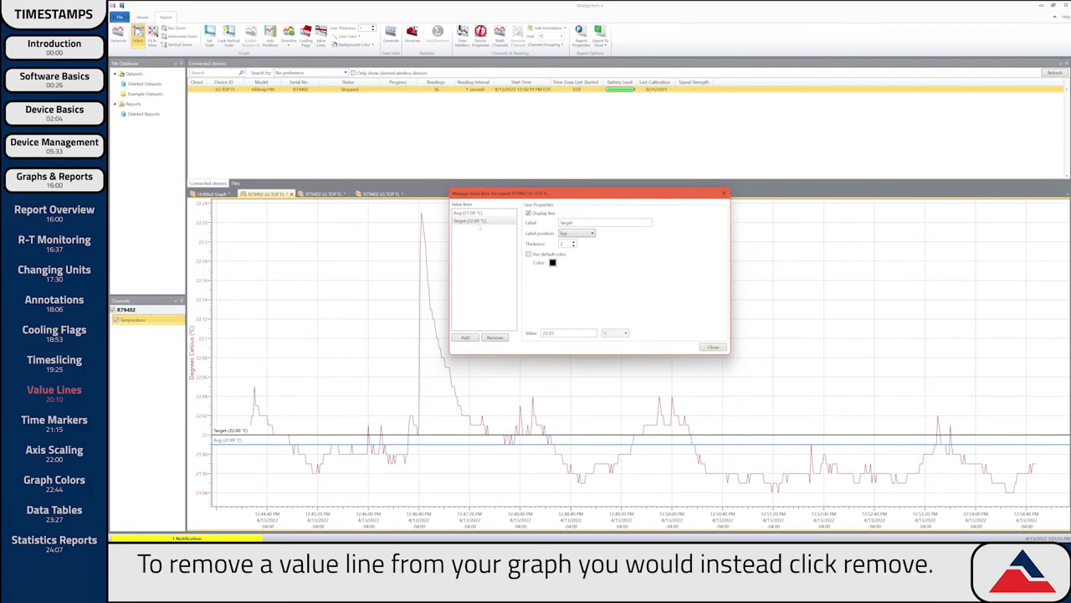
left_click(478, 221)
left_click(494, 337)
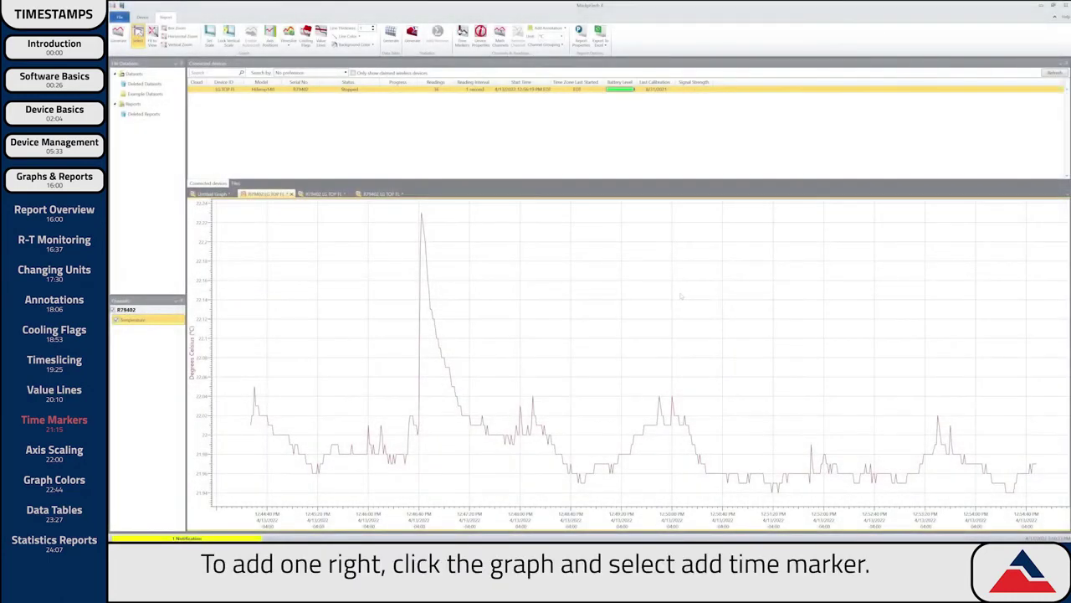
Add a time-marker collection named 'Study Period' with a Start marker at 12:47:30 PM.
right_click(681, 296)
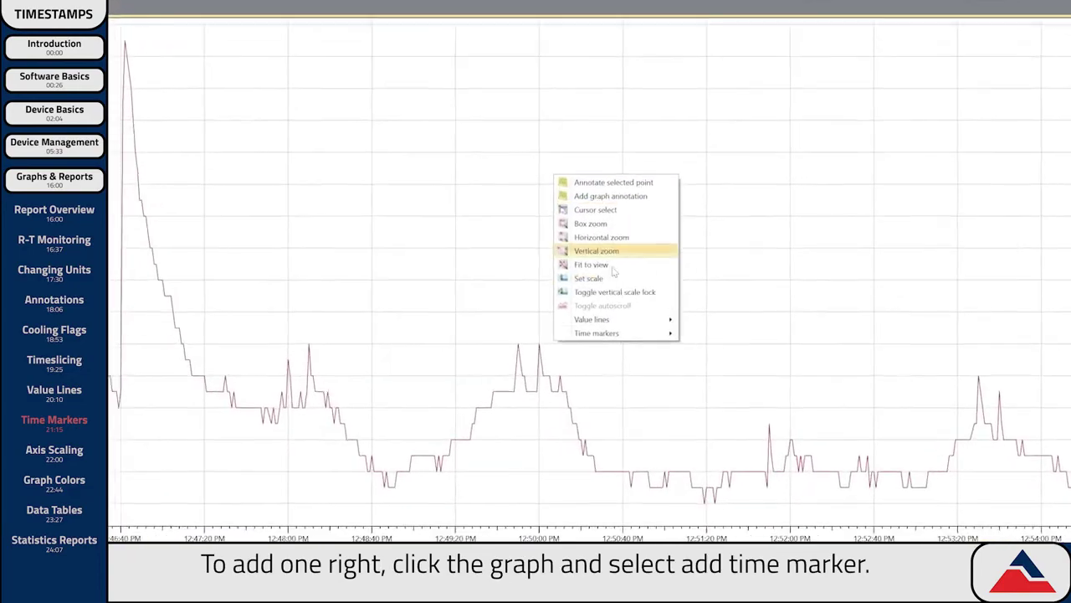
mouse_move(749, 391)
left_click(721, 331)
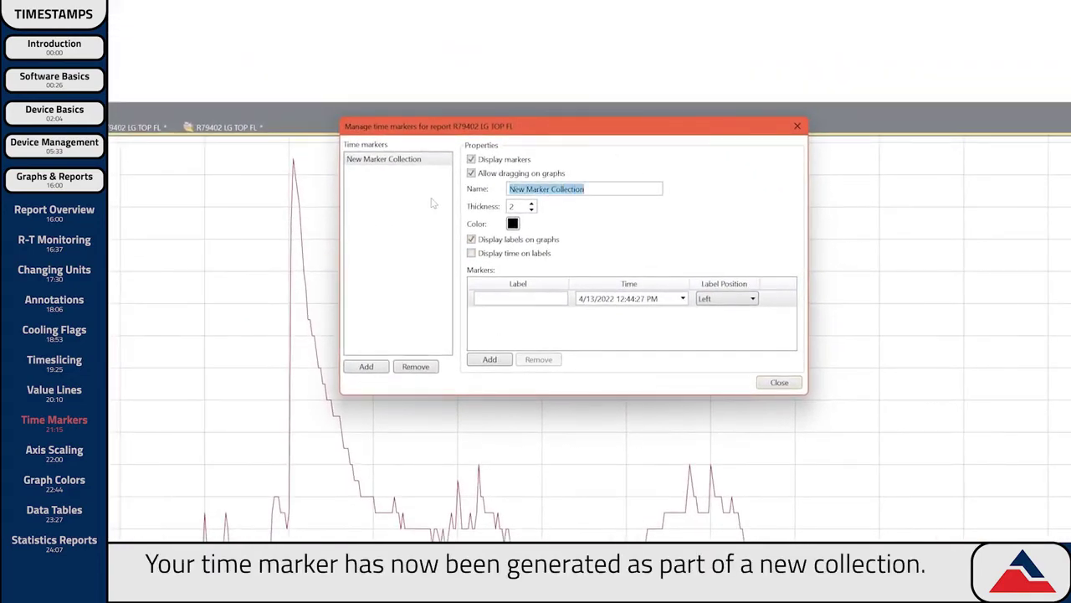
type("Study Period")
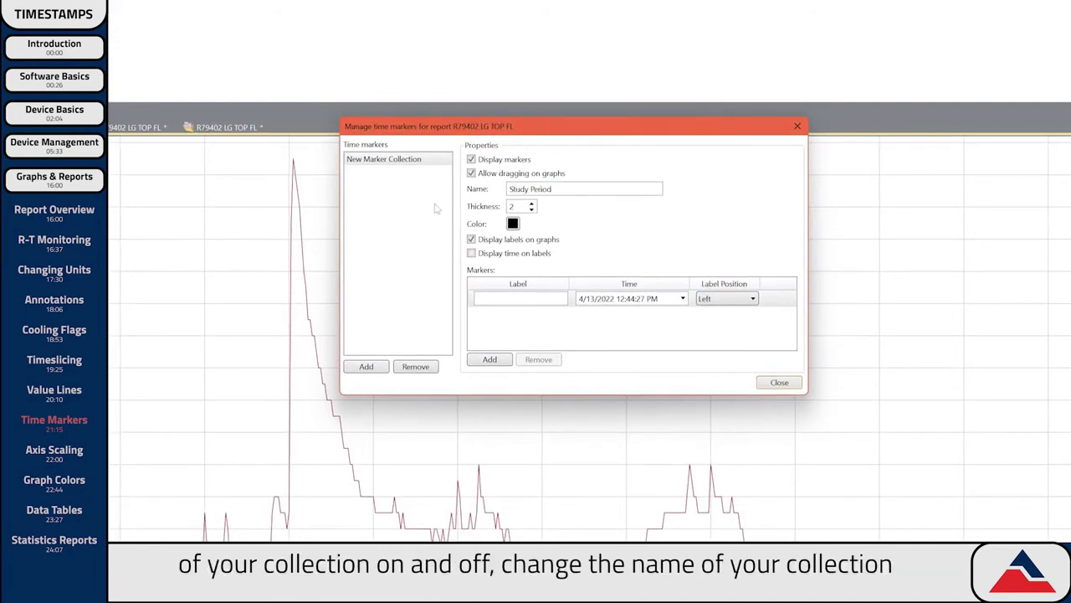
left_click(546, 302)
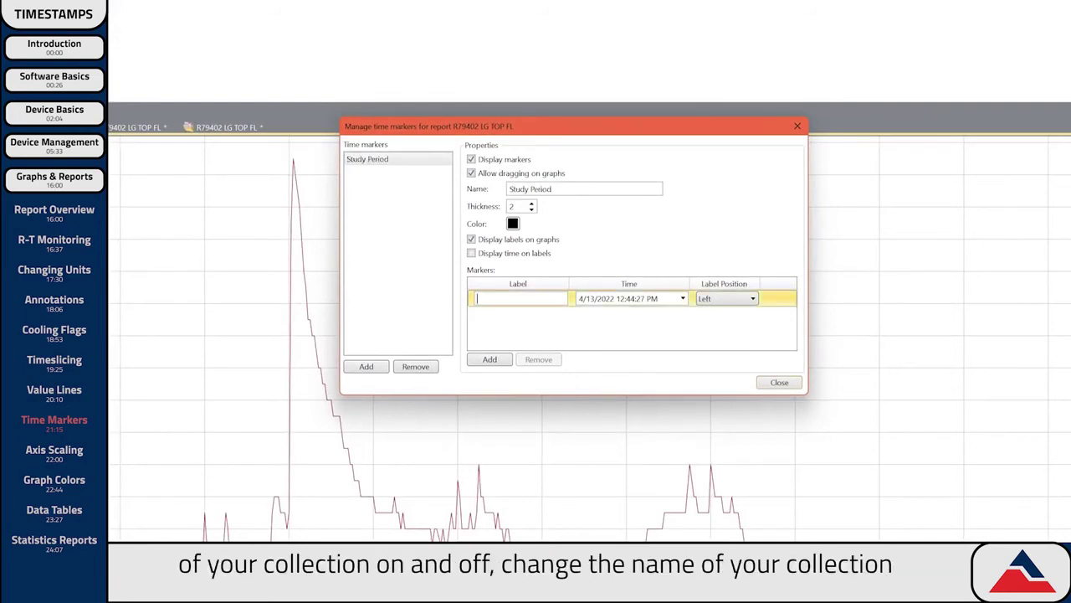
left_click_drag(659, 299, 629, 299)
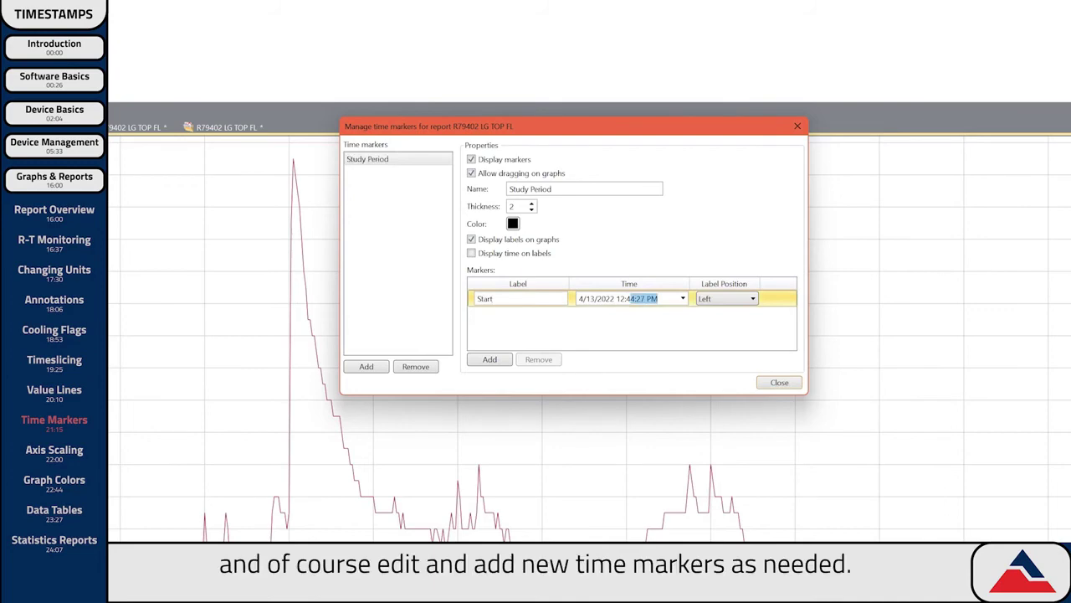
type("7:30")
Add an End marker at 12:53:00 PM with its label positioned on the Right.
left_click(489, 359)
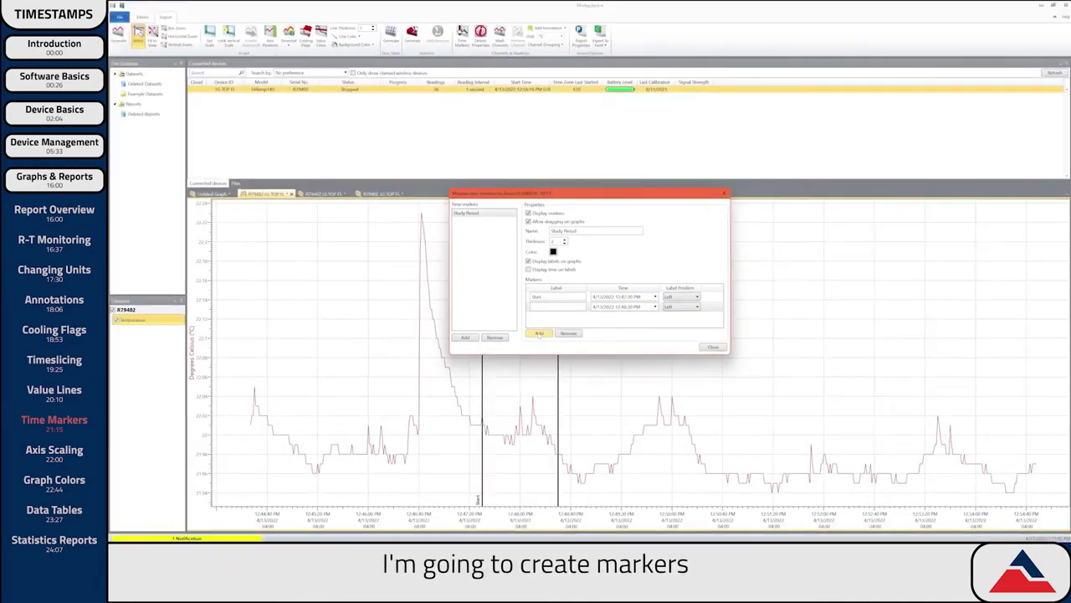
left_click(548, 306)
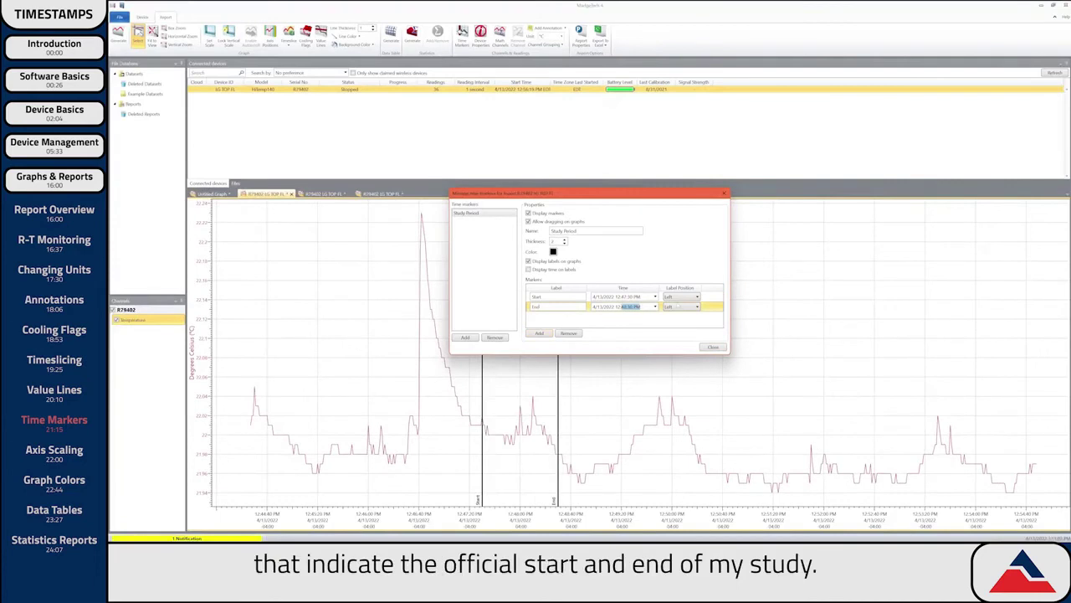
key("Return")
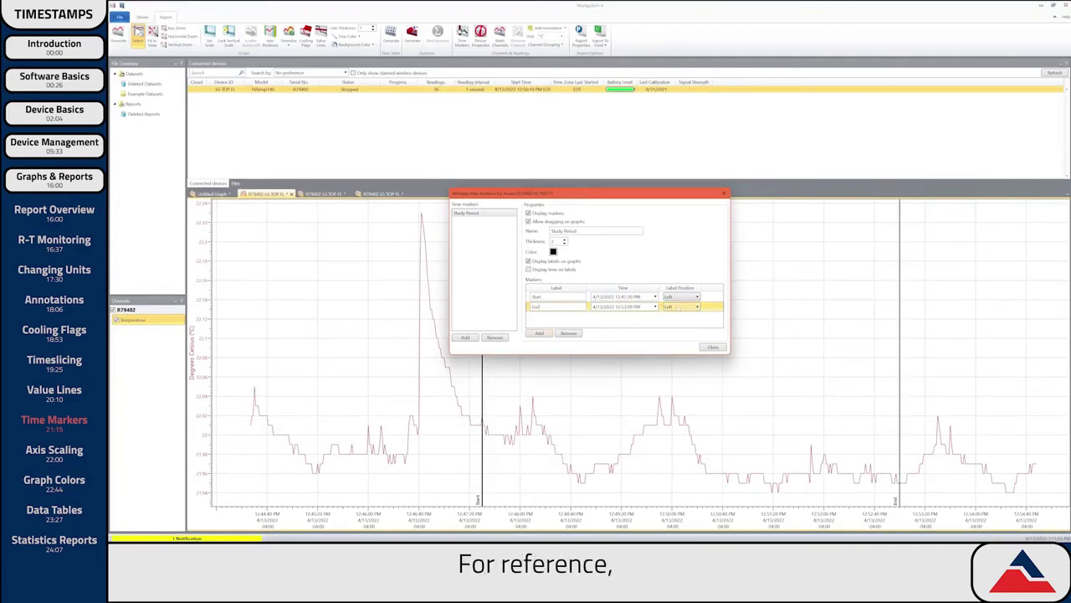
left_click(682, 306)
left_click(679, 325)
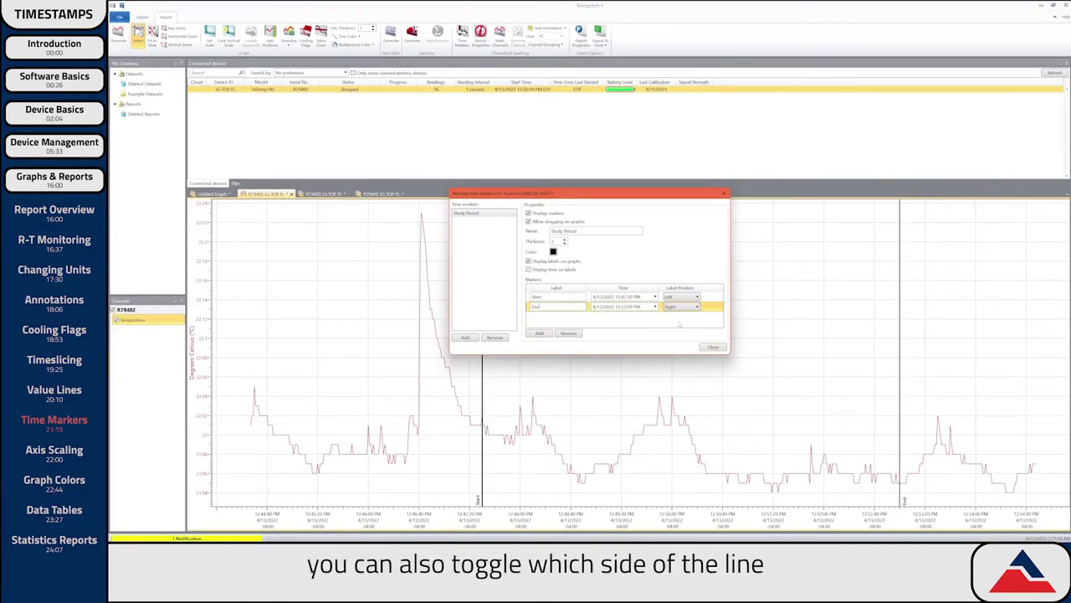
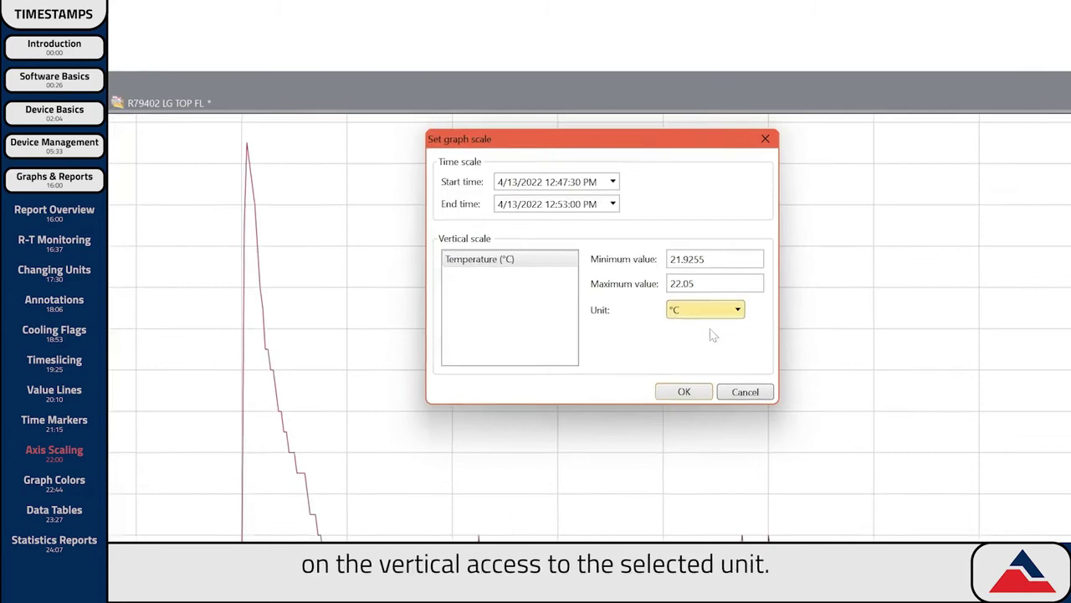
Apply the new graph scale, then tighten the temperature axis and narrow time to about 12:44–12:55 PM.
left_click(684, 392)
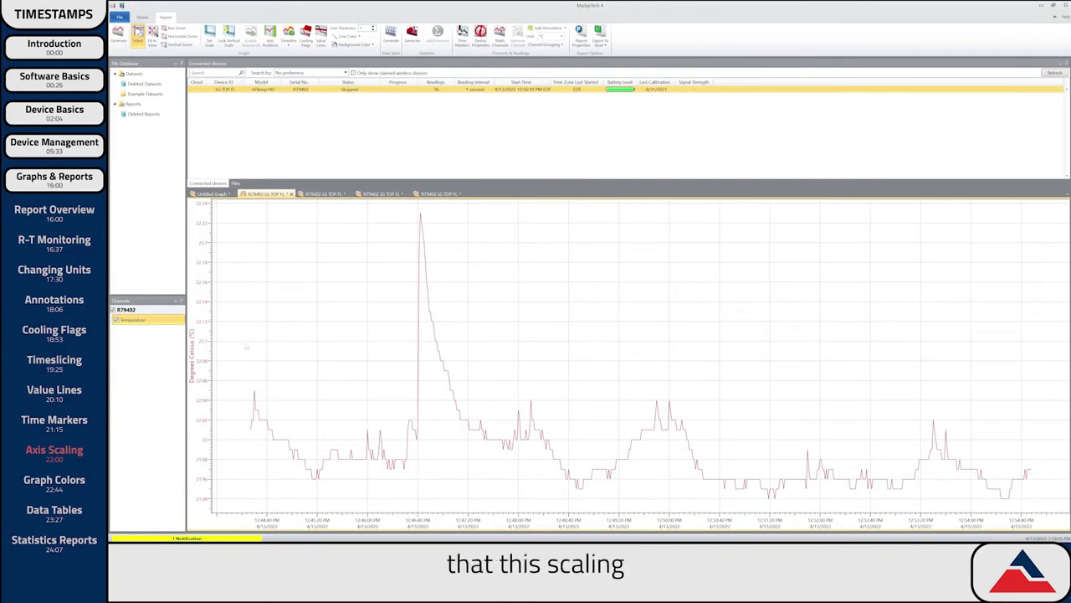
left_click_drag(201, 372, 196, 246)
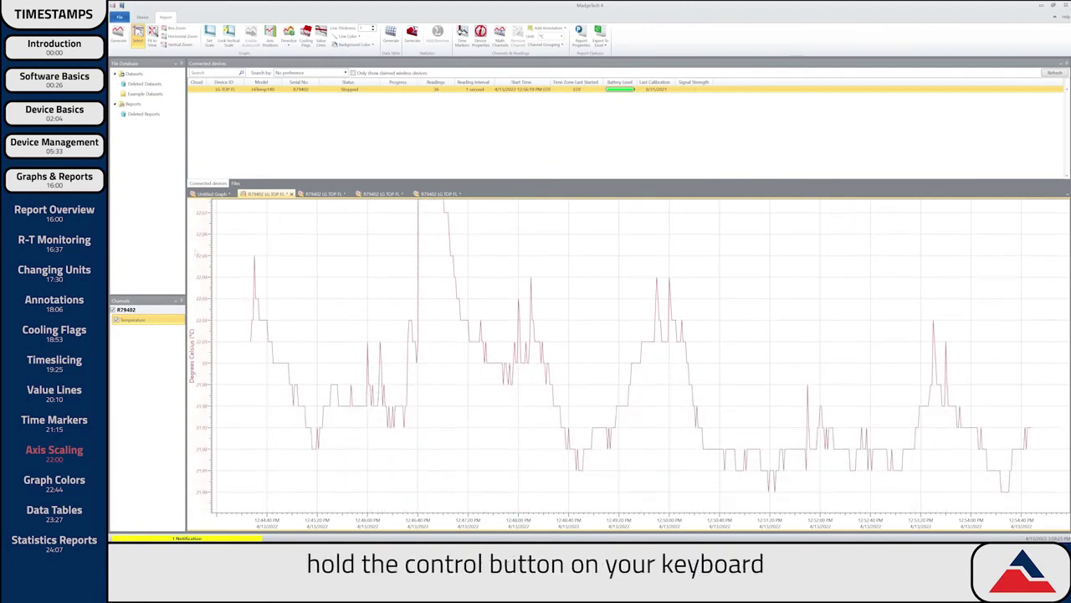
left_click_drag(422, 516, 327, 521)
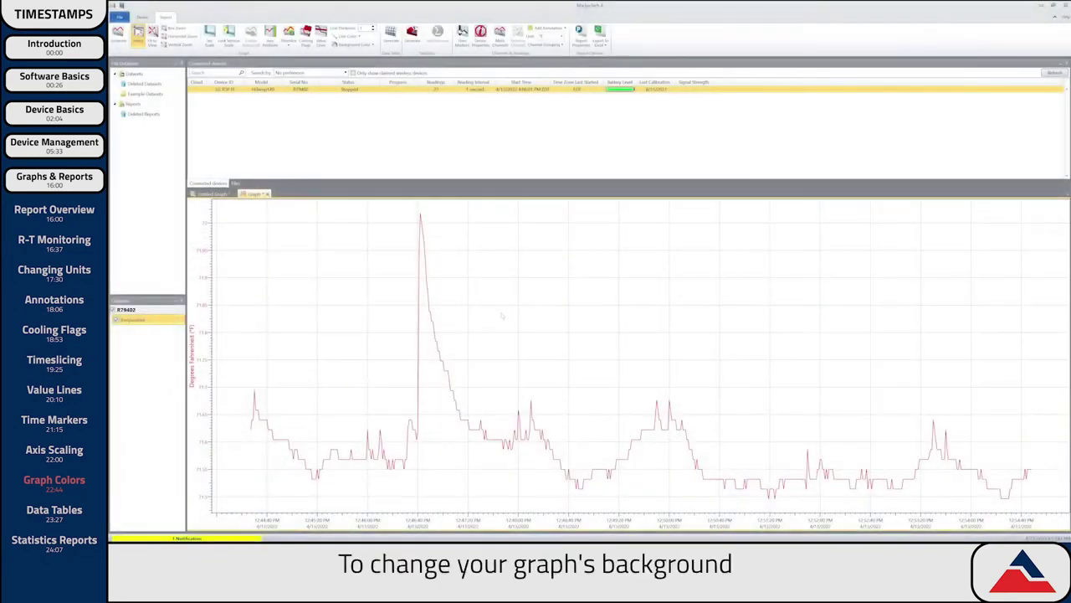
Set the graph background to grey and the data line to red.
left_click(370, 48)
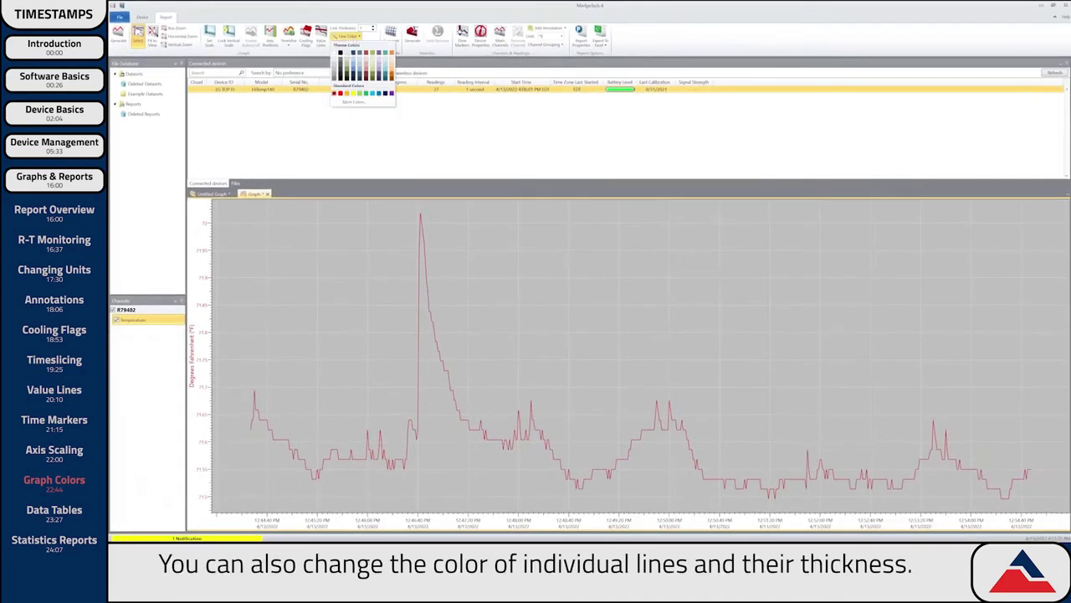
left_click(340, 93)
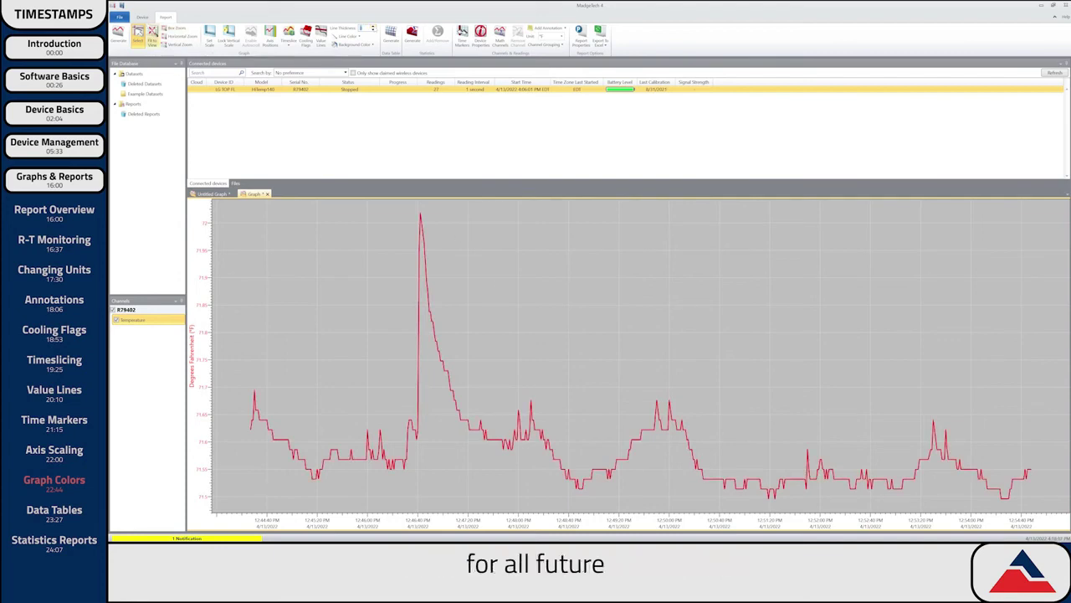
left_click(119, 17)
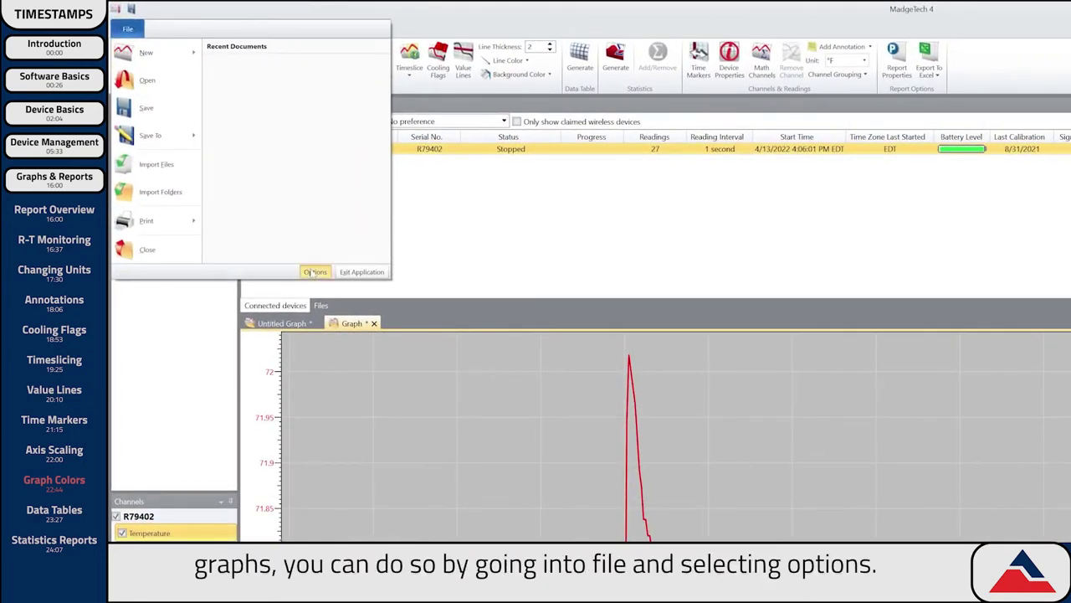
Set grey as the default background colour in Options > Reports and save it.
left_click(315, 272)
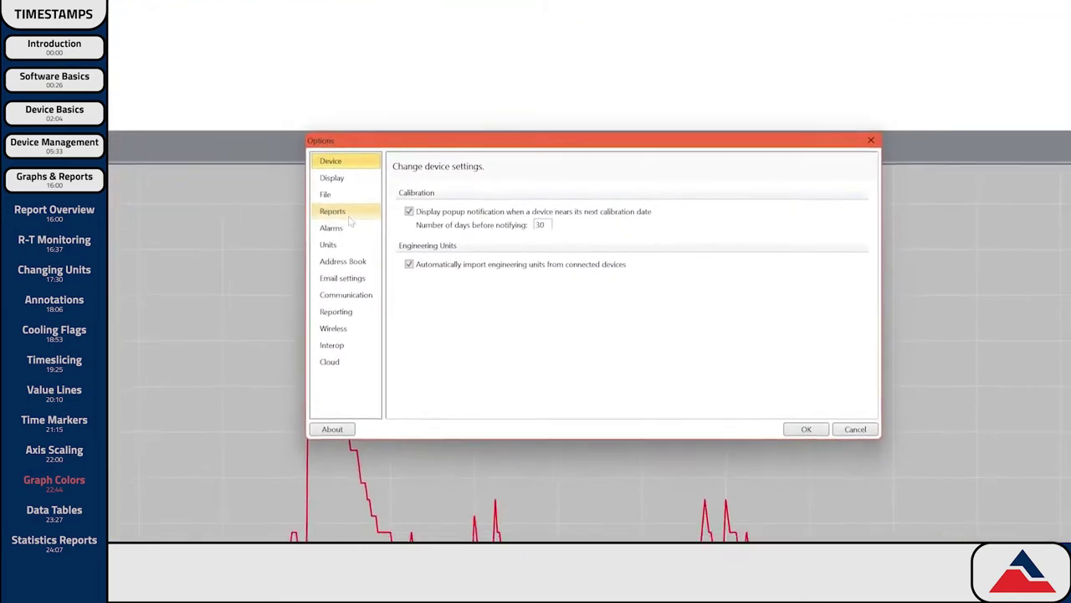
left_click(334, 209)
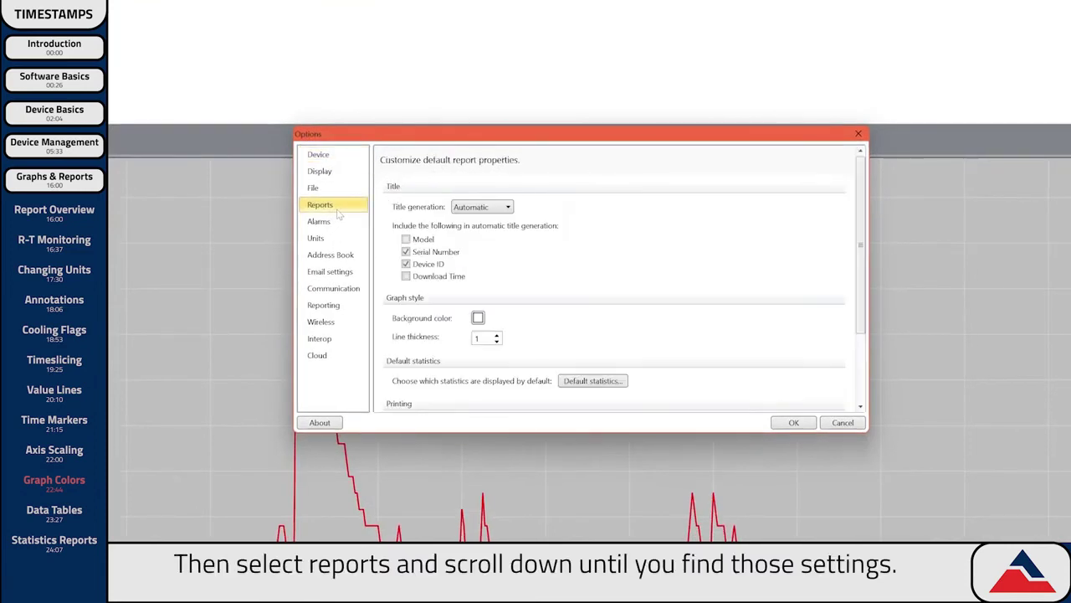
left_click(478, 318)
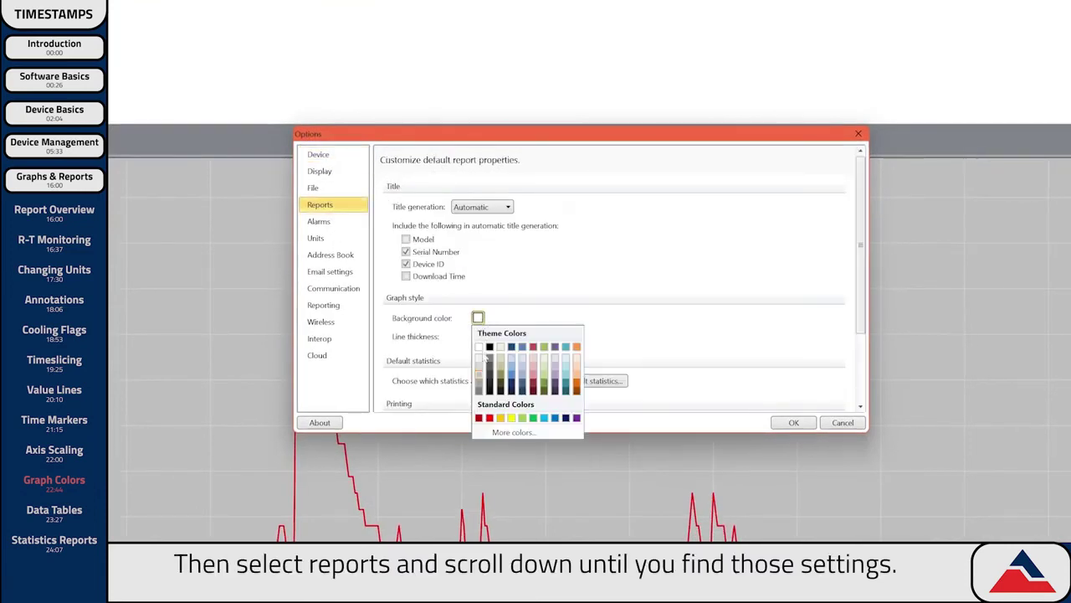
left_click(478, 380)
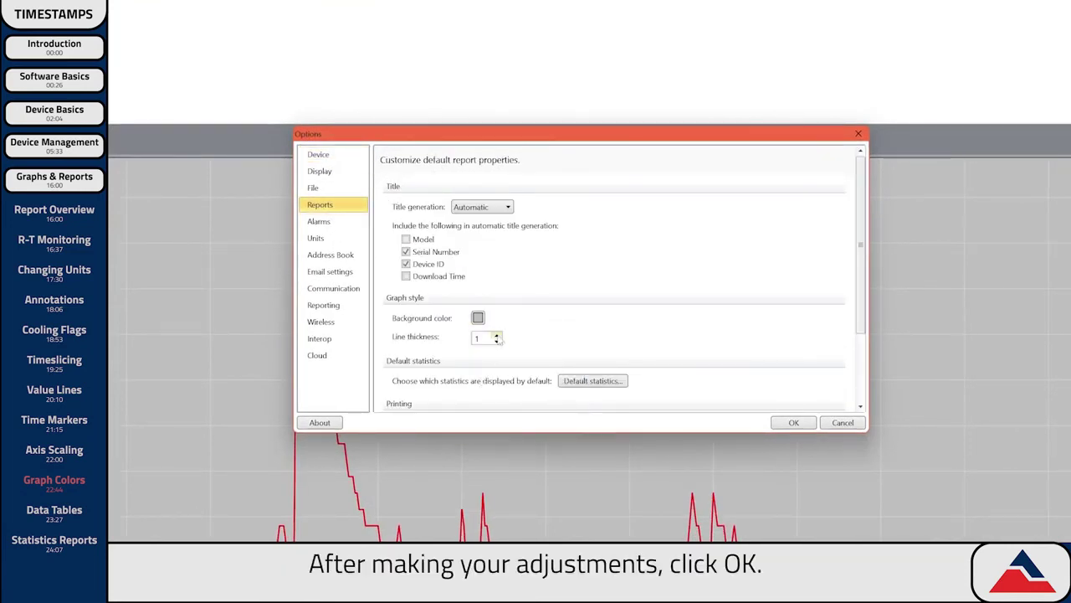
left_click(782, 422)
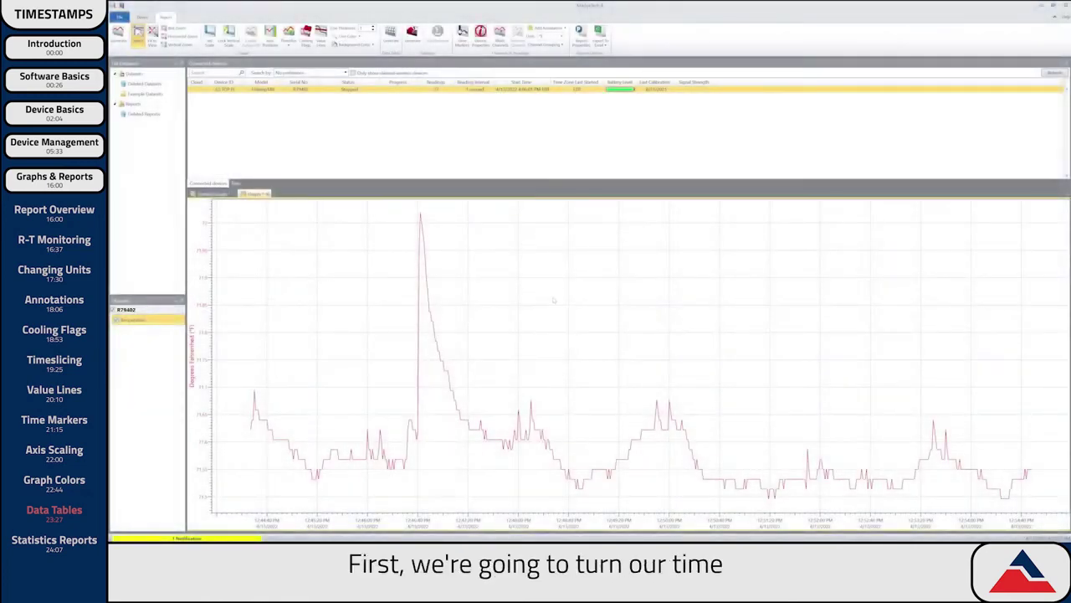
Show the Study Period time markers and generate a data table listing every reading.
right_click(553, 294)
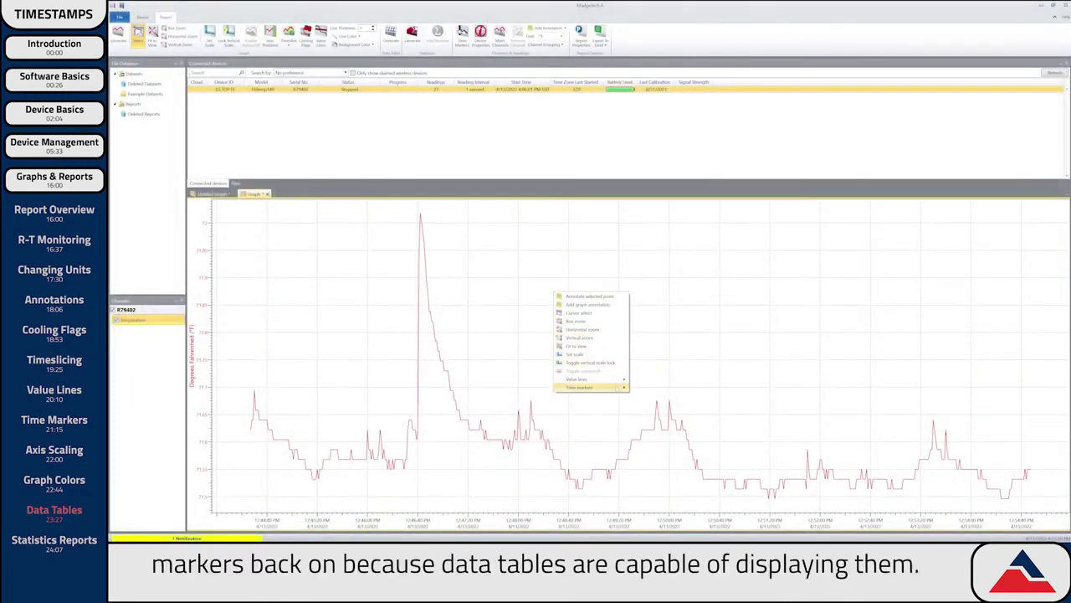
left_click(643, 387)
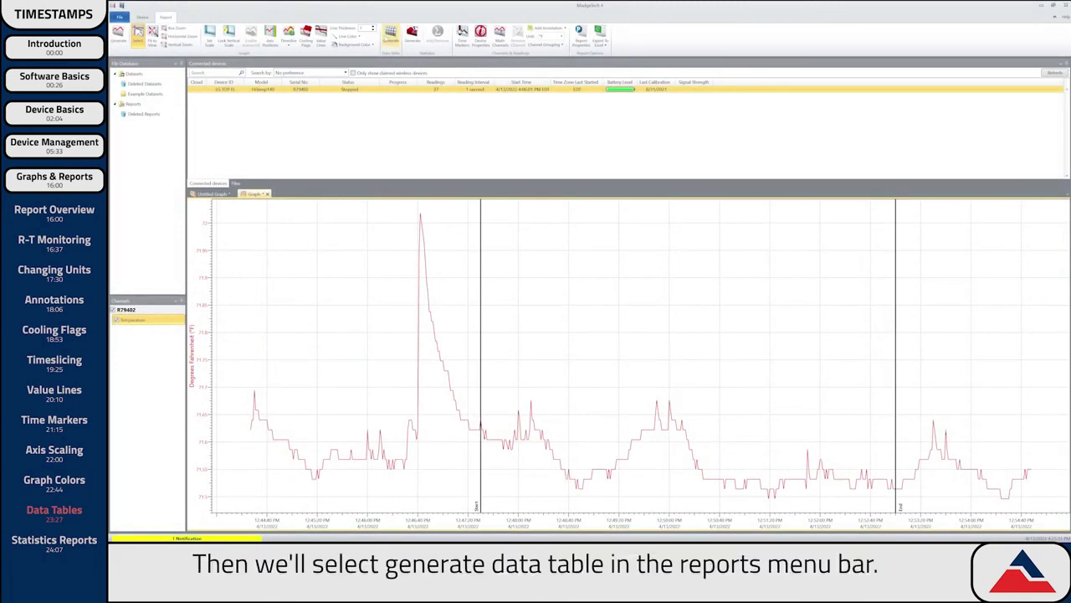
left_click(391, 35)
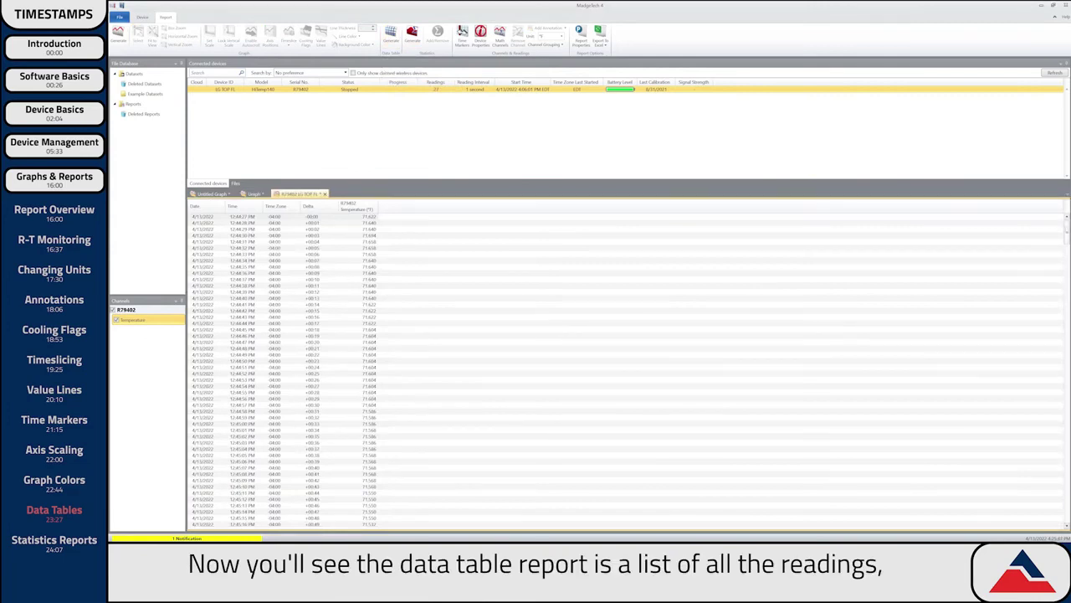
scroll(626, 371, "down", 20)
scroll(626, 371, "down", 20)
scroll(626, 371, "down", 20)
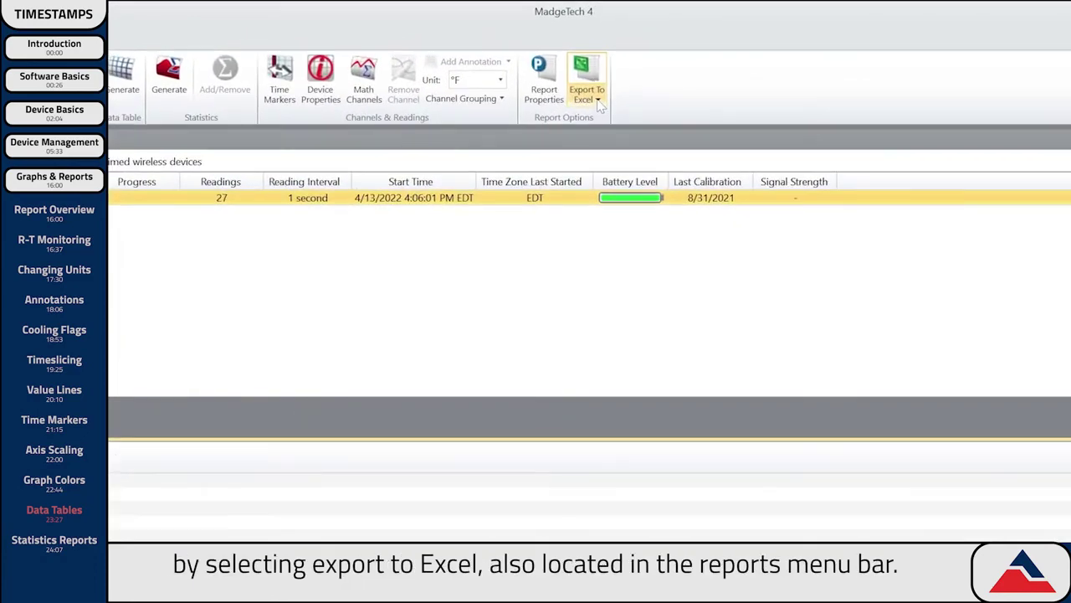
left_click(602, 45)
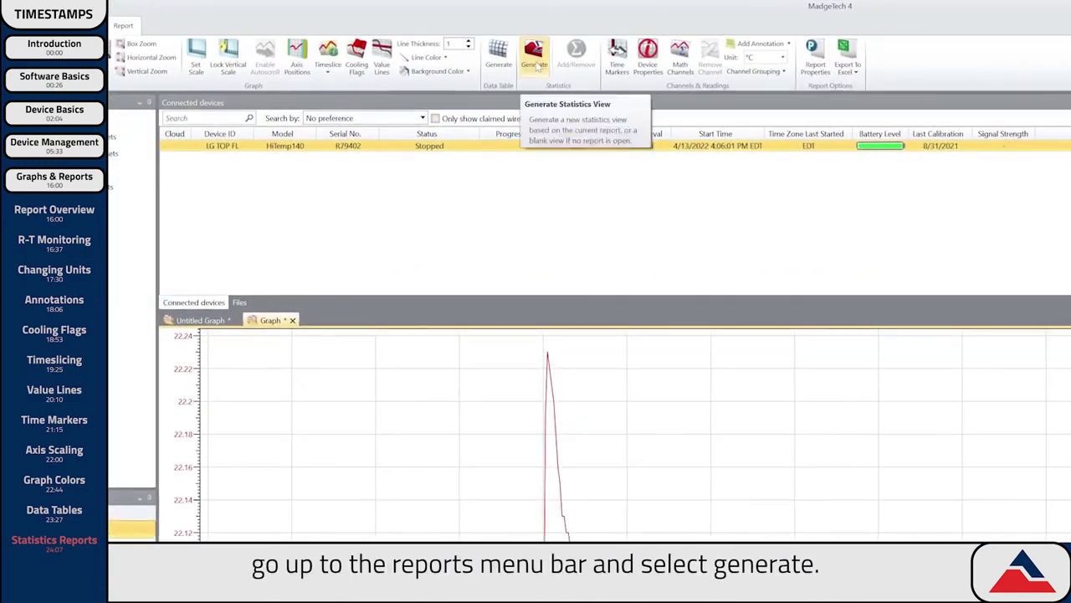
Generate a statistics report showing Temperature maximum 22.23 °C, minimum 21.94 °C, average 21.99 °C.
left_click(537, 67)
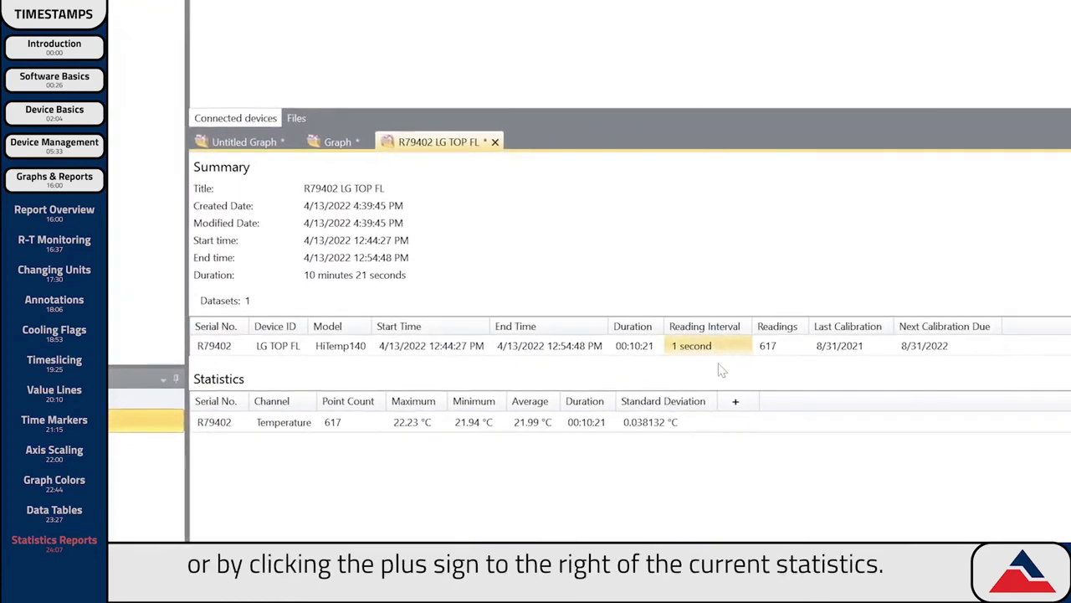
Add a Time within range statistic for 21.96 to 22 °C.
left_click(746, 379)
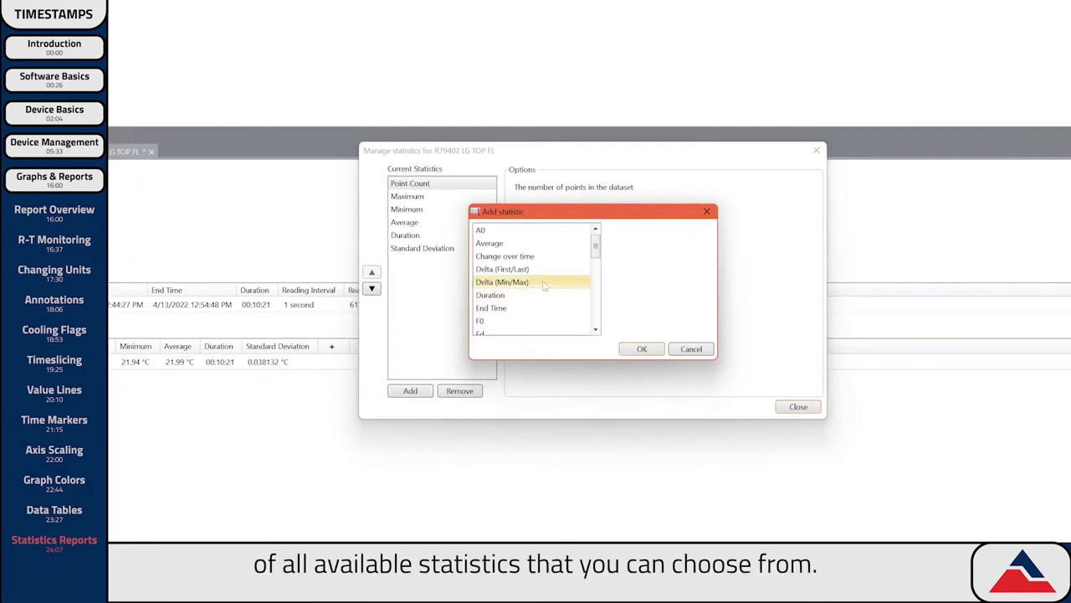
left_click_drag(595, 244, 595, 313)
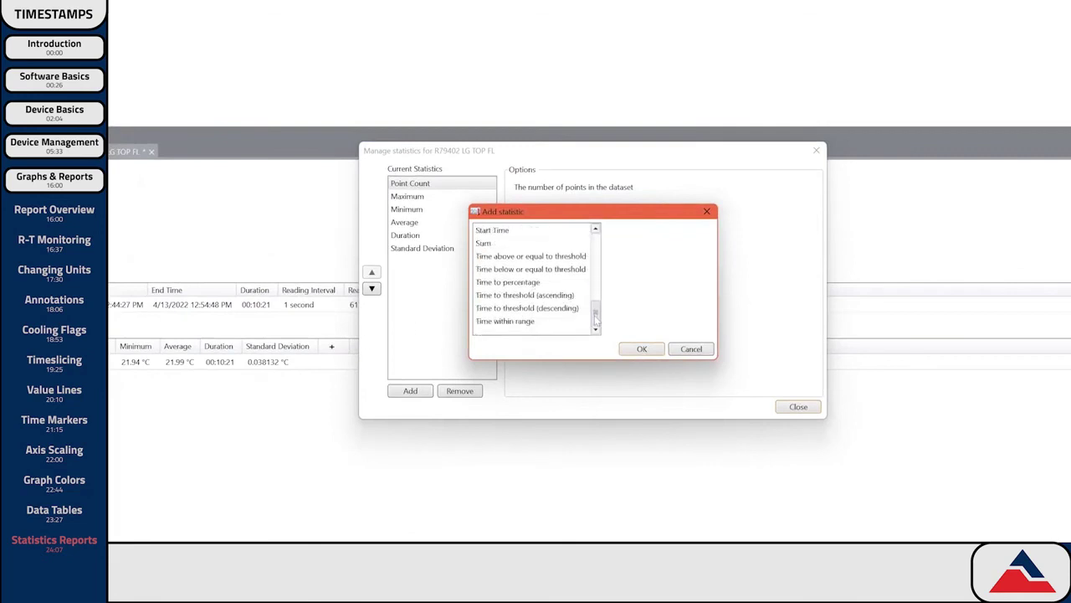
left_click(557, 321)
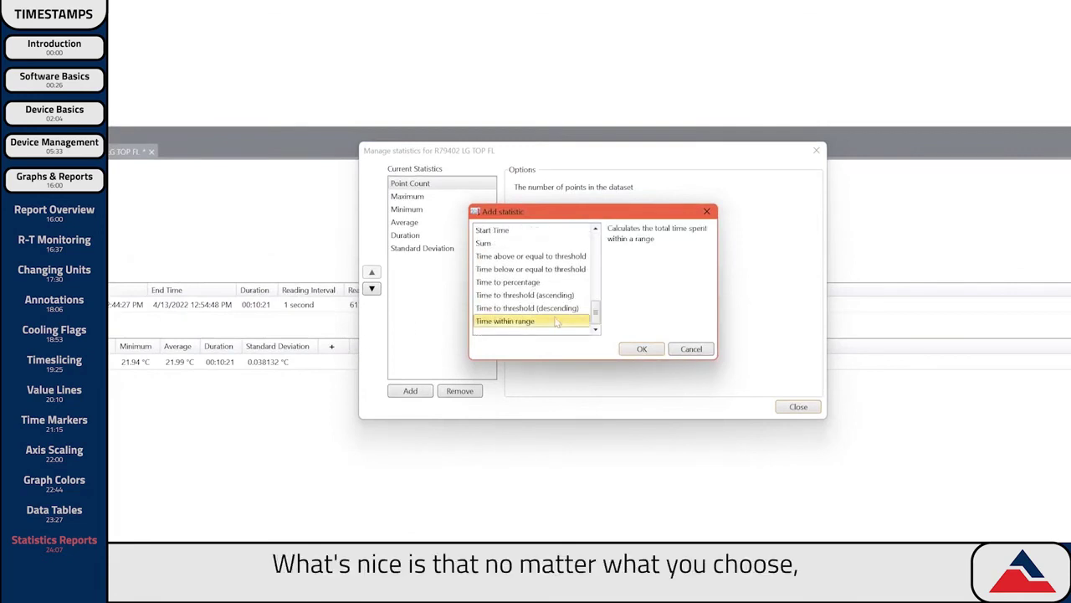
left_click(638, 350)
key("Tab")
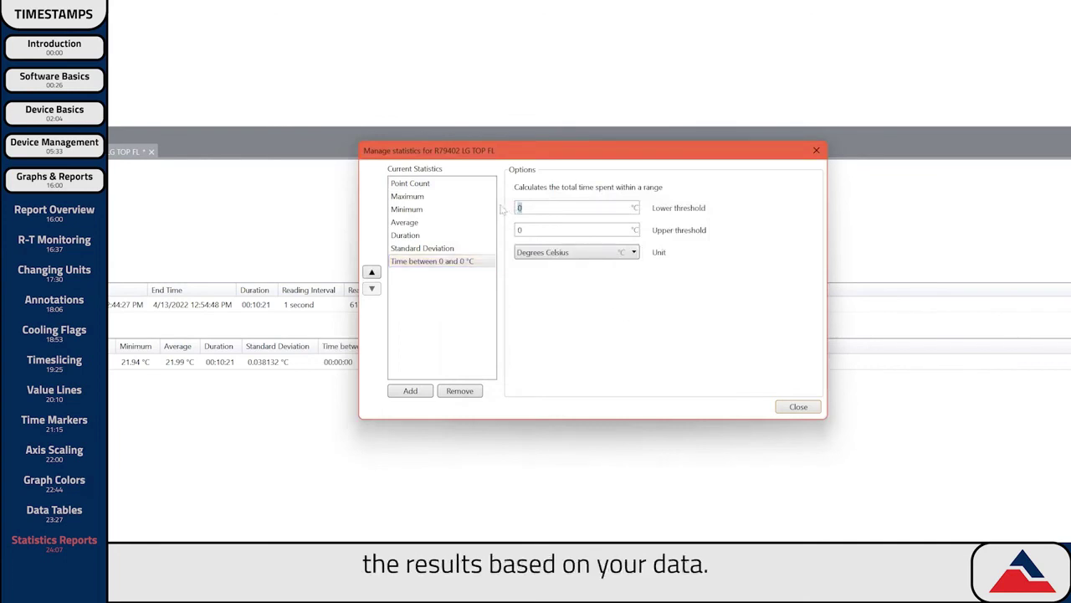
type("22")
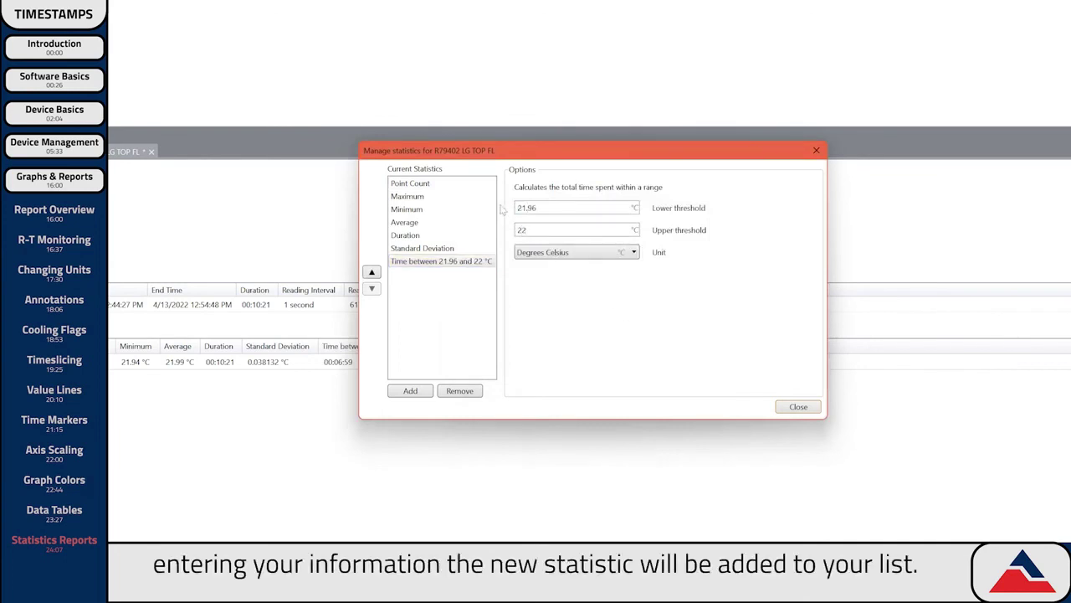
left_click(430, 265)
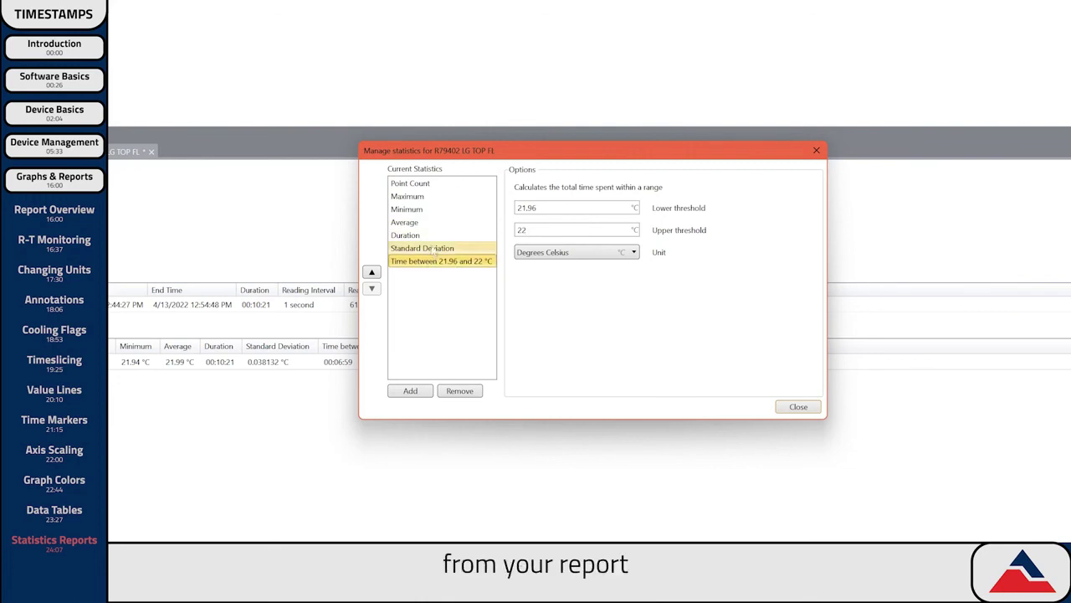
Remove the Maximum and Minimum statistics from the report.
left_click(433, 197)
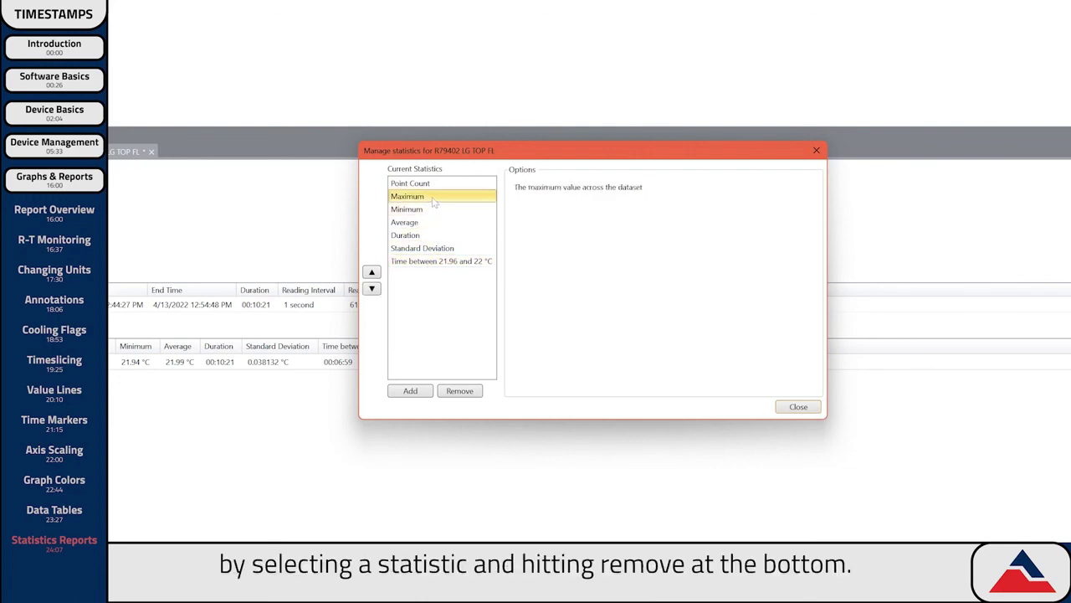
left_click(460, 391)
left_click(460, 391)
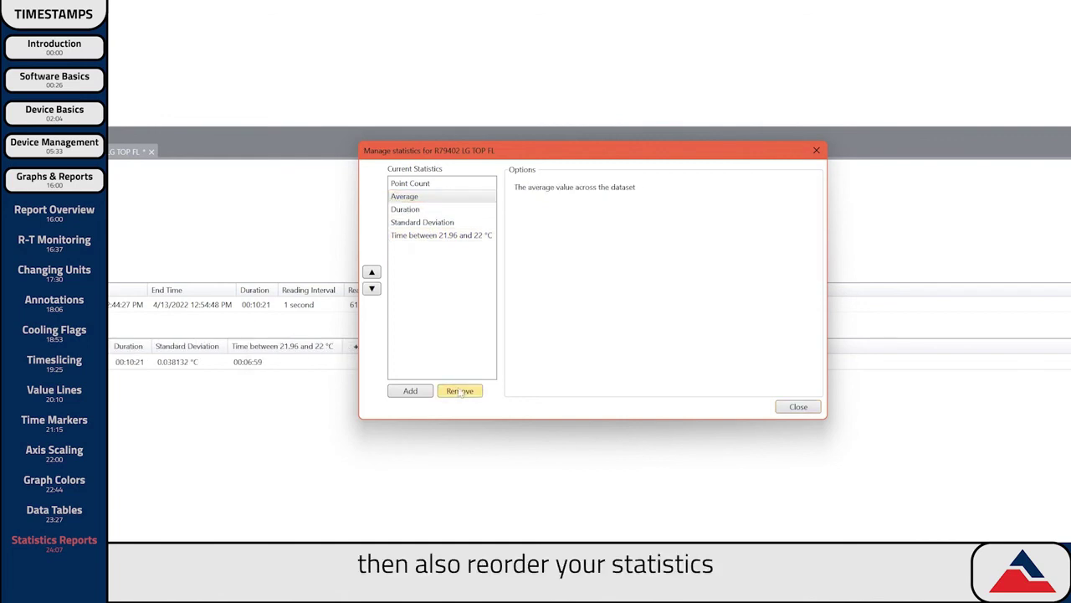
Move Standard Deviation to the top and Point Count to the bottom, then close.
left_click(422, 222)
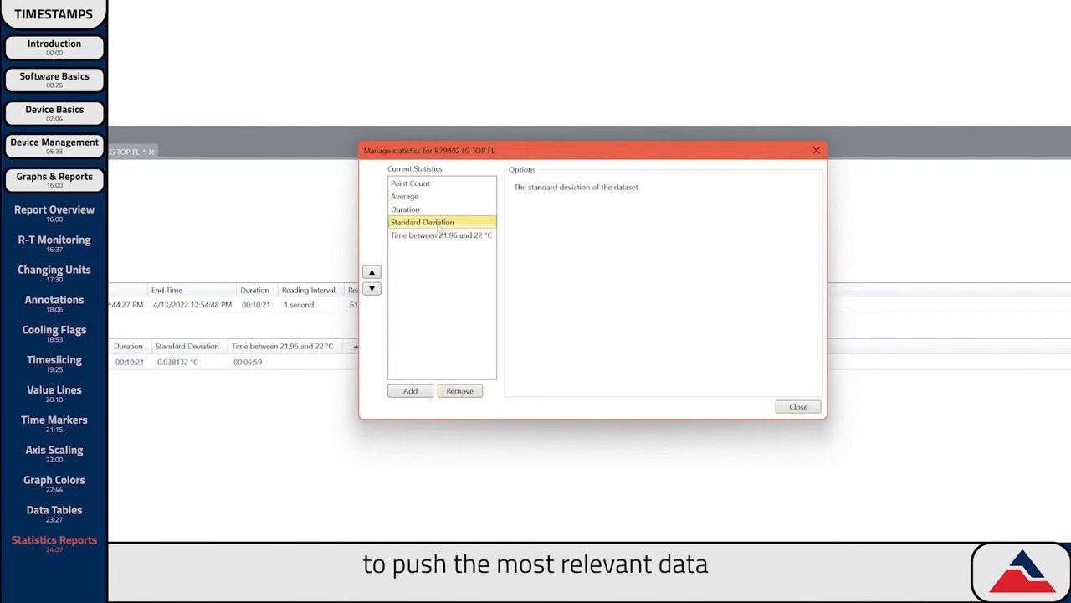
left_click(371, 272)
left_click(371, 272)
left_click(372, 272)
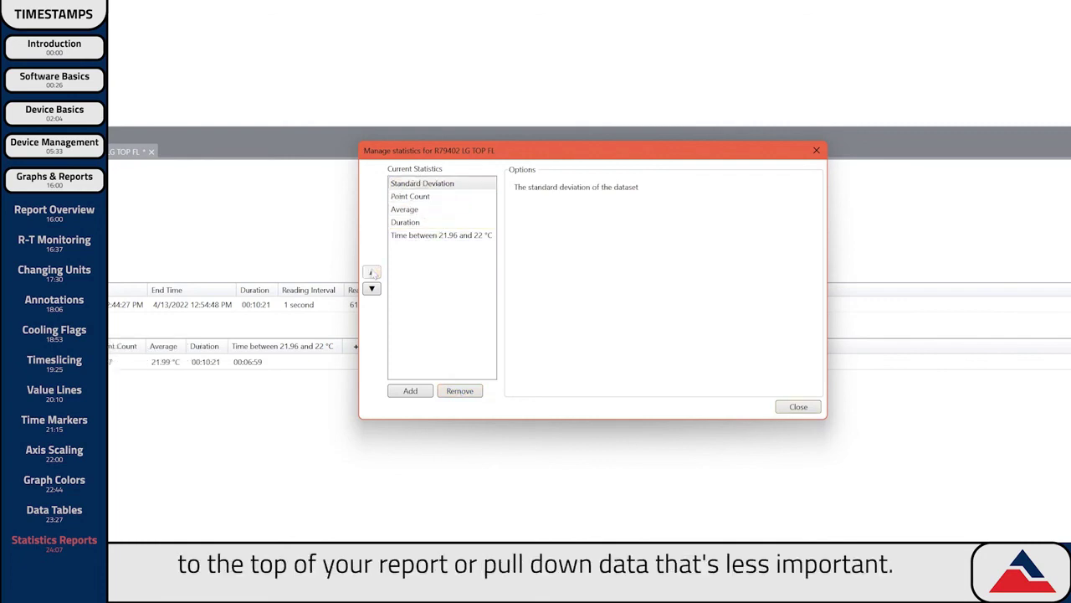
left_click(443, 197)
left_click(372, 289)
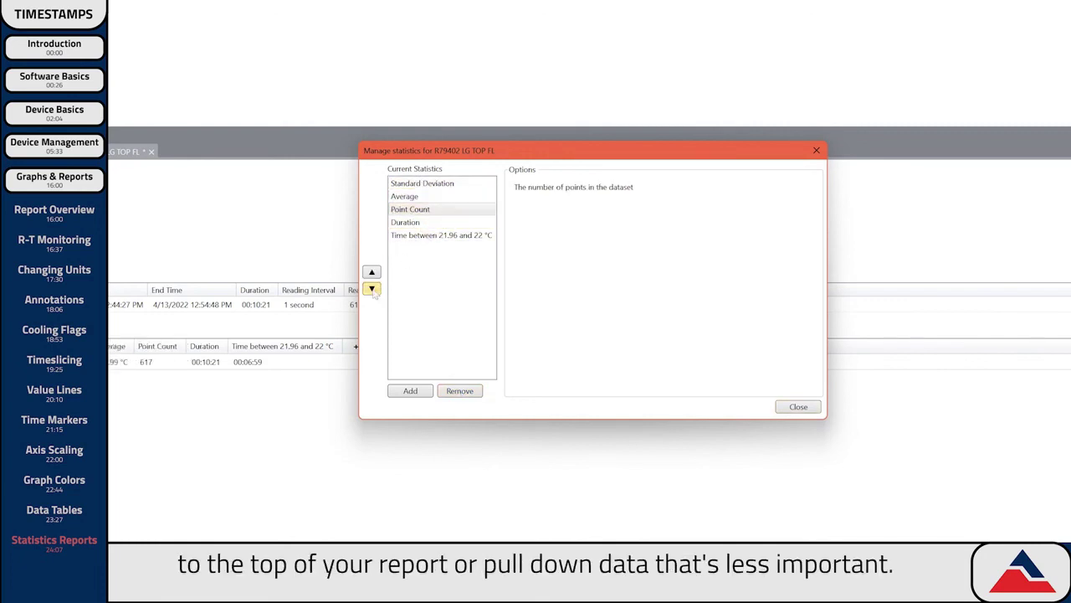
left_click(372, 289)
left_click(372, 289)
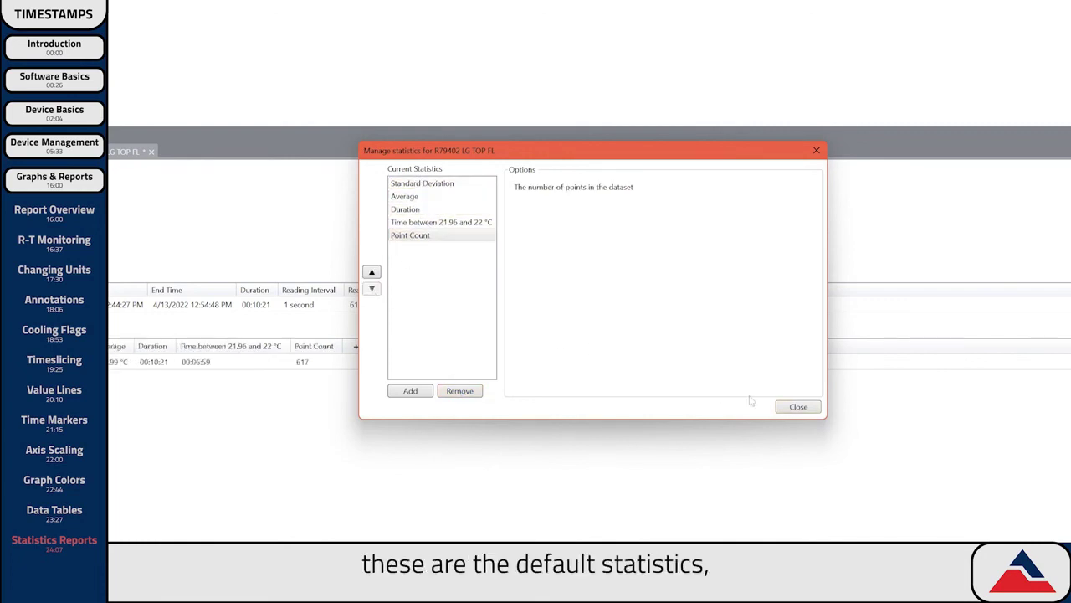
left_click(795, 407)
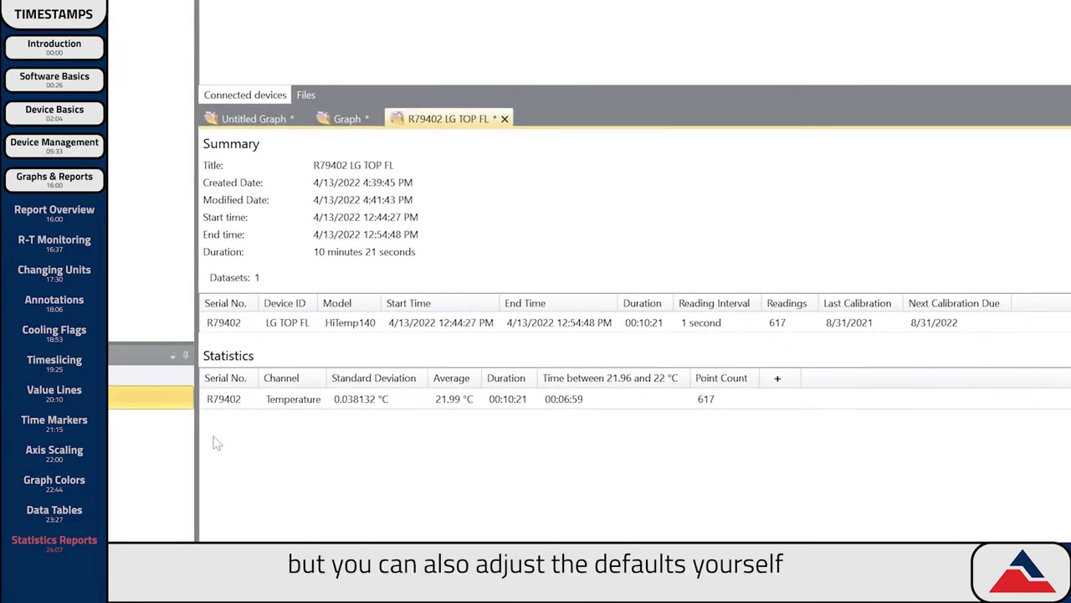
left_click(127, 29)
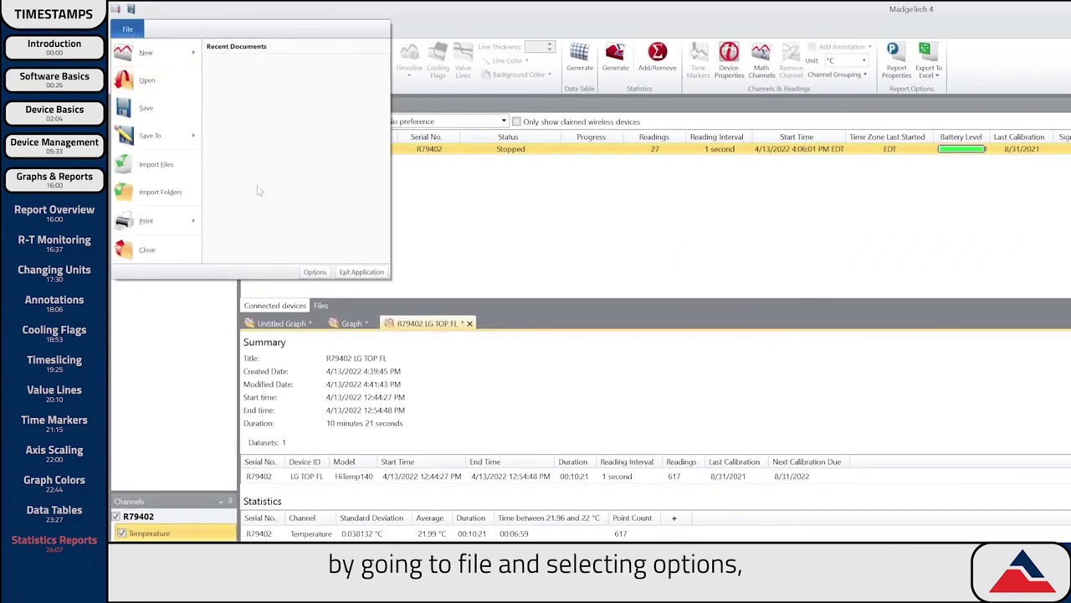
left_click(316, 272)
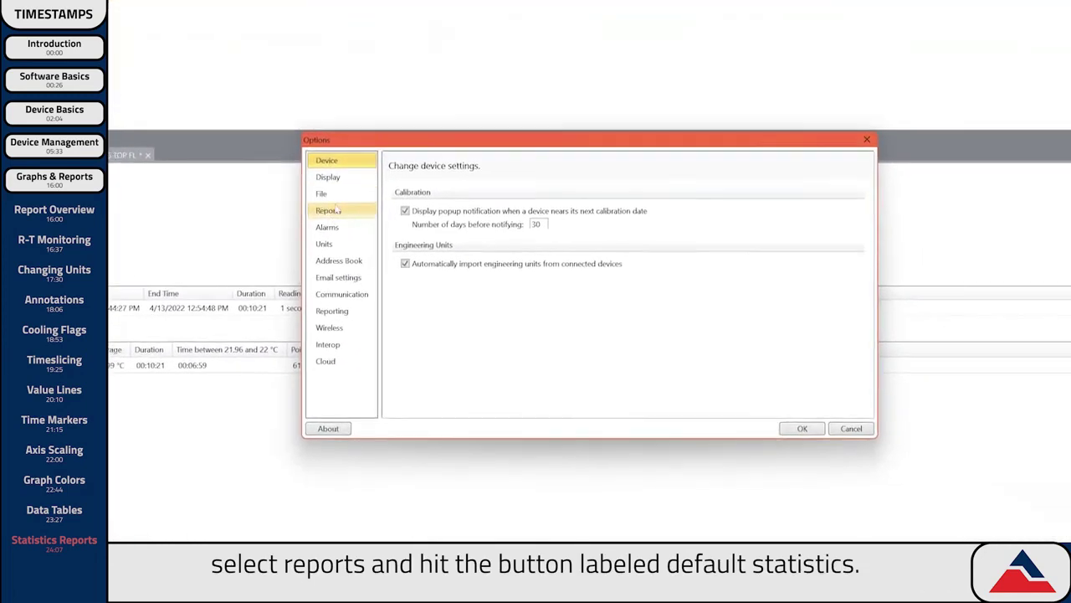
left_click(710, 319)
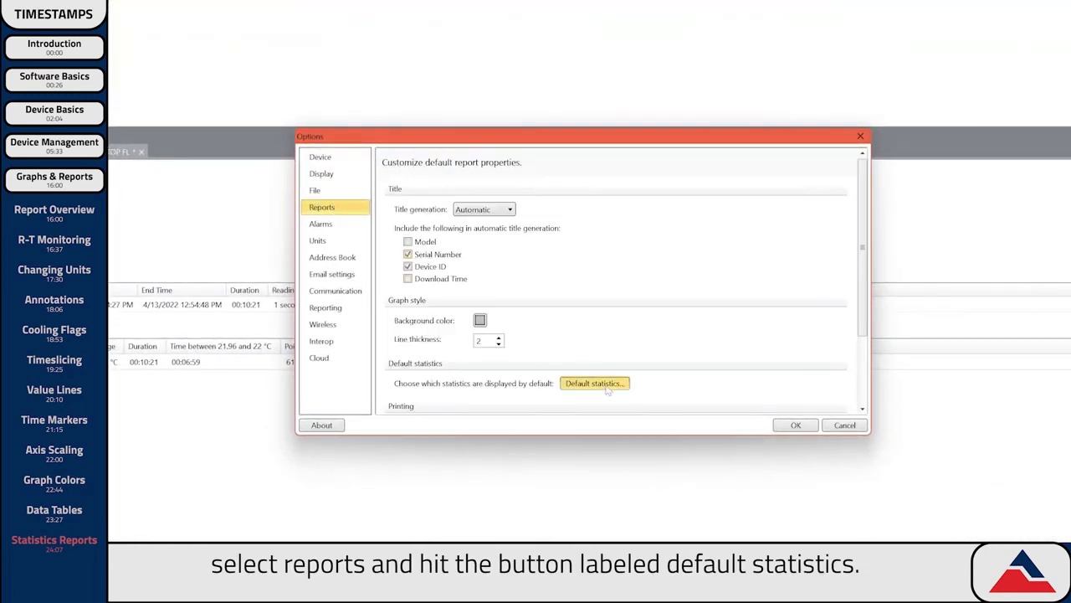
left_click(594, 384)
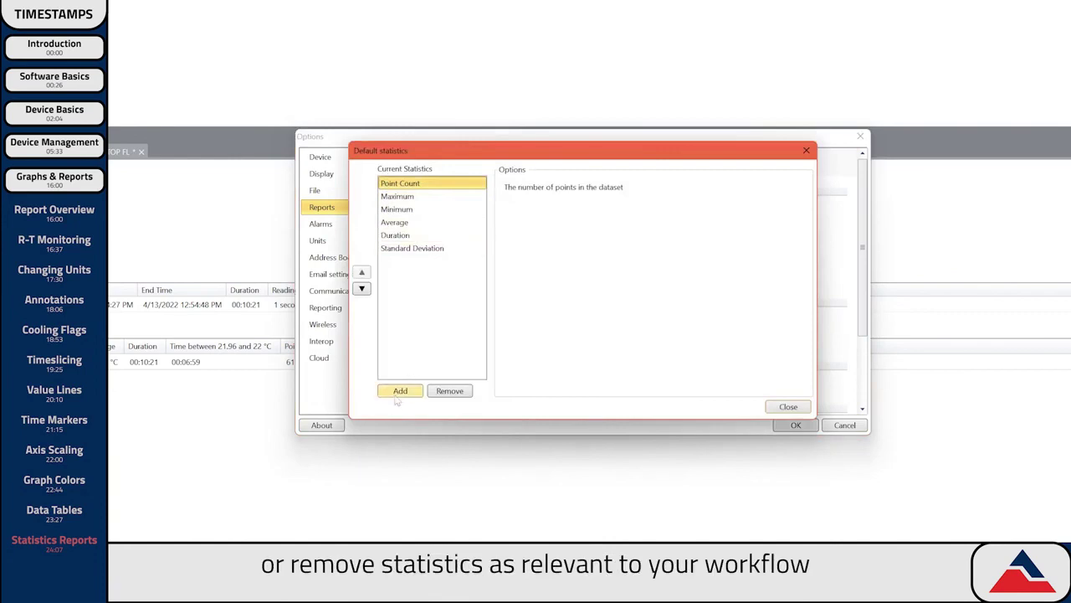
left_click(789, 407)
left_click(796, 425)
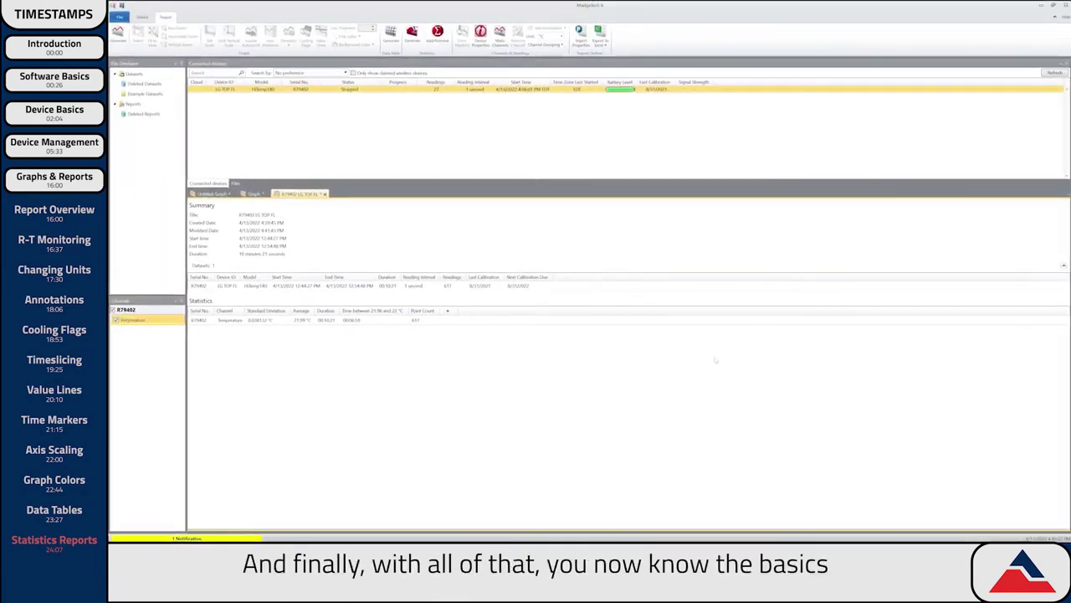